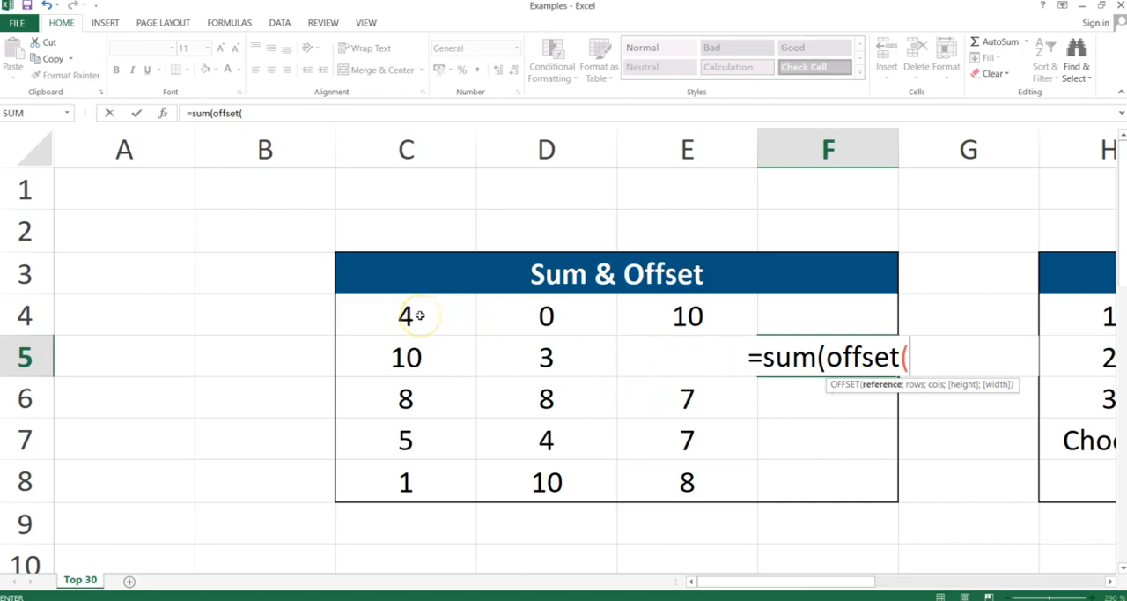
Complete the formula in F5 as =sum(offset(C4;1;0;1;3)) and select C5:E5 to compare their sum.
{"action": "left_click", "coordinate": [420, 316]}
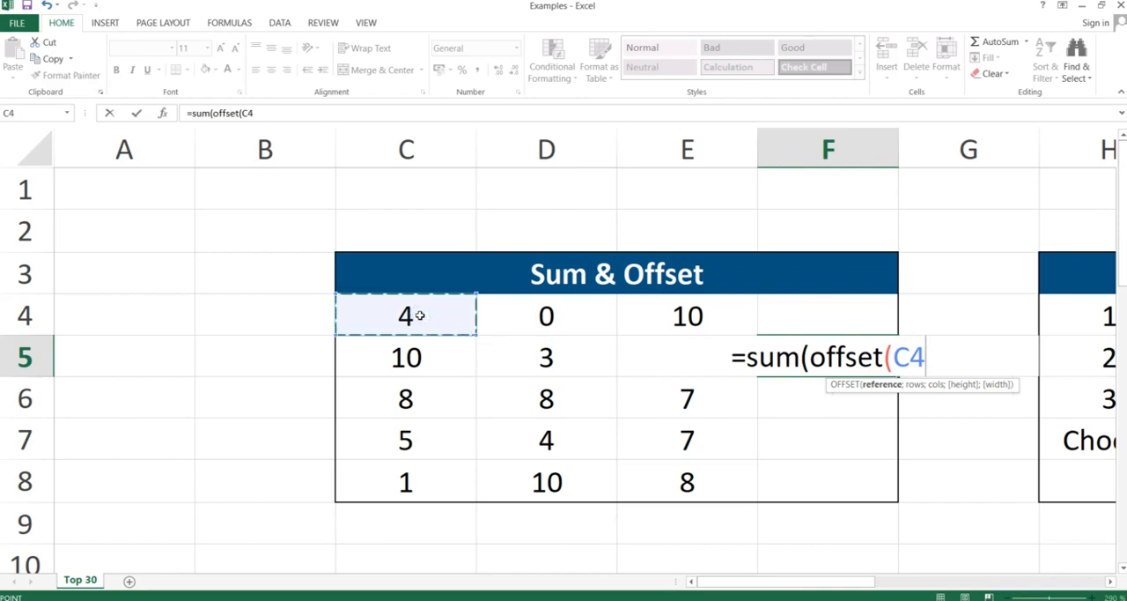
{"action": "type", "text": ";"}
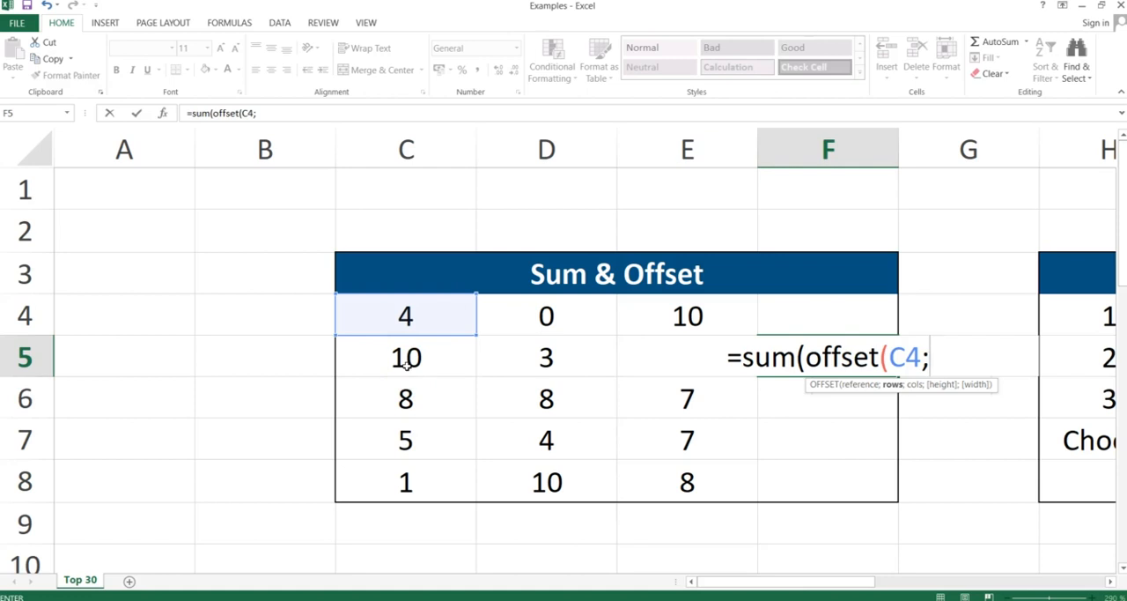
{"action": "type", "text": "1"}
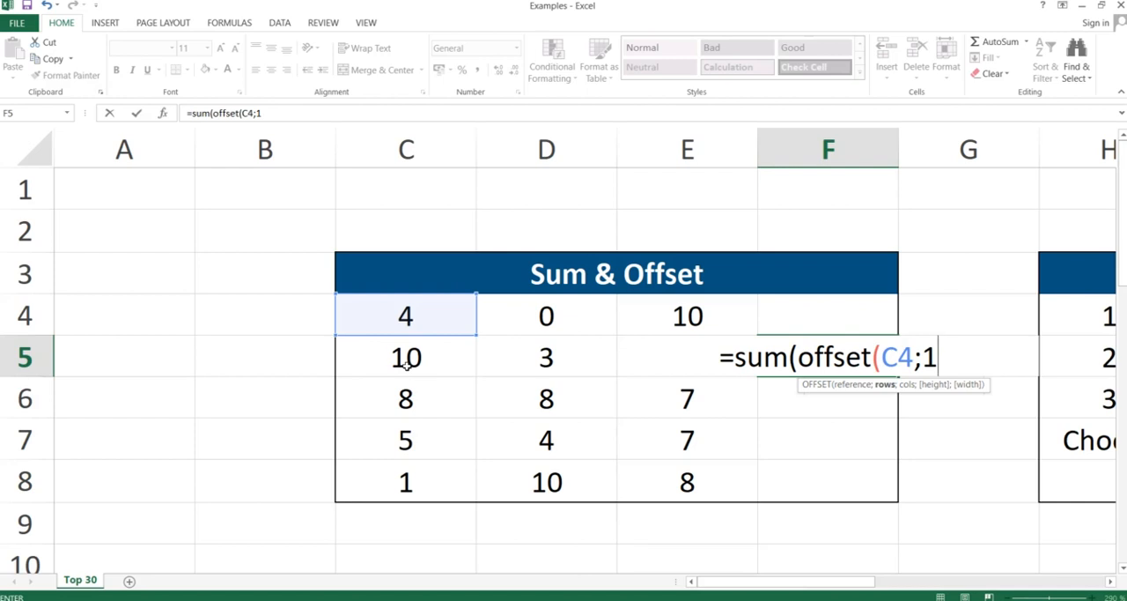
{"action": "type", "text": ";"}
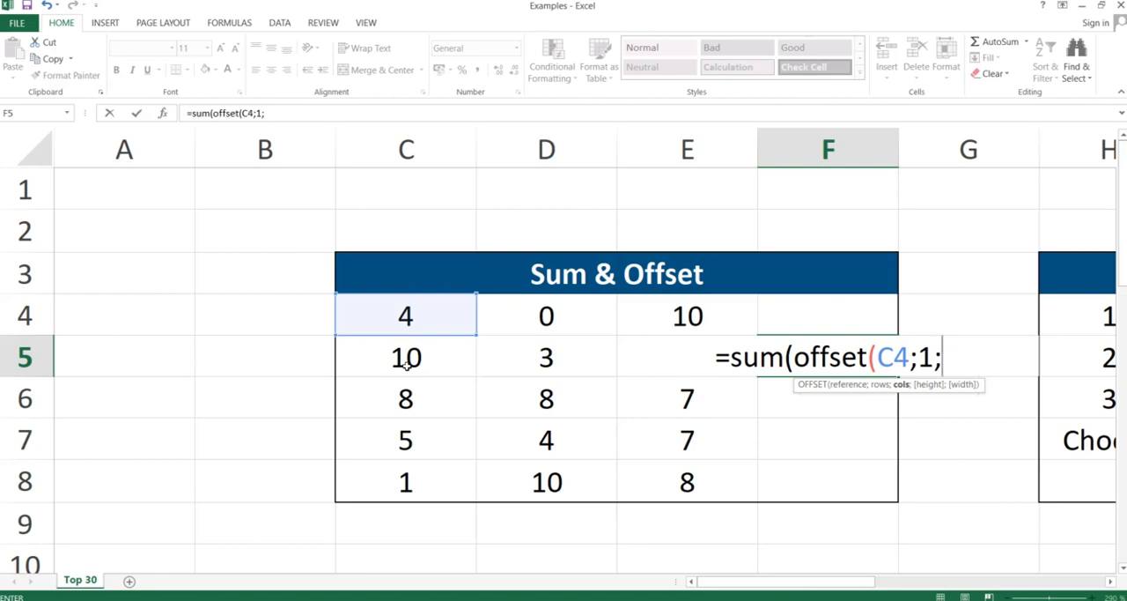
{"action": "type", "text": "0"}
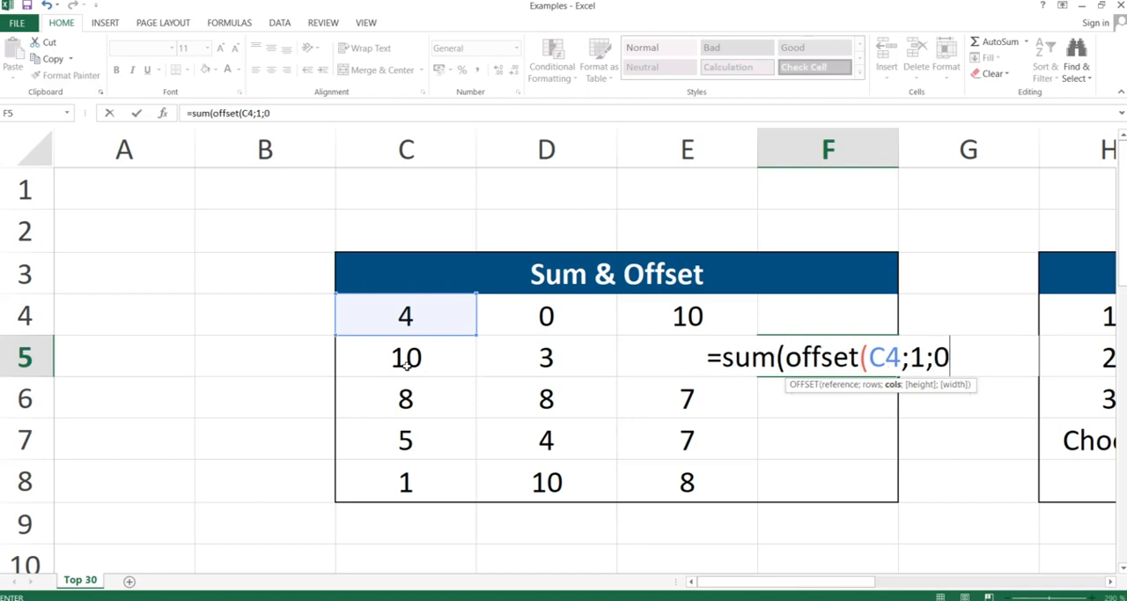
{"action": "type", "text": ";"}
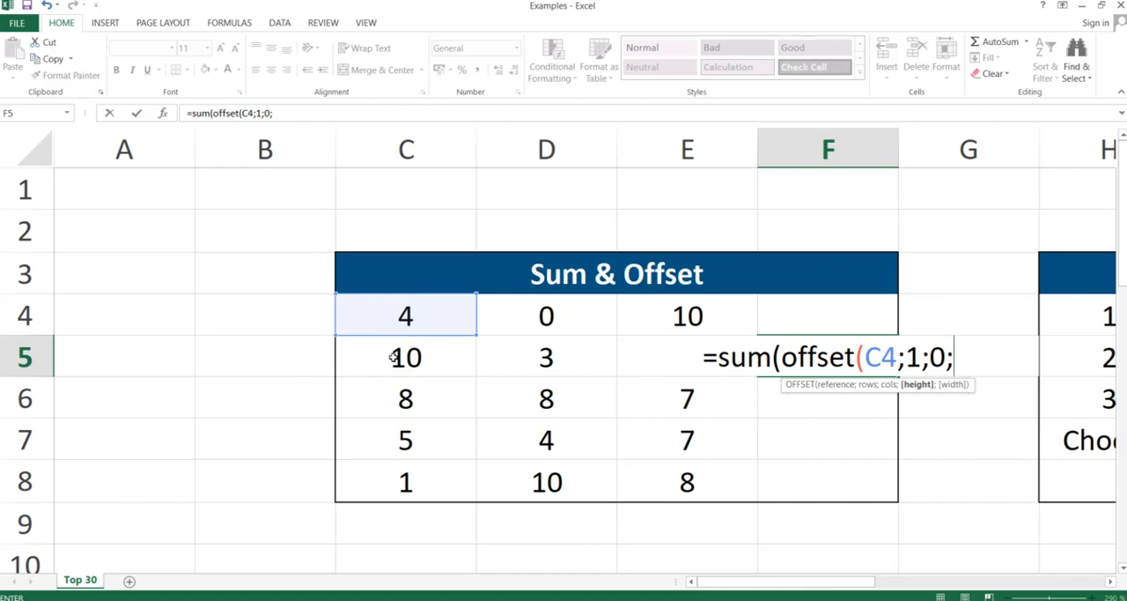
{"action": "type", "text": "1;"}
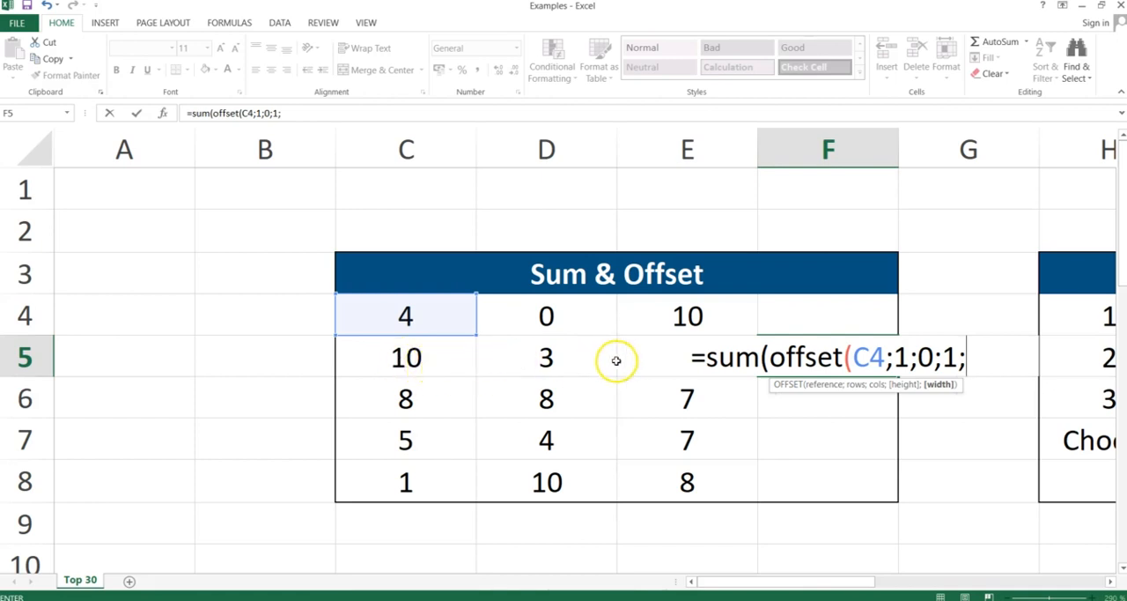
{"action": "type", "text": "3"}
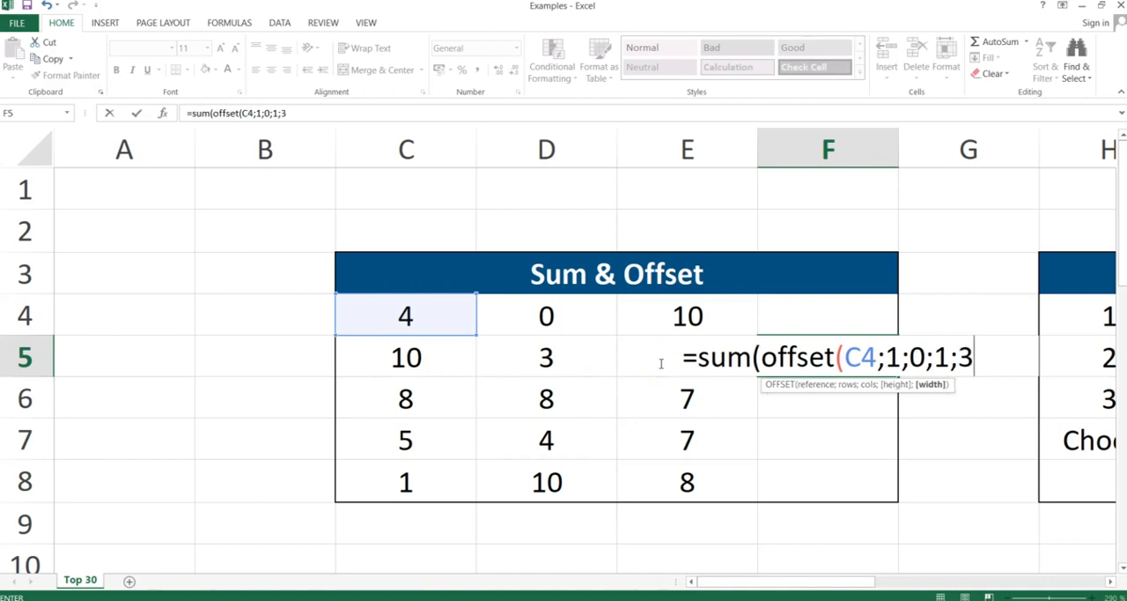
{"action": "type", "text": "))"}
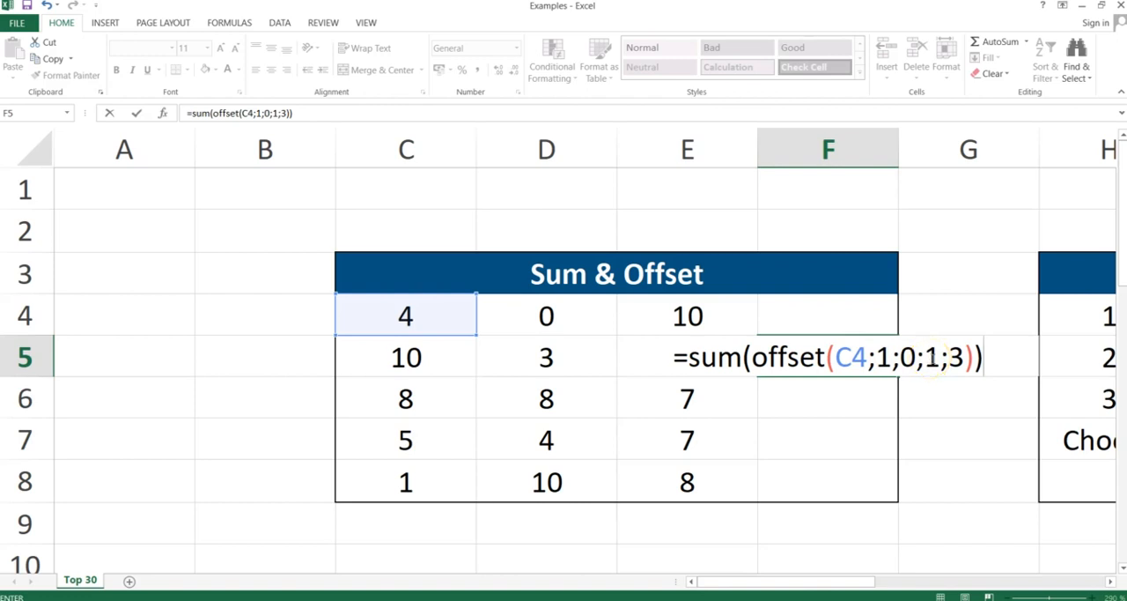
{"action": "key", "text": "Return"}
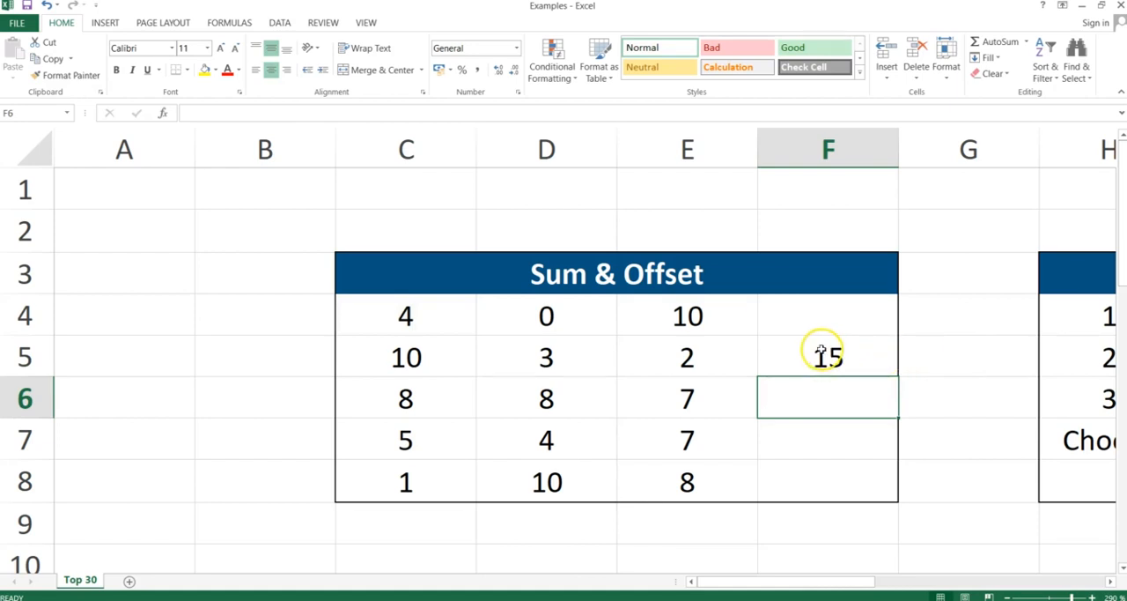
{"action": "left_click_drag", "start_coordinate": [453, 356], "coordinate": [707, 358]}
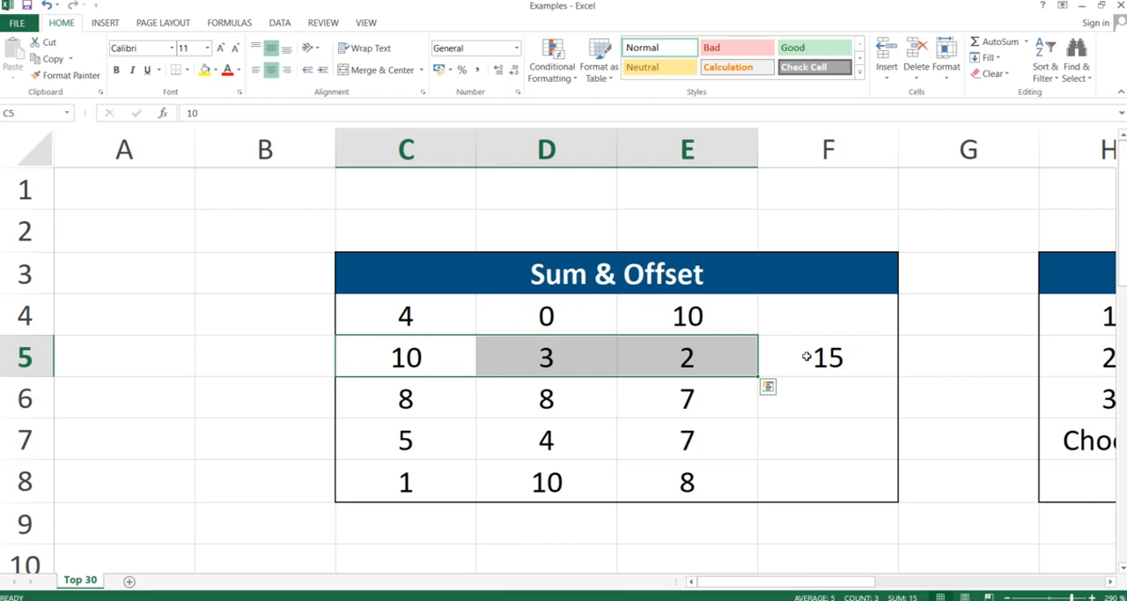
Switch to the slide presentation, advance to the Choose slide, and return to the Excel workbook.
{"action": "key", "text": "alt+Tab"}
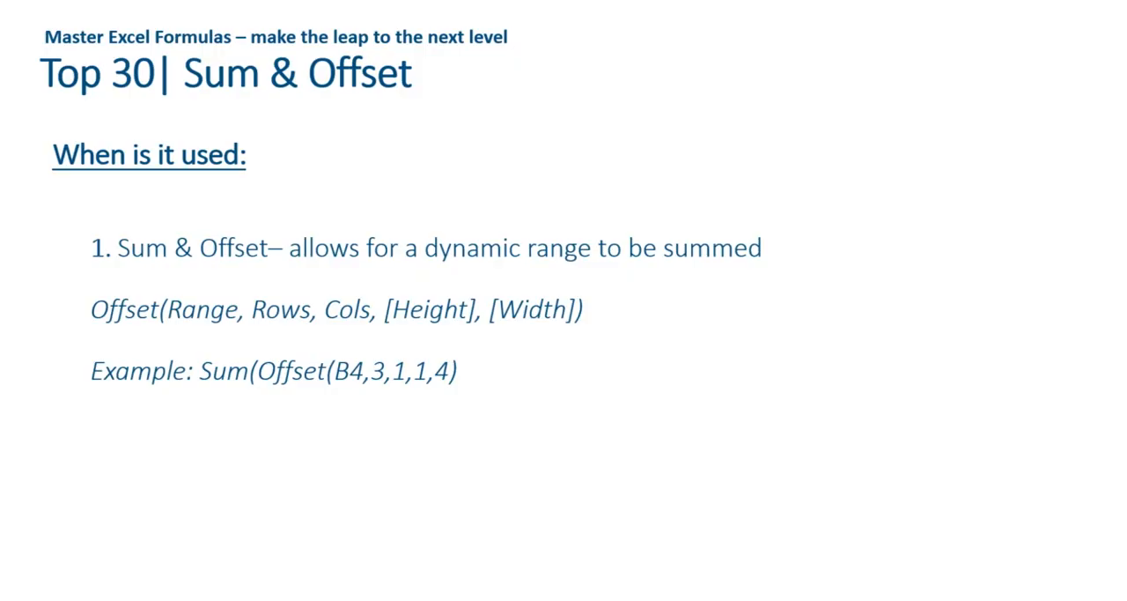
{"action": "key", "text": "Right"}
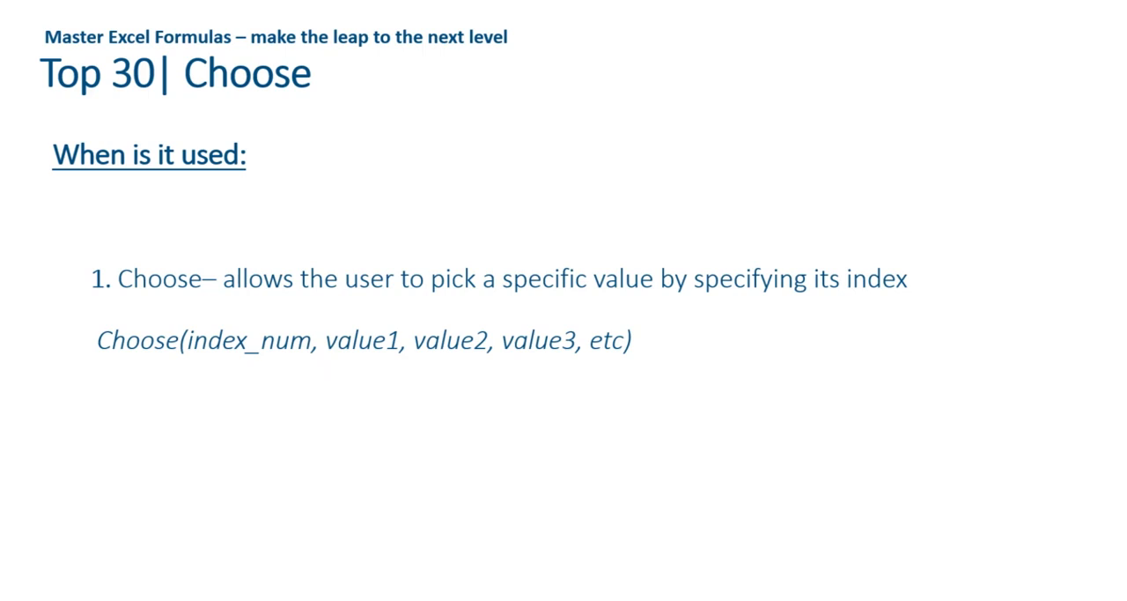
{"action": "key", "text": "alt+Tab"}
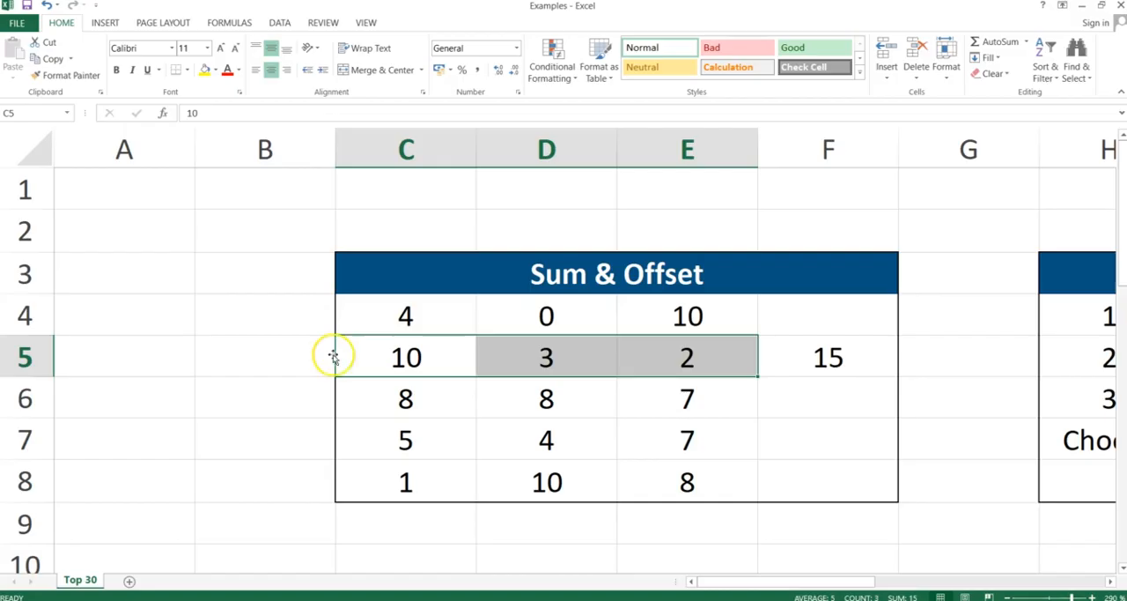
Examine the Choose table's index numbers in H4:H6 and the matching letters in I4:I6.
{"action": "left_click_drag", "start_coordinate": [751, 586], "coordinate": [835, 585]}
{"action": "left_click", "coordinate": [711, 302]}
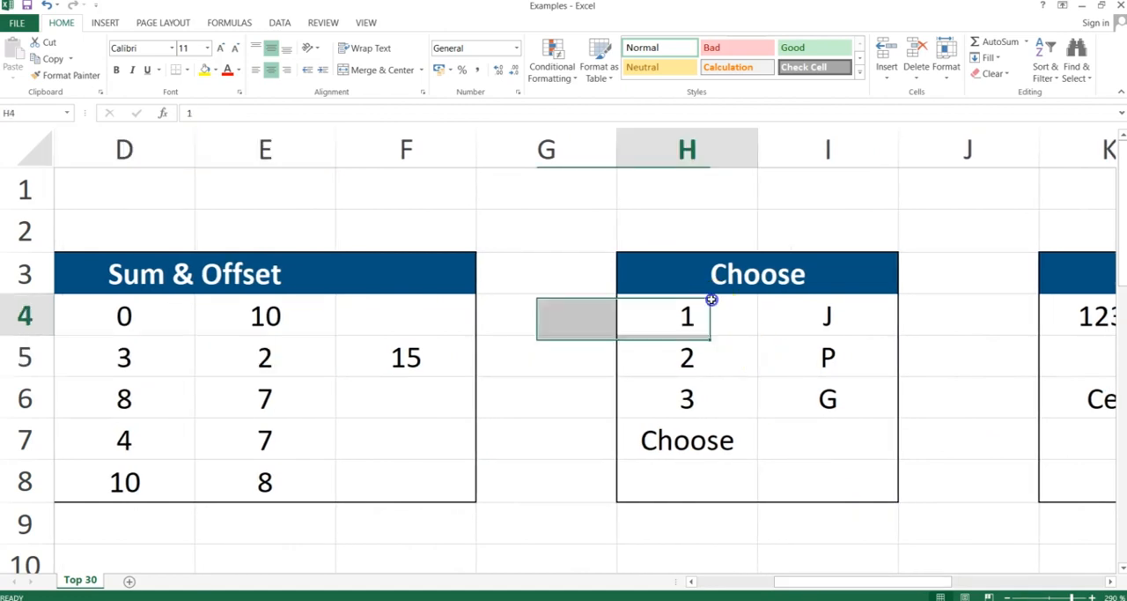
{"action": "left_click_drag", "start_coordinate": [712, 346], "coordinate": [712, 384]}
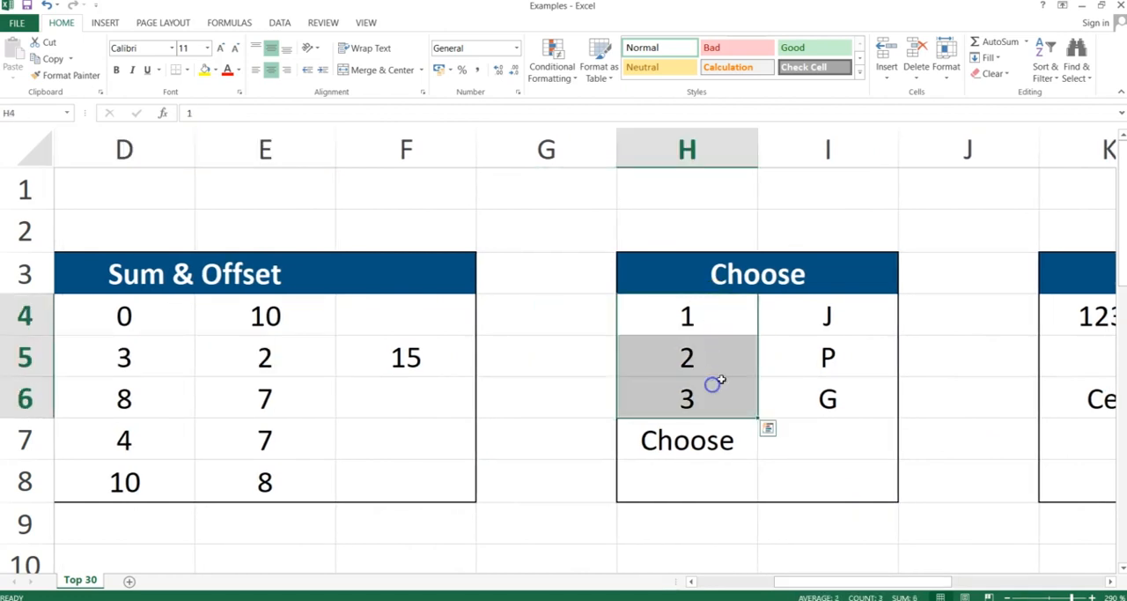
{"action": "left_click_drag", "start_coordinate": [806, 327], "coordinate": [802, 396]}
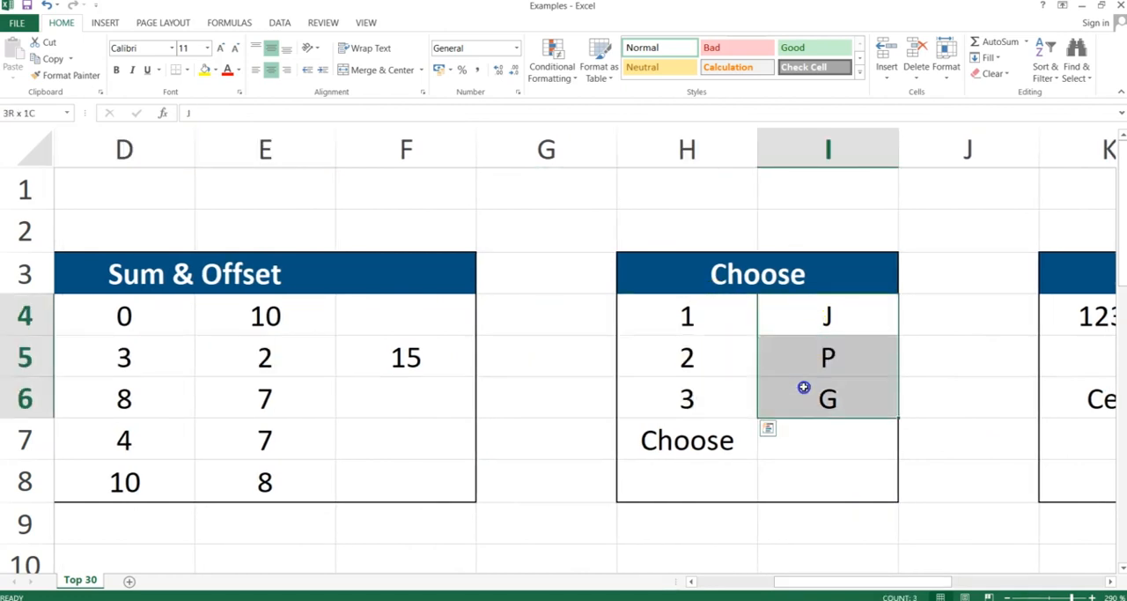
Enter the formula =choose(H5;I4;I5;I6) in cell I7 of the Choose table.
{"action": "left_click", "coordinate": [788, 443]}
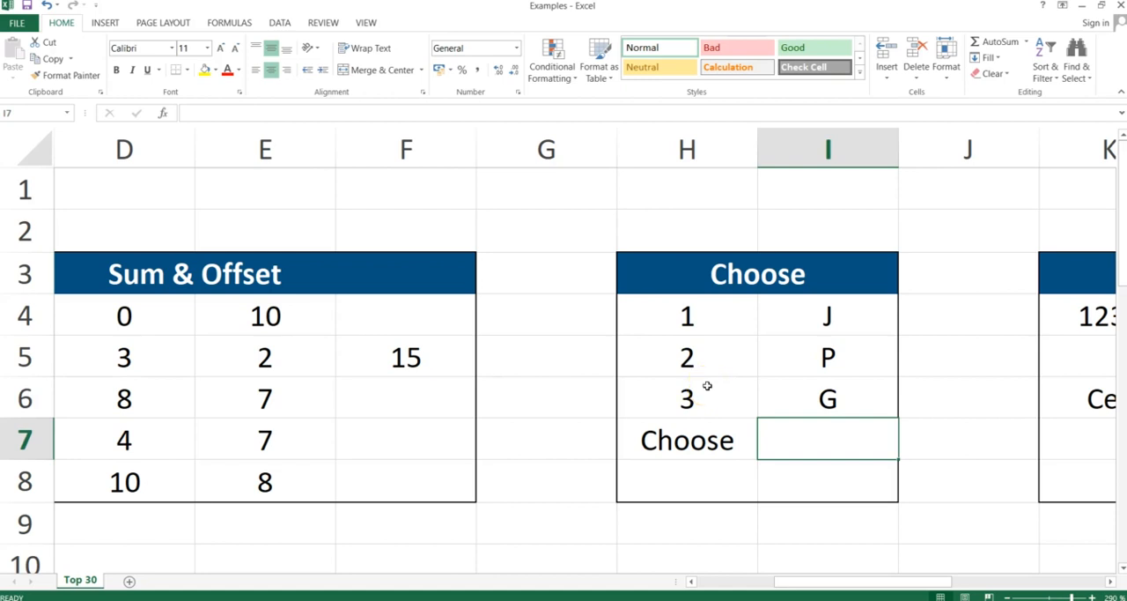
{"action": "type", "text": "=choose"}
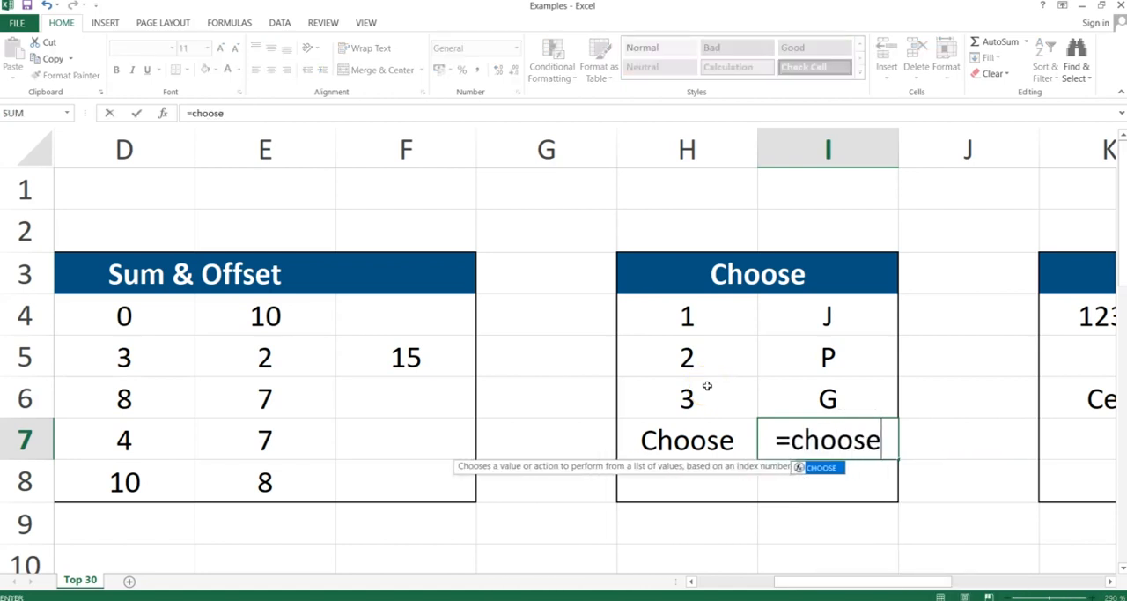
{"action": "type", "text": "("}
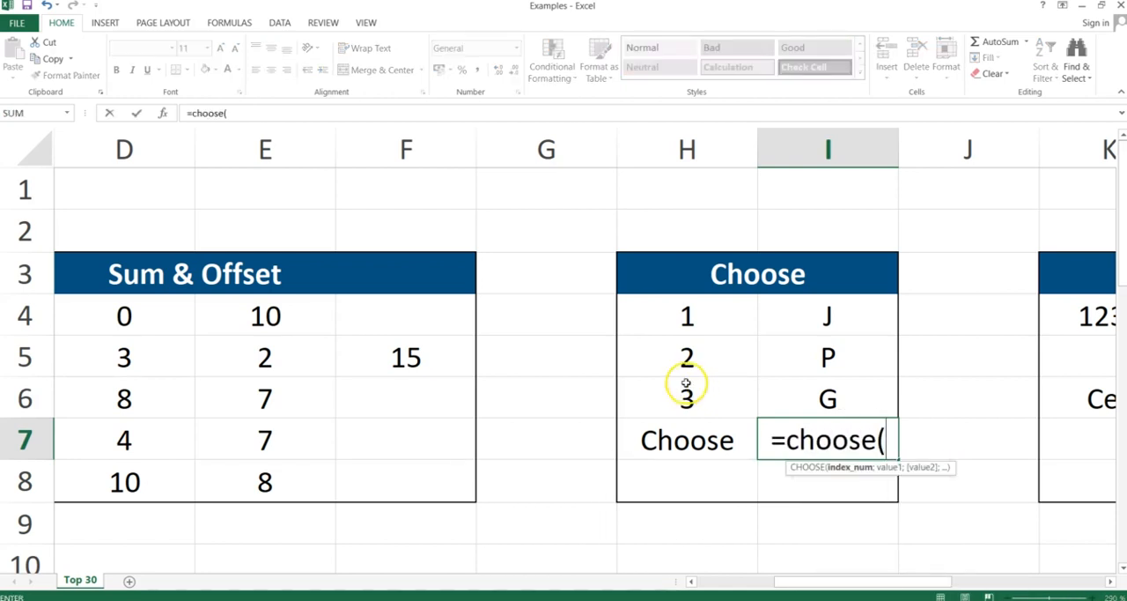
{"action": "left_click", "coordinate": [686, 355]}
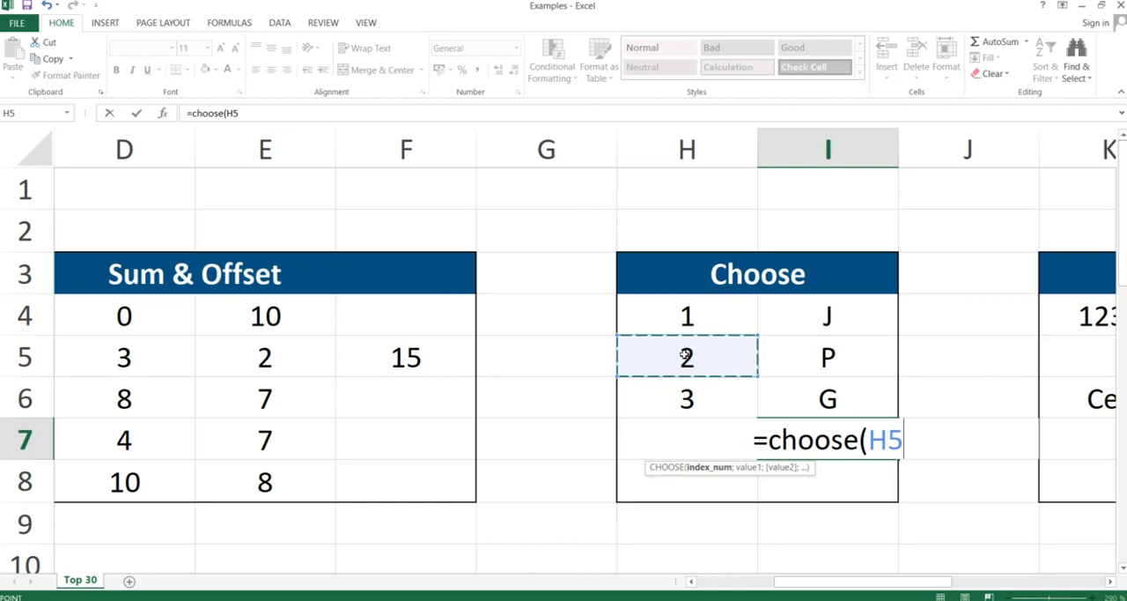
{"action": "type", "text": ";"}
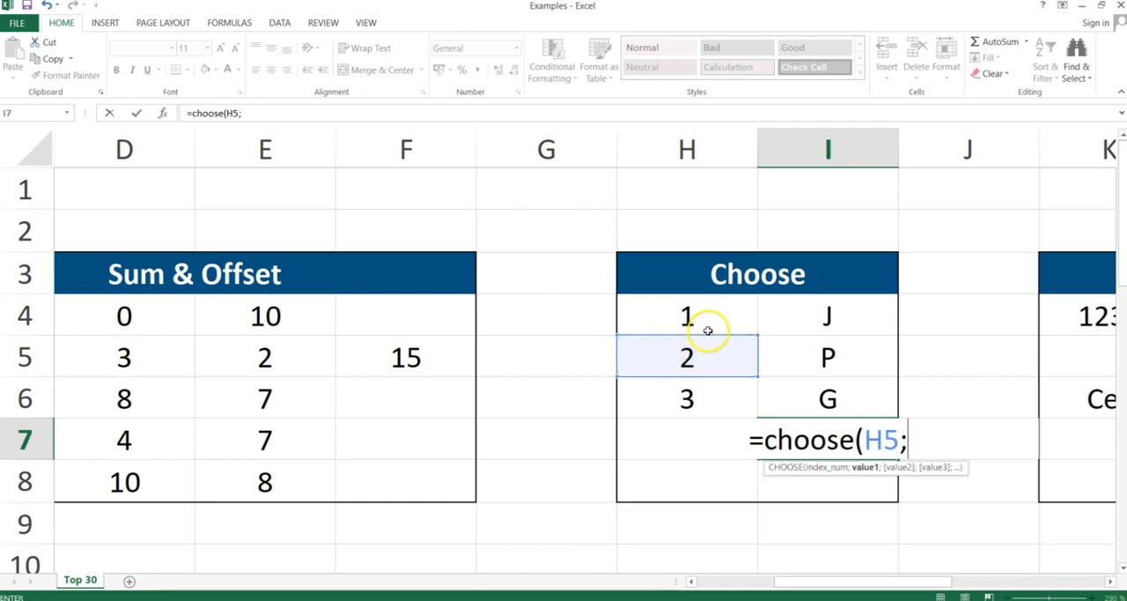
{"action": "left_click", "coordinate": [806, 312]}
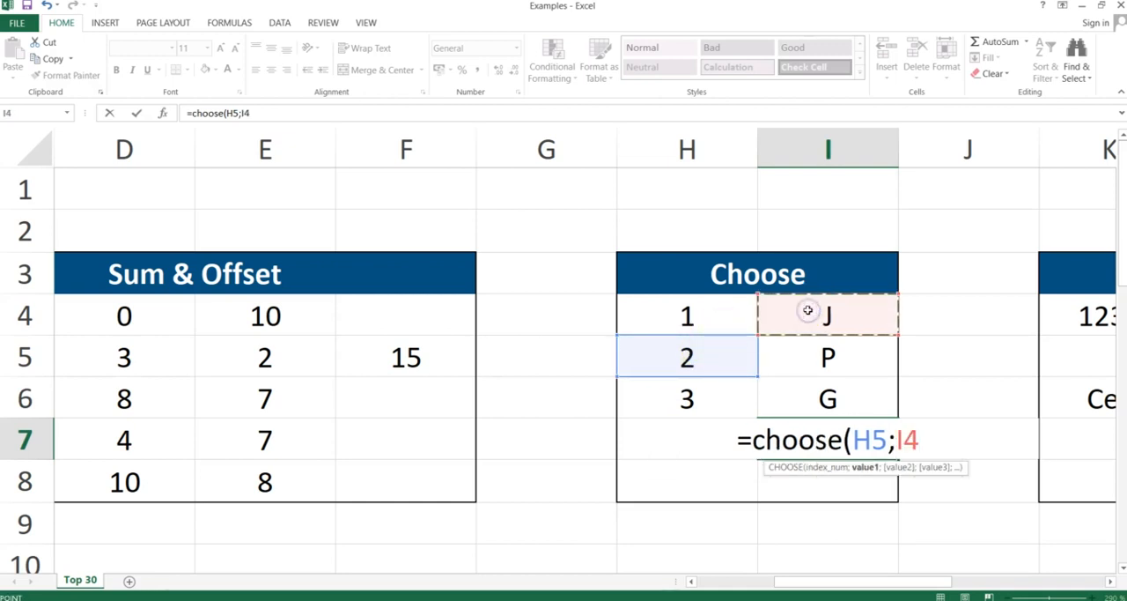
{"action": "type", "text": ";"}
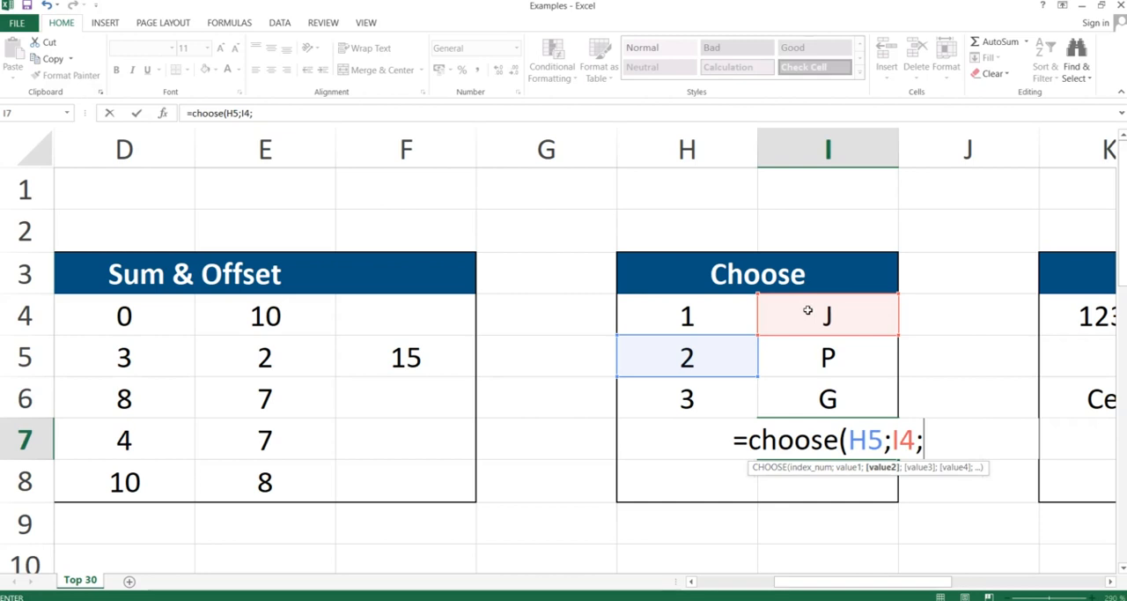
{"action": "left_click", "coordinate": [808, 358]}
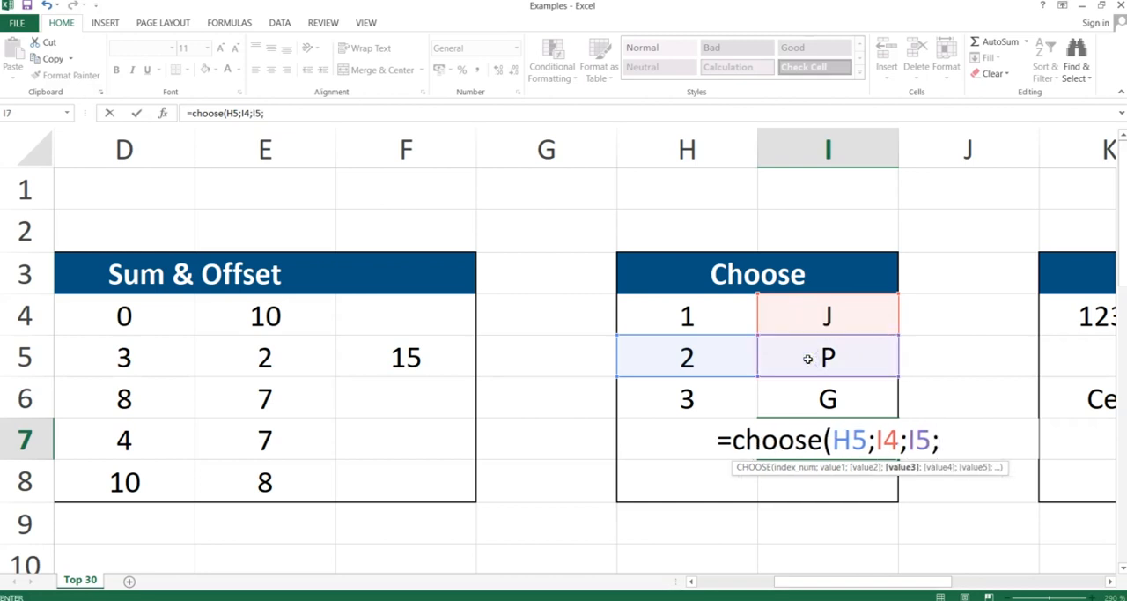
{"action": "left_click", "coordinate": [828, 398]}
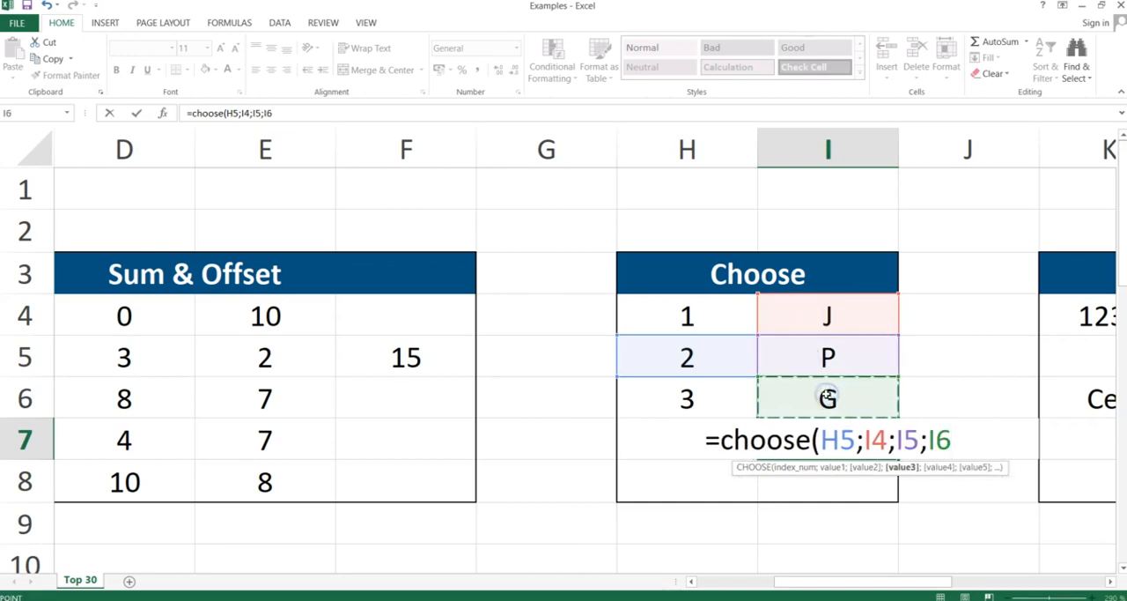
{"action": "type", "text": ")"}
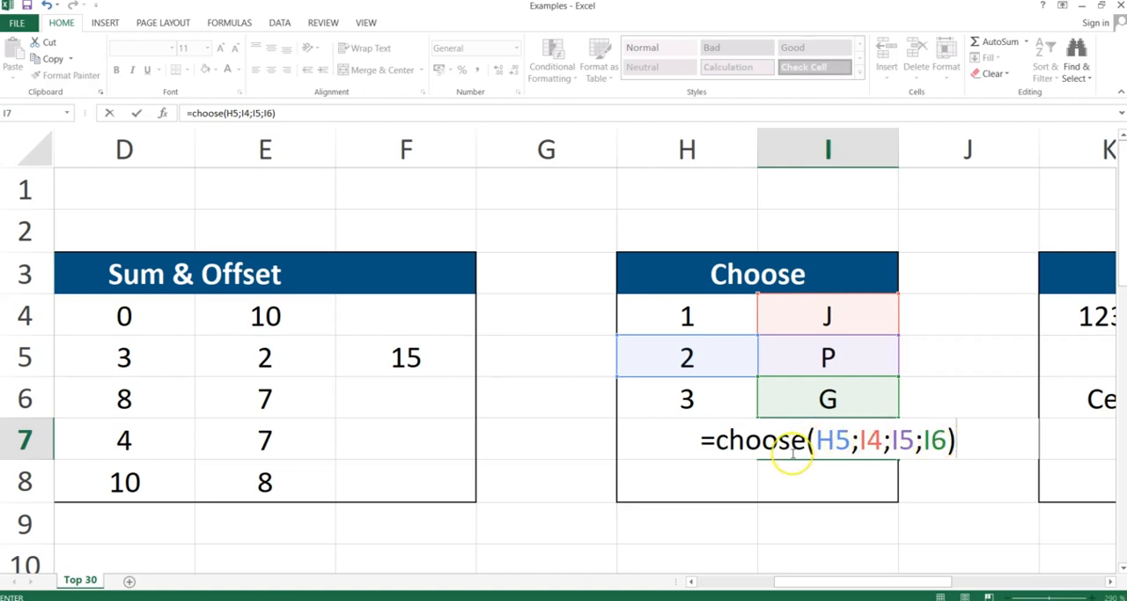
{"action": "key", "text": "Return"}
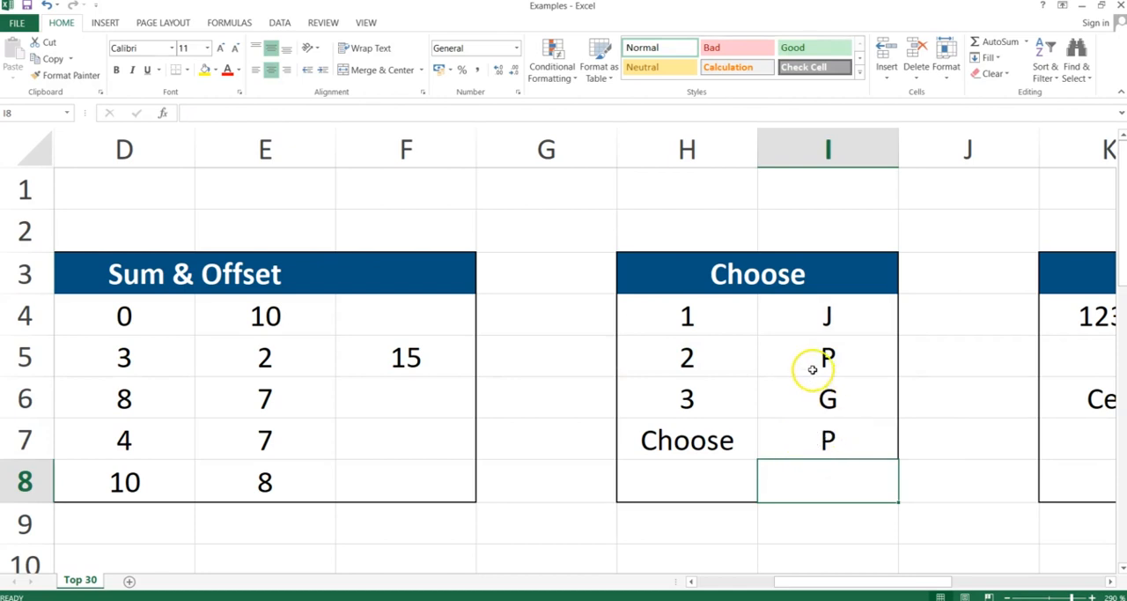
Review the values in I4:I6 and change the index reference of the CHOOSE formula in I7 to H4.
{"action": "left_click", "coordinate": [823, 326]}
{"action": "left_click_drag", "start_coordinate": [823, 331], "coordinate": [820, 387]}
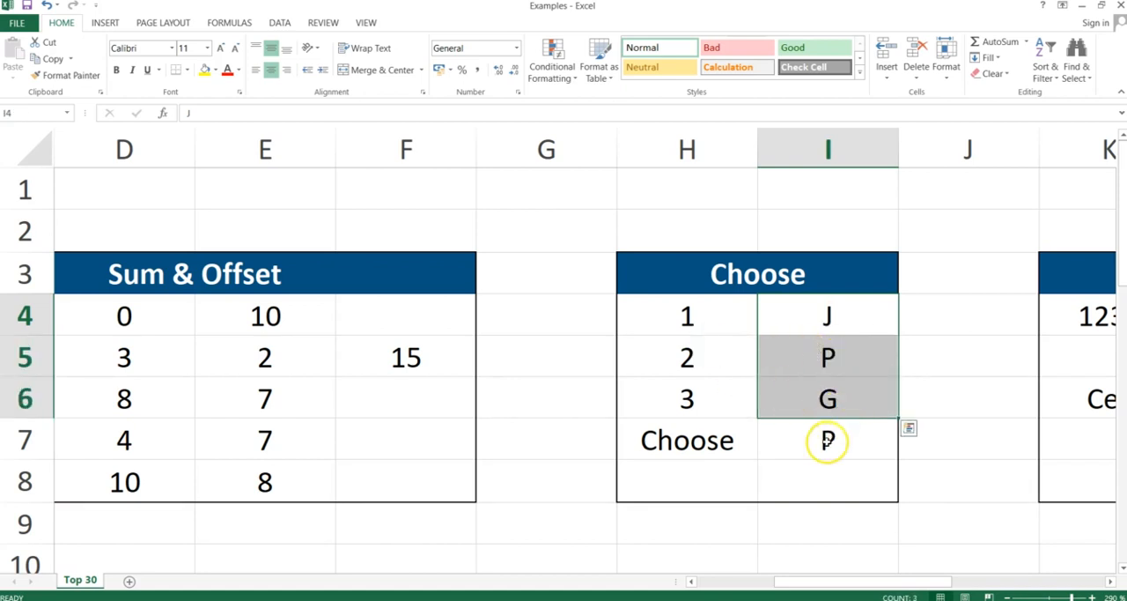
{"action": "left_click", "coordinate": [828, 441]}
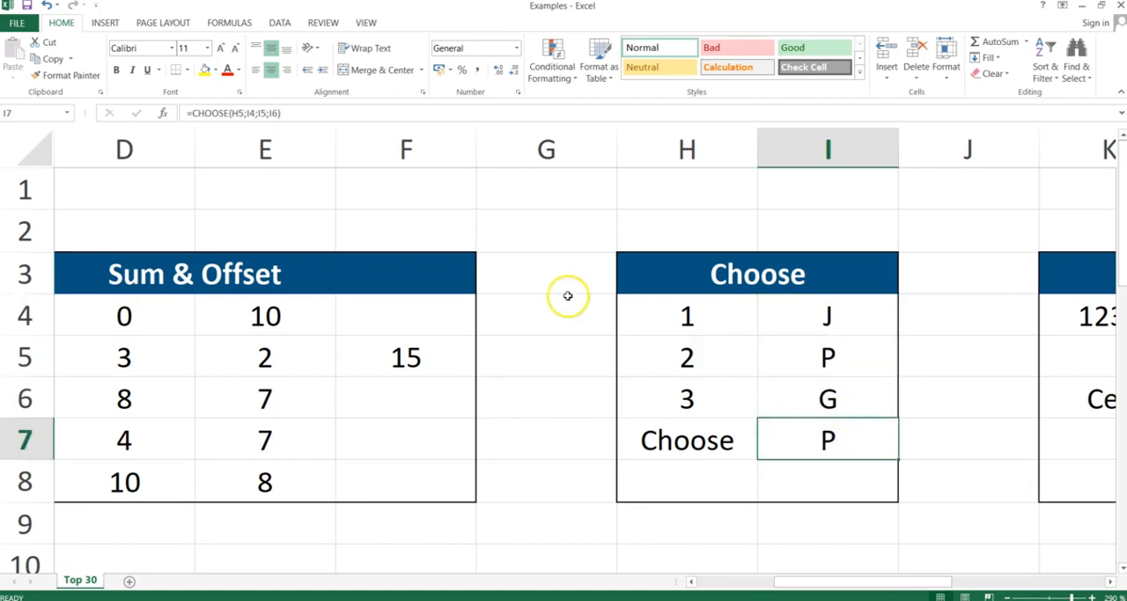
{"action": "double_click", "coordinate": [805, 438]}
{"action": "left_click", "coordinate": [858, 438]}
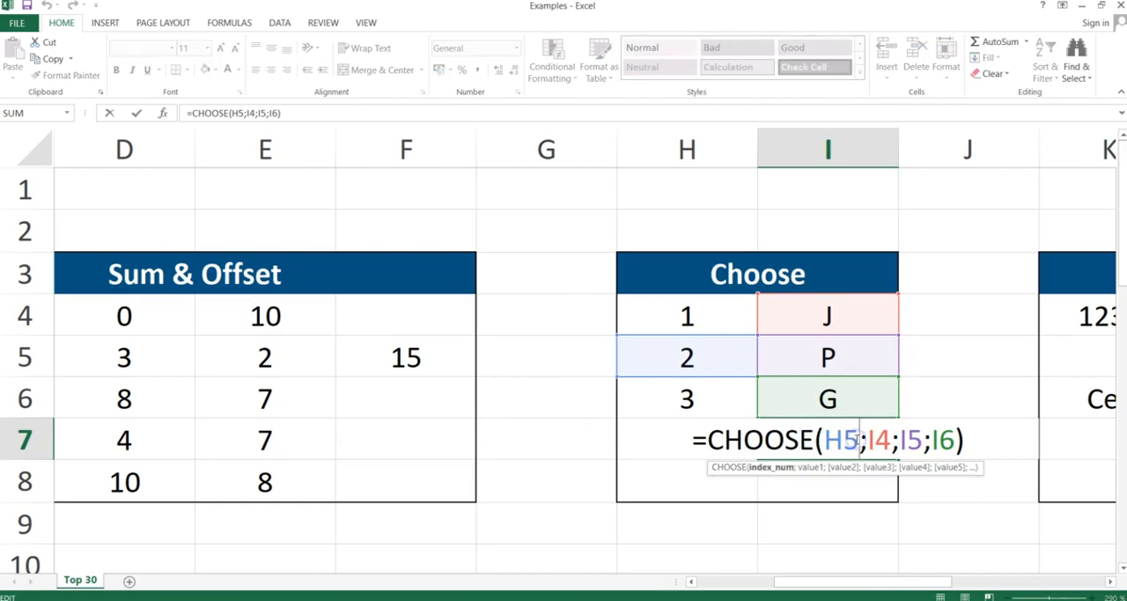
{"action": "key", "text": "BackSpace"}
{"action": "type", "text": "4"}
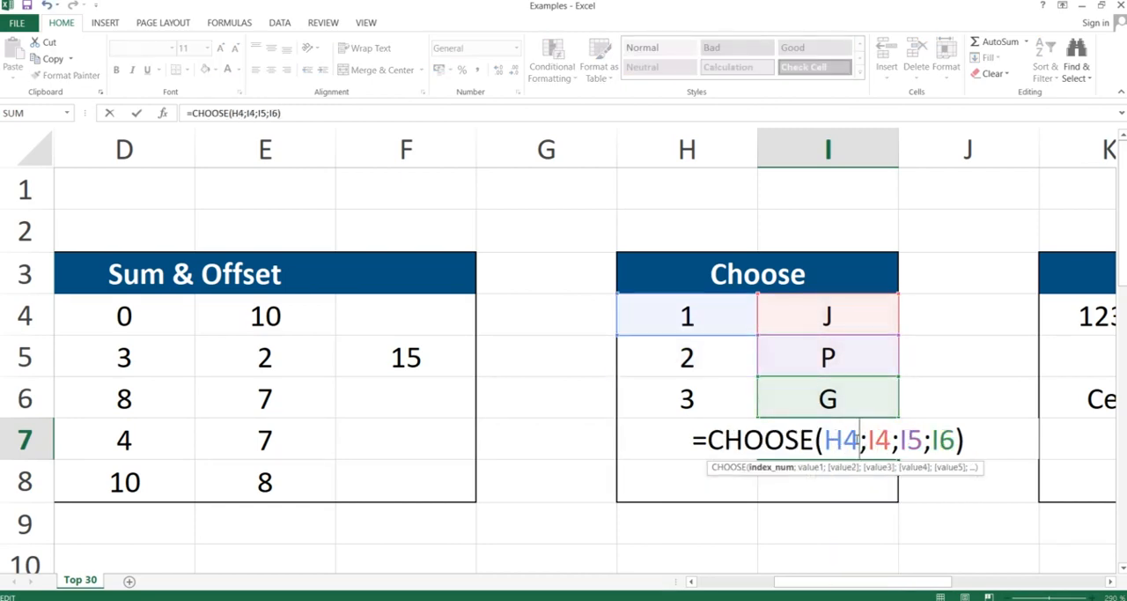
{"action": "key", "text": "Return"}
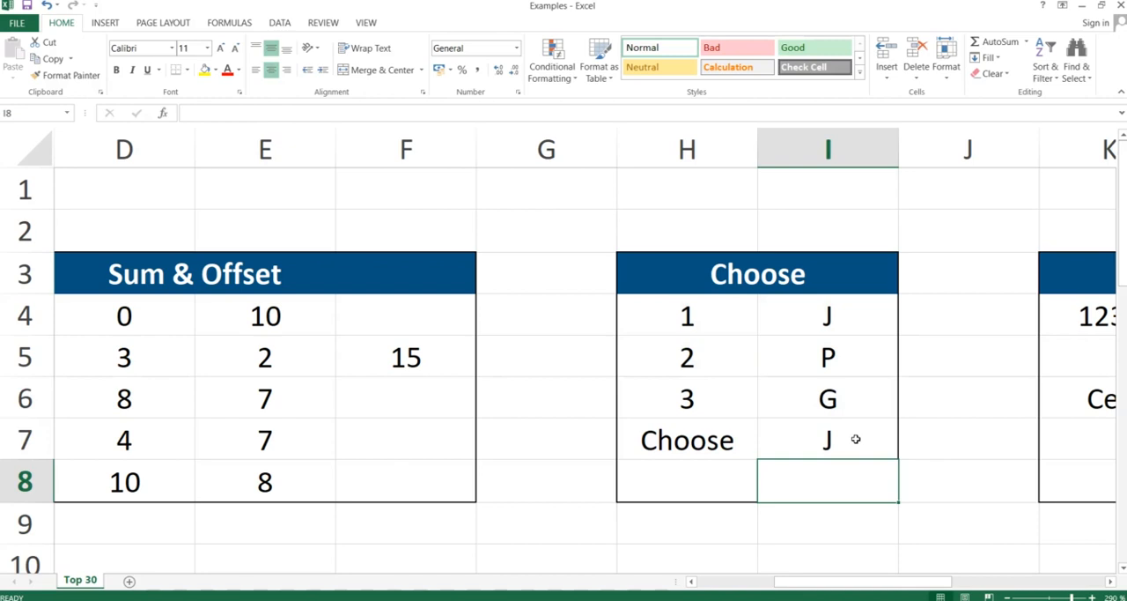
Change the index reference of the CHOOSE formula in cell I7 to H6.
{"action": "double_click", "coordinate": [843, 435]}
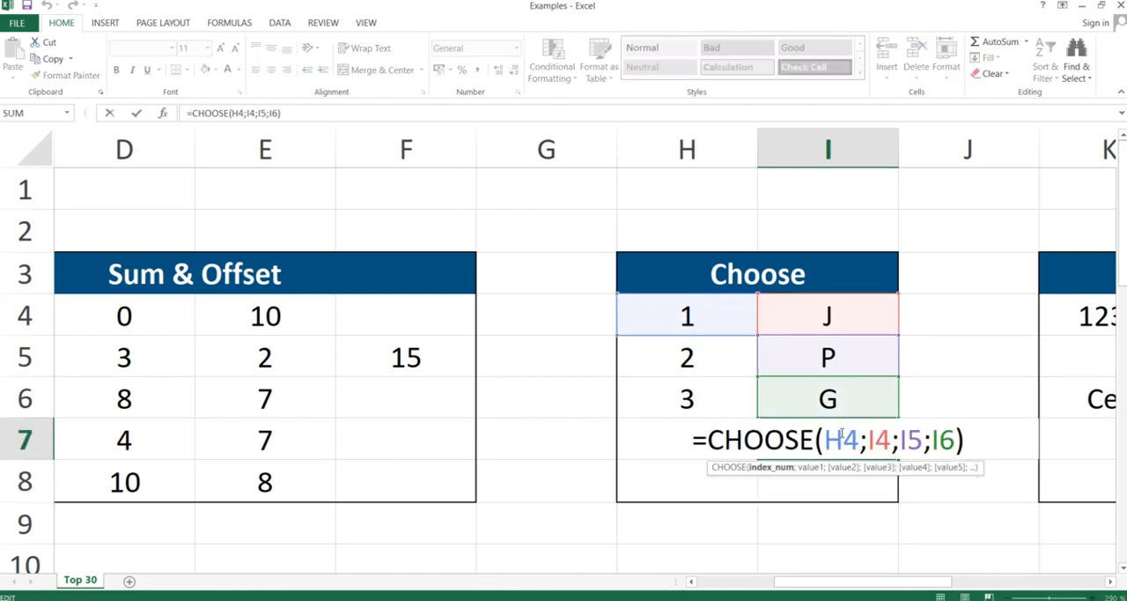
{"action": "key", "text": "BackSpace"}
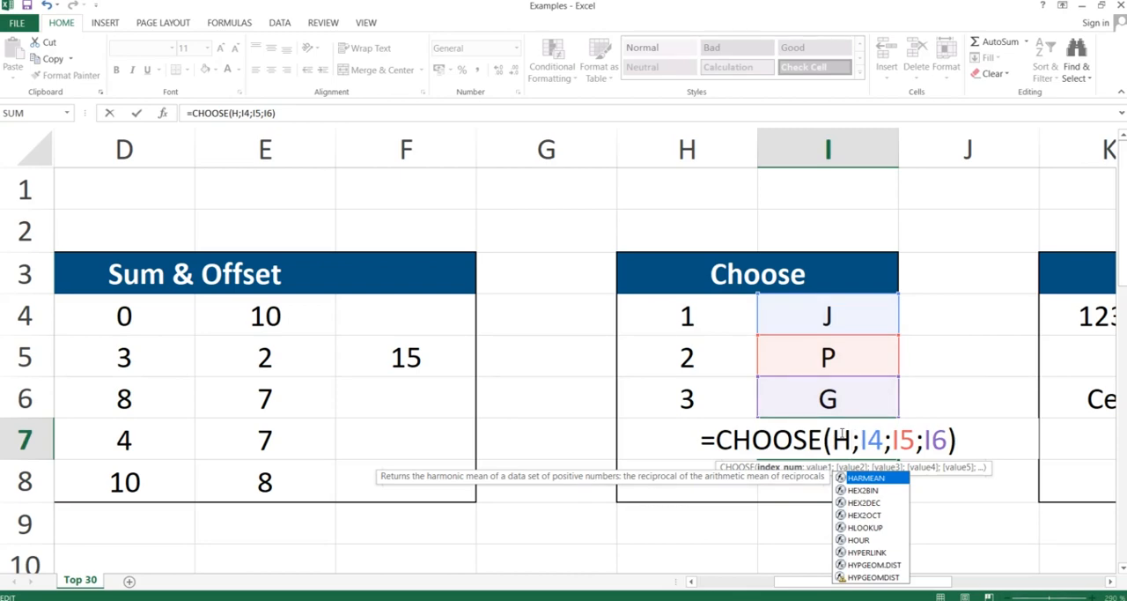
{"action": "type", "text": "6"}
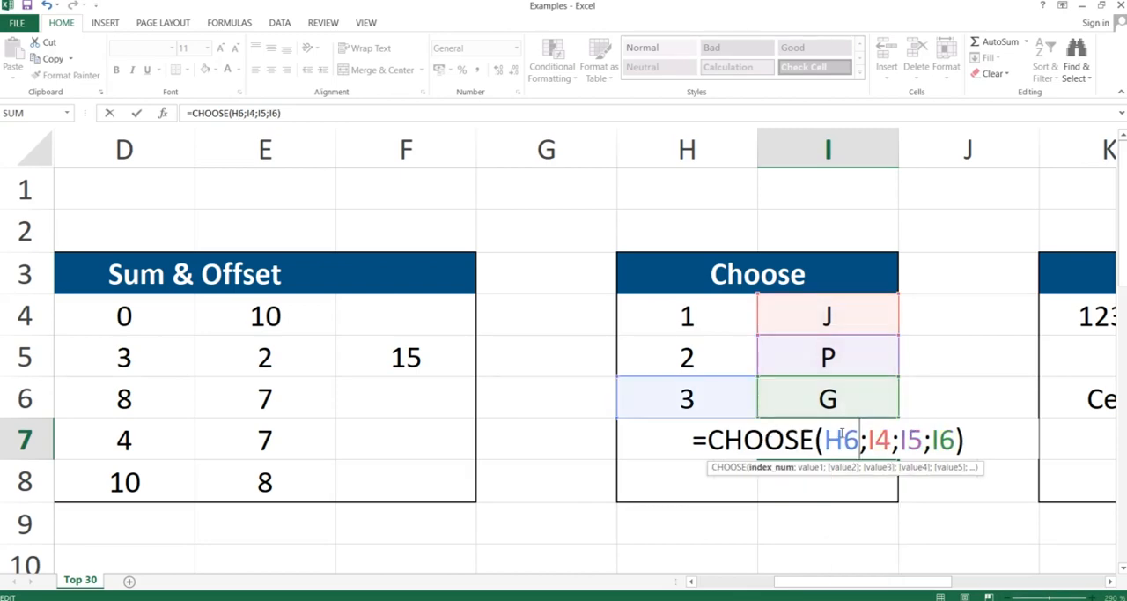
{"action": "key", "text": "Return"}
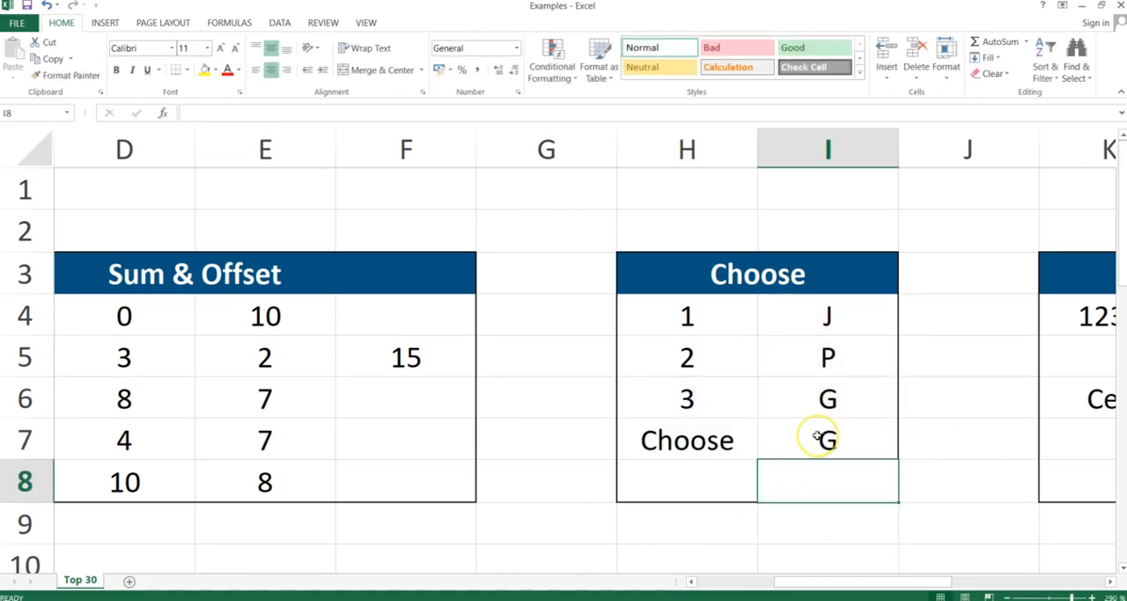
Switch to the PowerPoint slide show, advance to the Cell slide, and return to the Excel workbook.
{"action": "key", "text": "alt+Tab"}
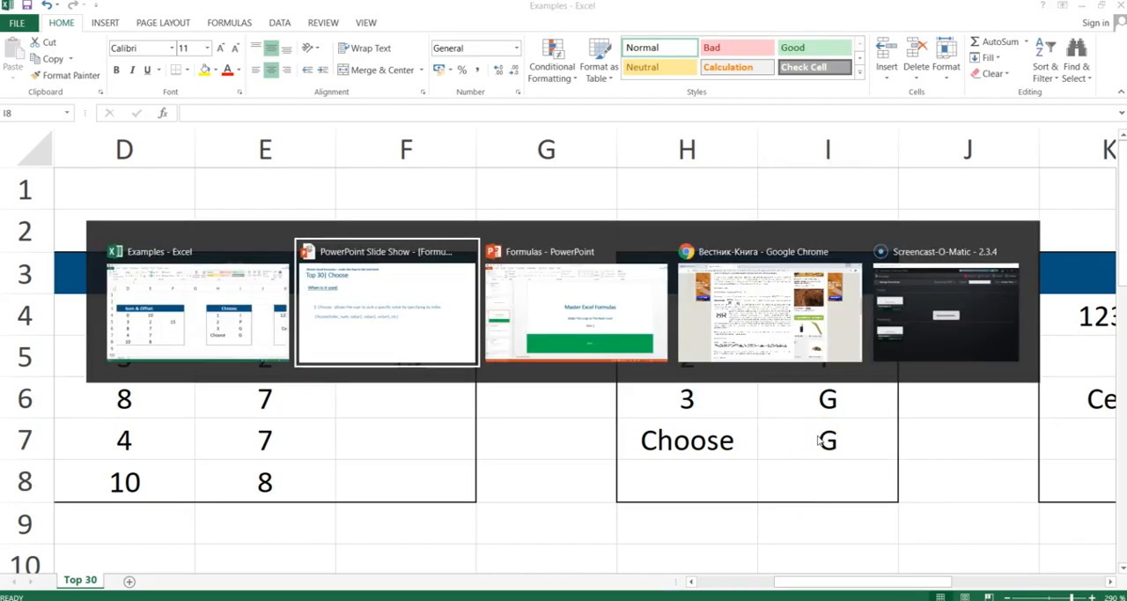
{"action": "key", "text": "Right"}
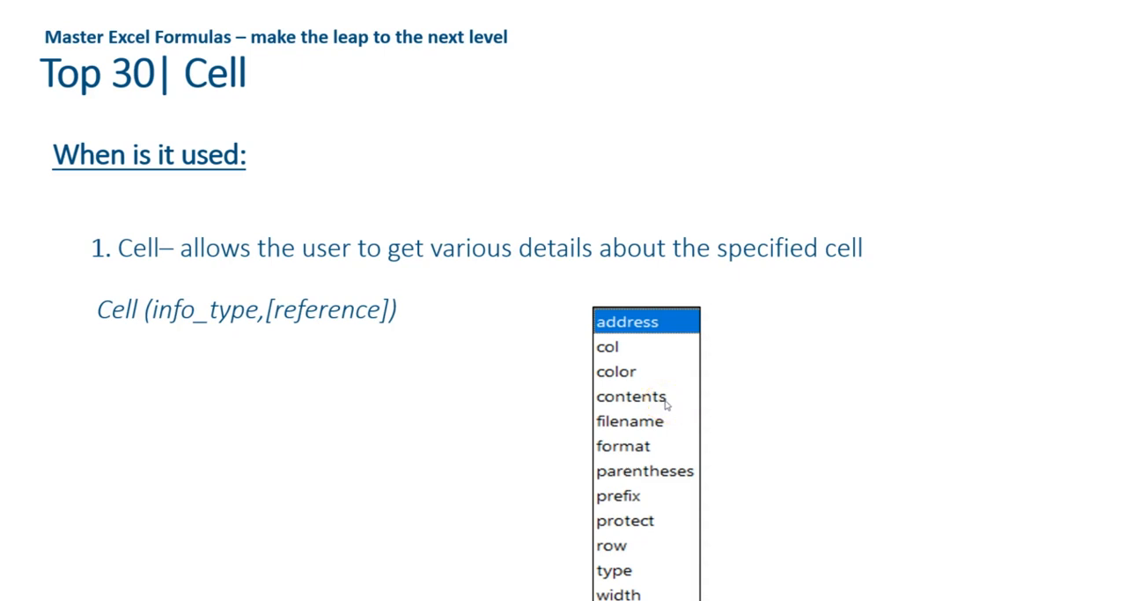
{"action": "key", "text": "alt+Tab"}
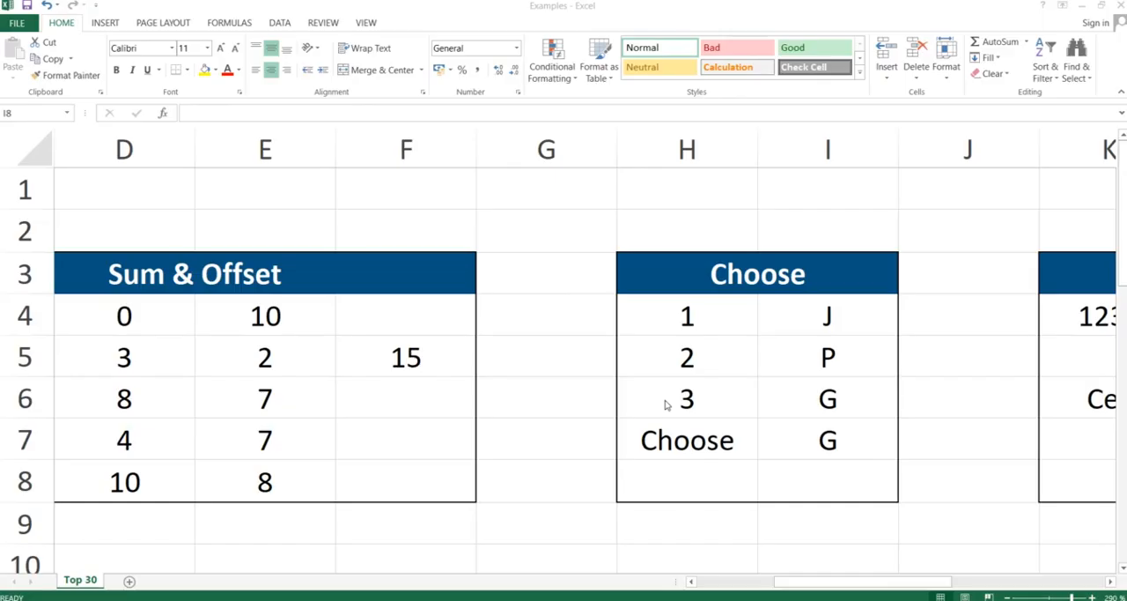
Enter the formula =CELL("contents") in cell L6 of the Cell table and reselect L6 to review it.
{"action": "key", "text": "Right"}
{"action": "key", "text": "Right"}
{"action": "key", "text": "Right"}
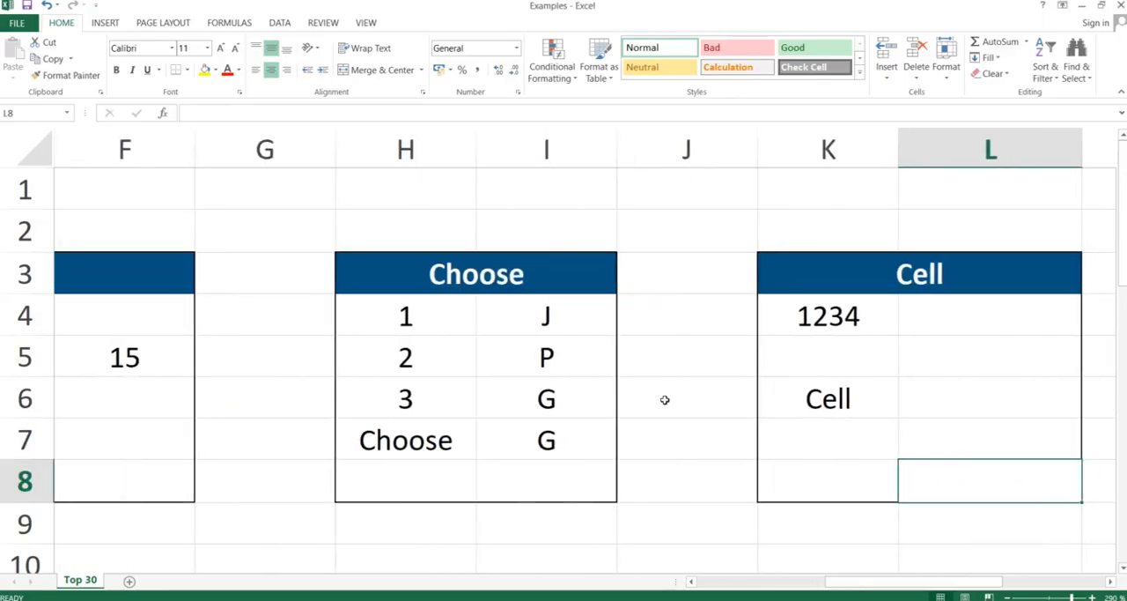
{"action": "key", "text": "Up"}
{"action": "key", "text": "Up"}
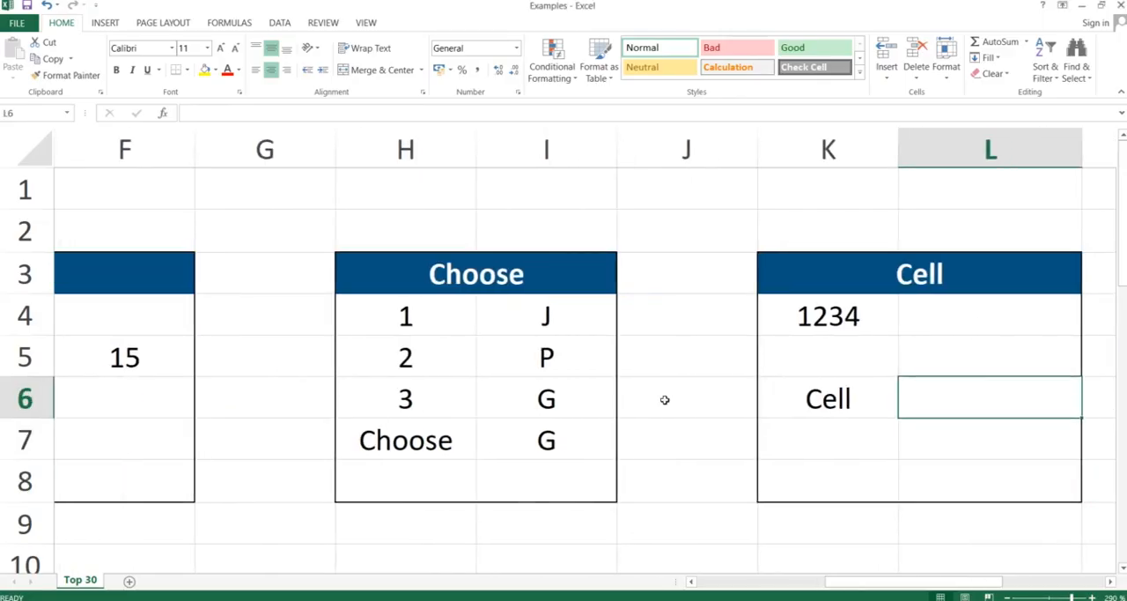
{"action": "type", "text": "=cell"}
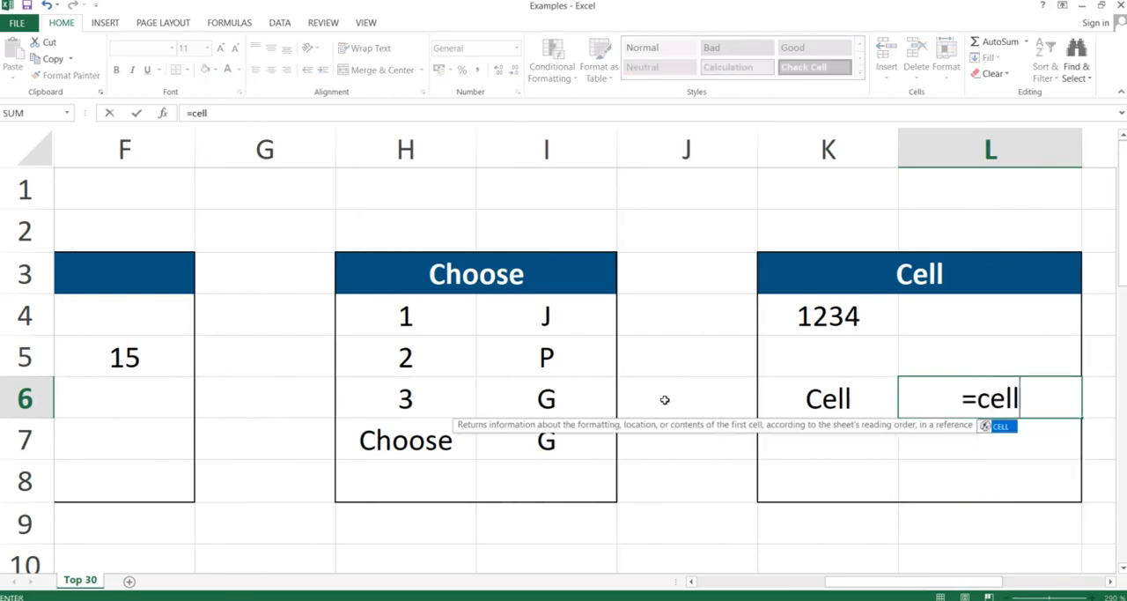
{"action": "type", "text": "("}
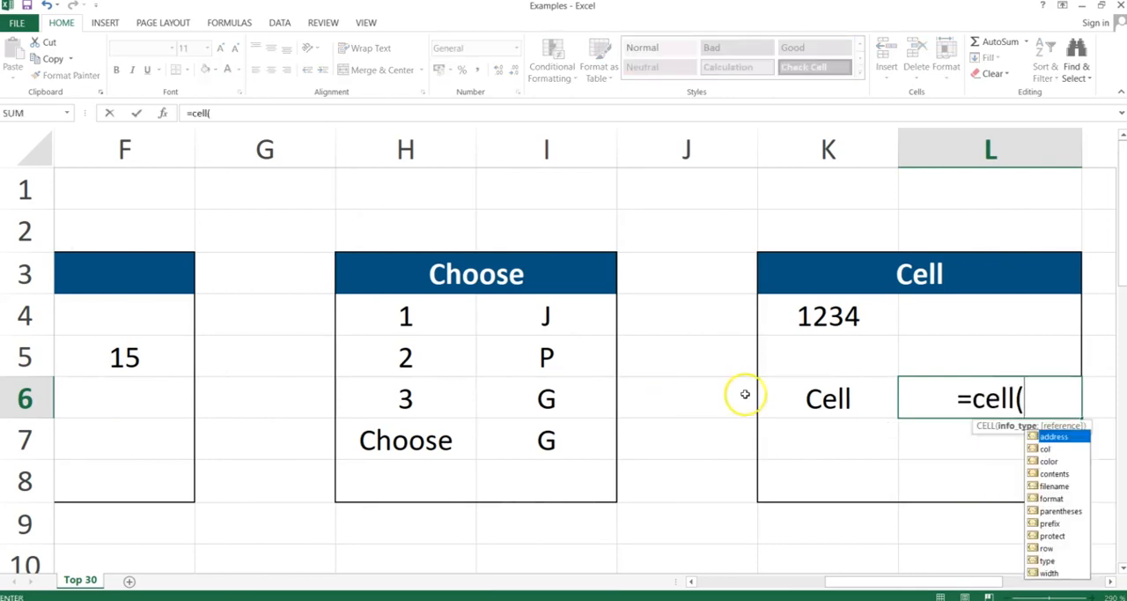
{"action": "double_click", "coordinate": [1051, 474]}
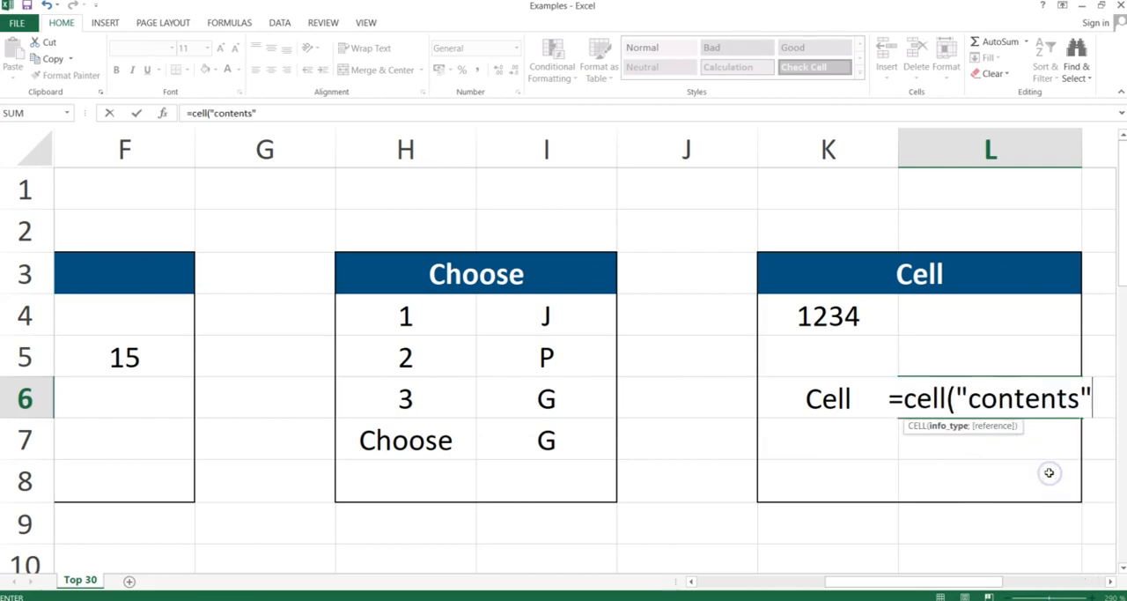
{"action": "left_click", "coordinate": [855, 317]}
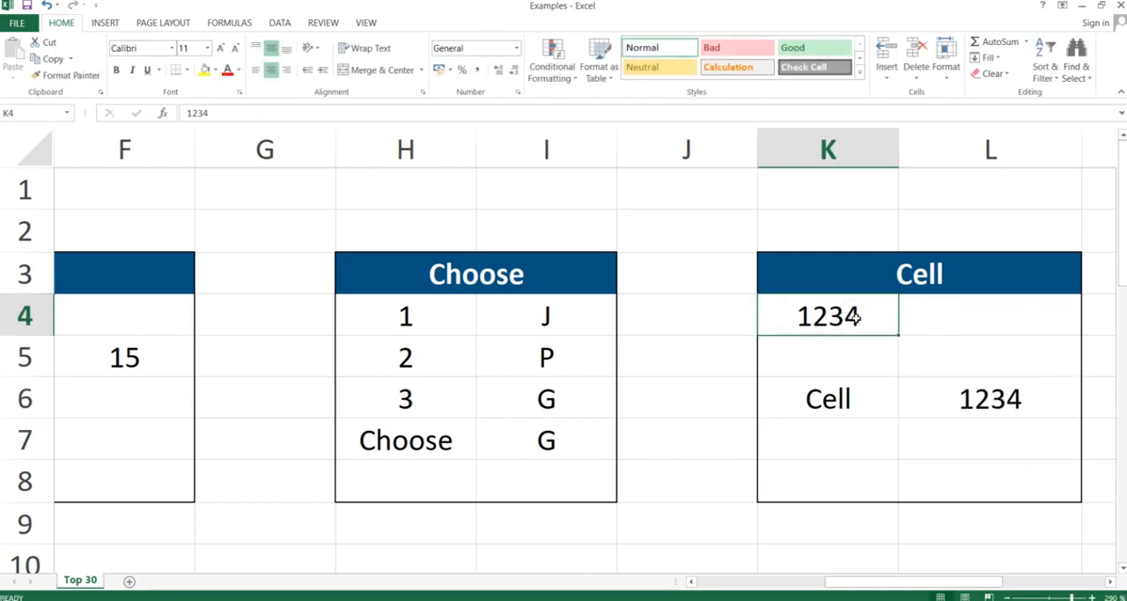
{"action": "left_click", "coordinate": [986, 402]}
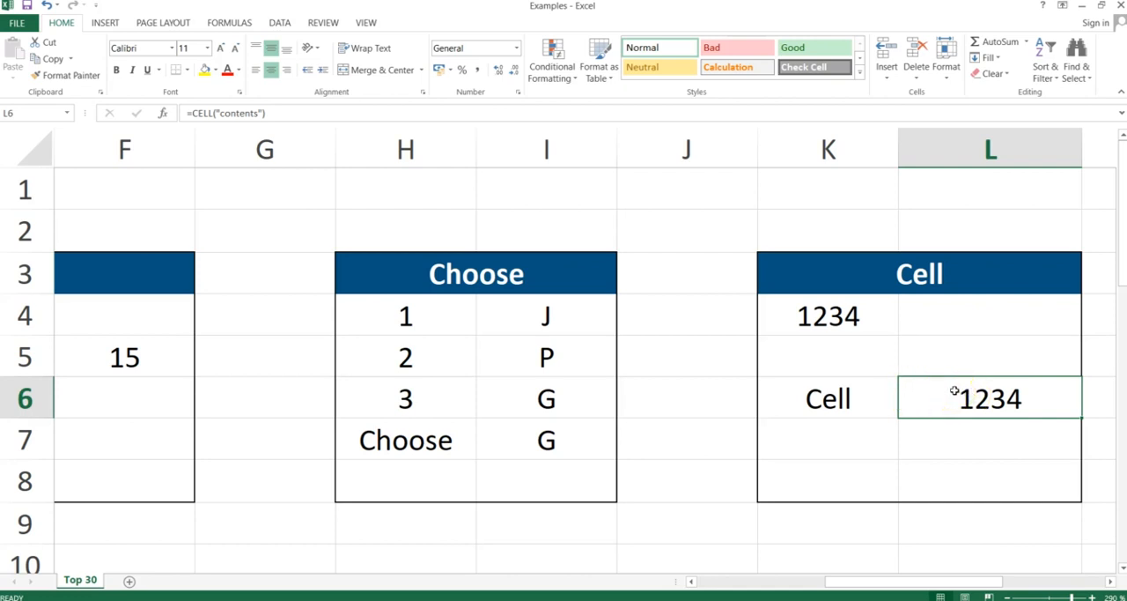
Switch to the PowerPoint slide show and advance to the Sumproduct slide.
{"action": "key", "text": "alt+Tab"}
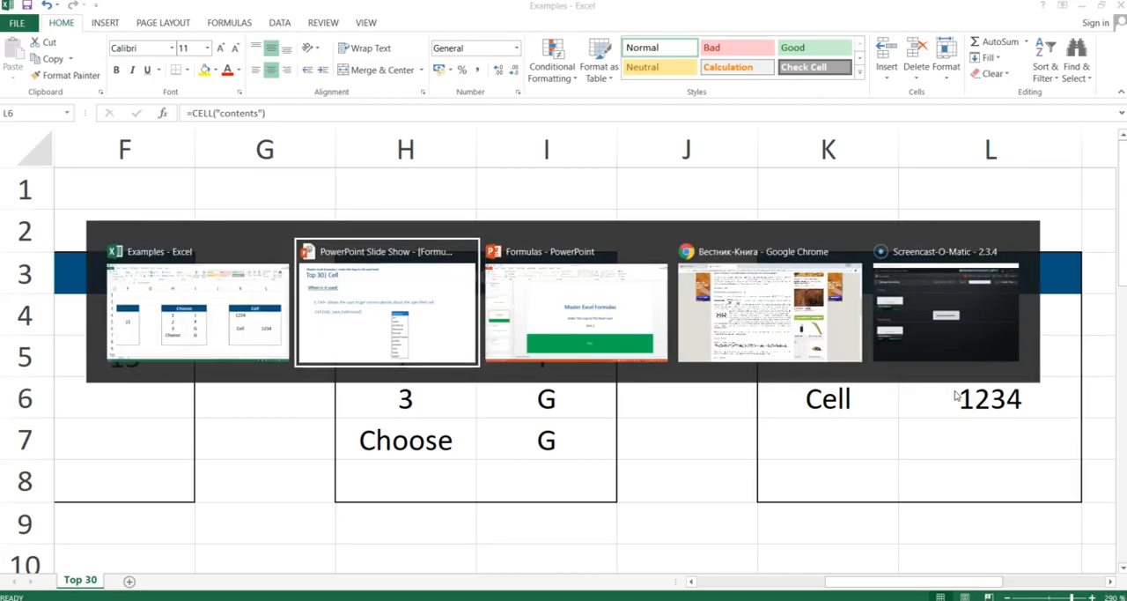
{"action": "key", "text": "Right"}
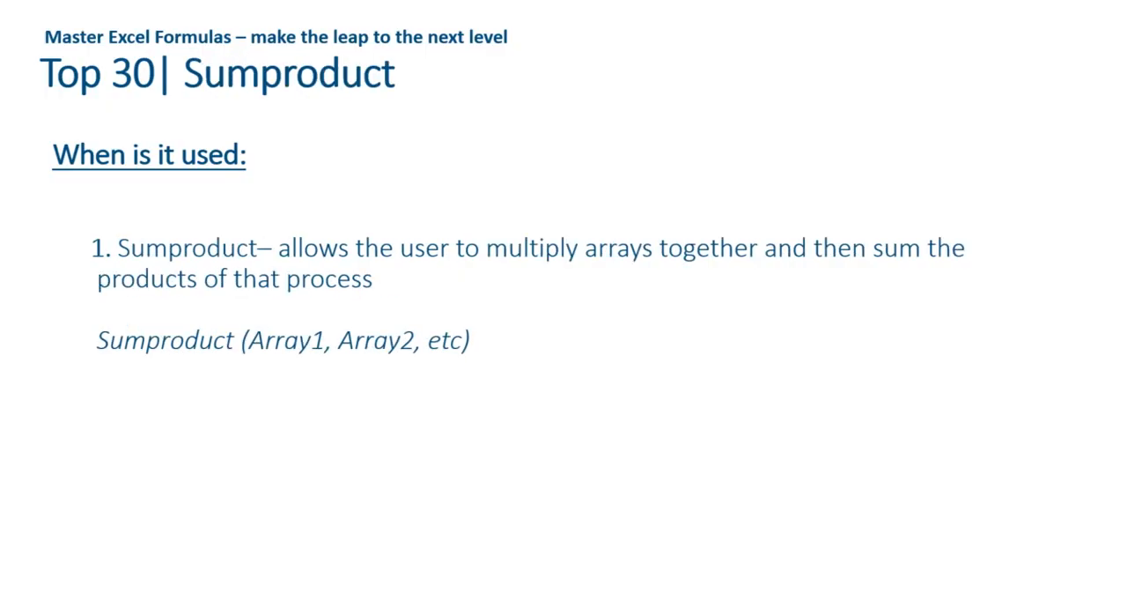
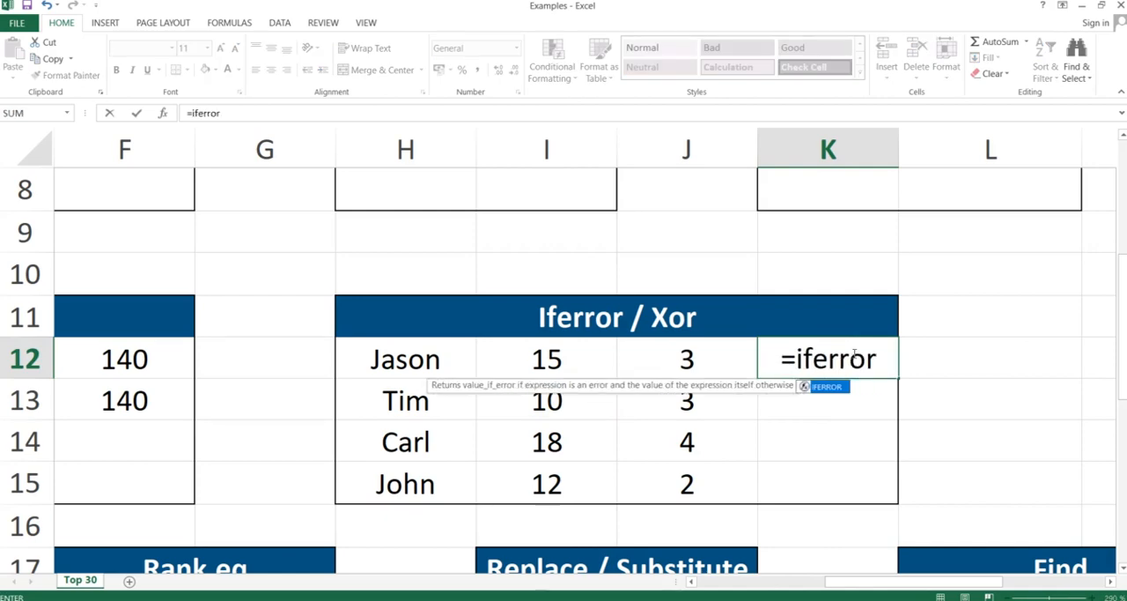
Complete the IFERROR formula in K12 with an exact-match VLOOKUP of a first name in H12:I15, column 2, and "Not Found" as the fallback.
{"action": "type", "text": "(vlookup("}
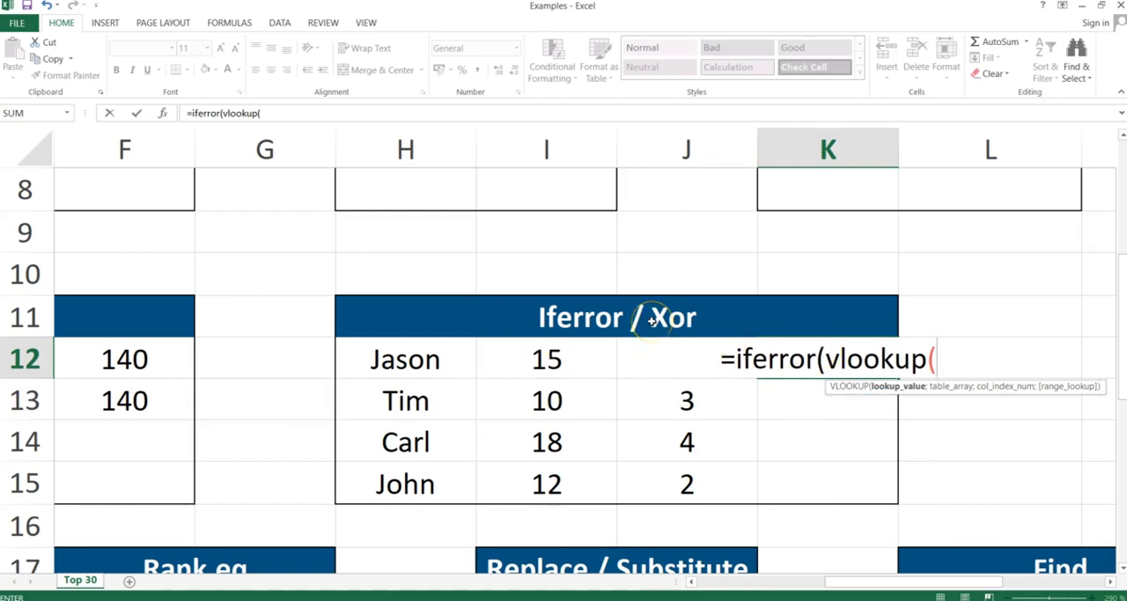
{"action": "type", "text": "\"Bryan"}
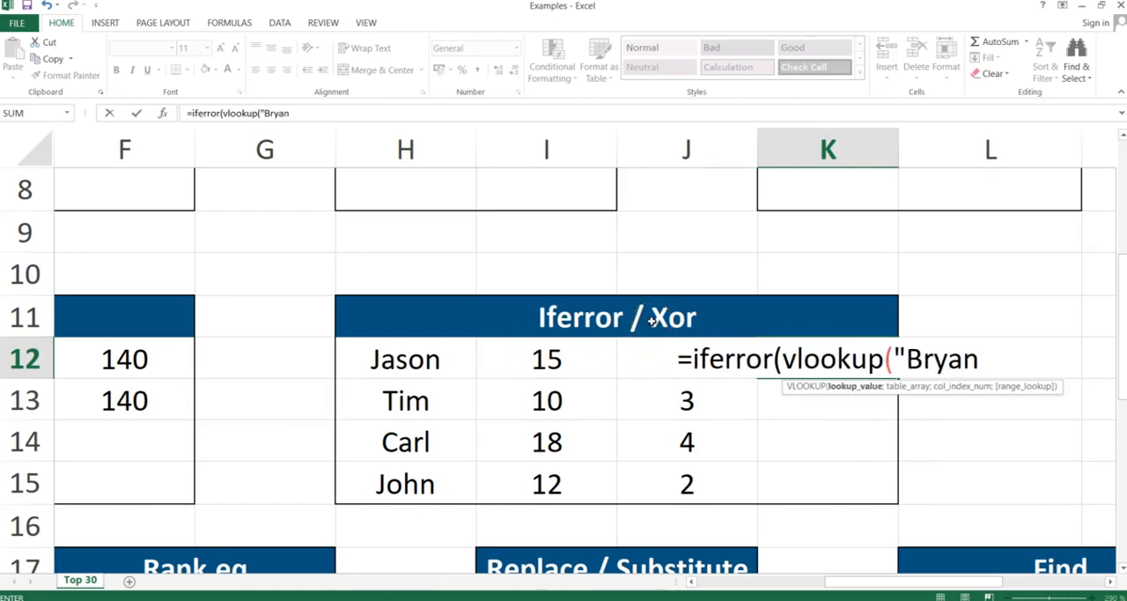
{"action": "type", "text": "\";"}
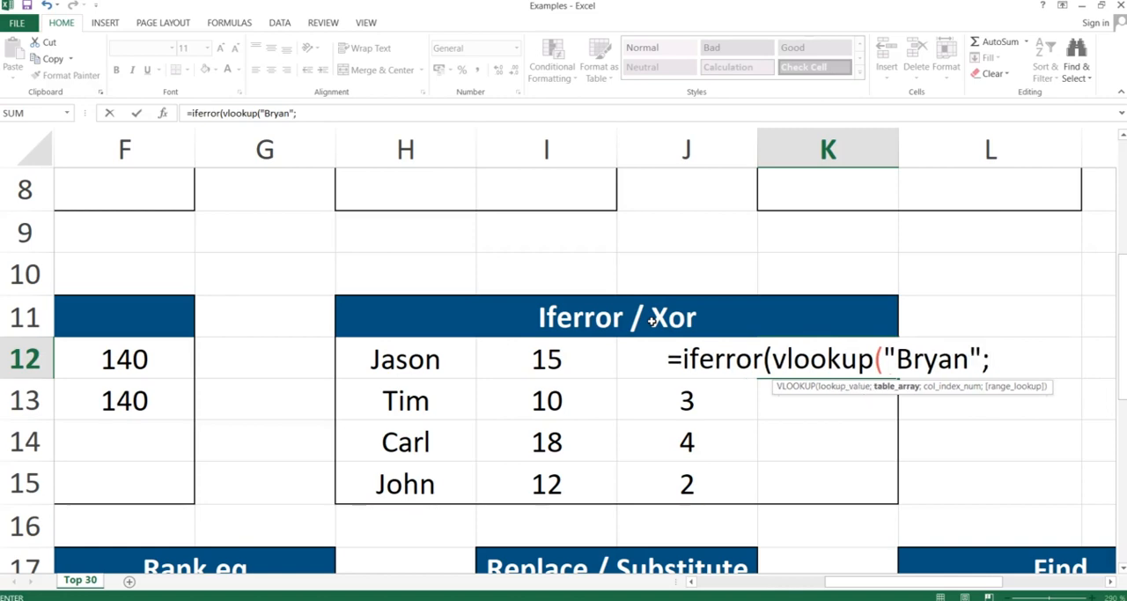
{"action": "left_click", "coordinate": [412, 356]}
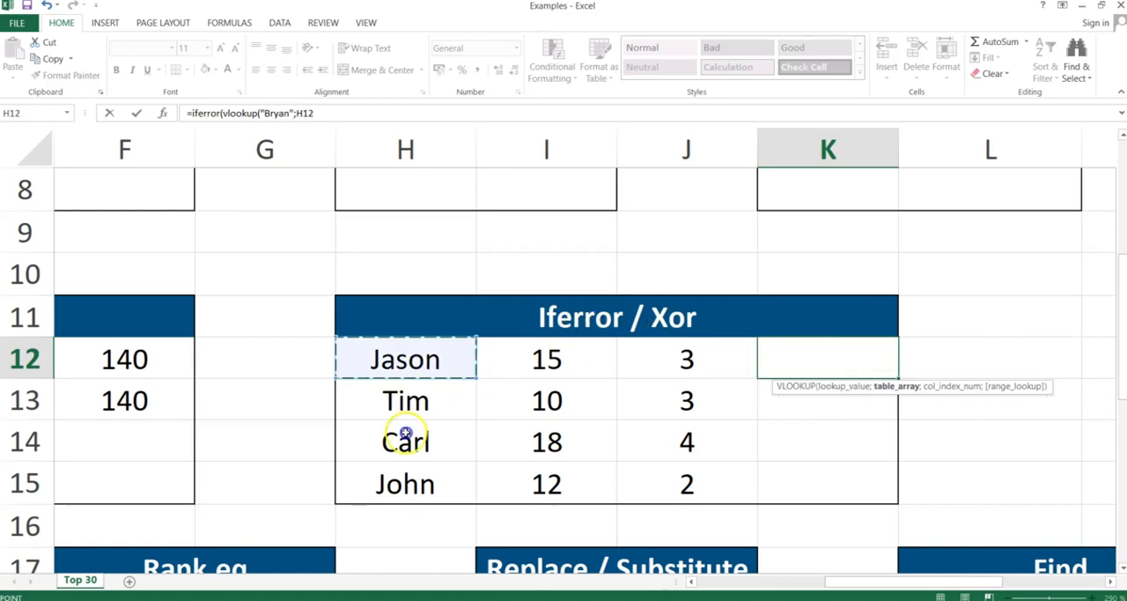
{"action": "left_click_drag", "start_coordinate": [406, 433], "coordinate": [493, 479]}
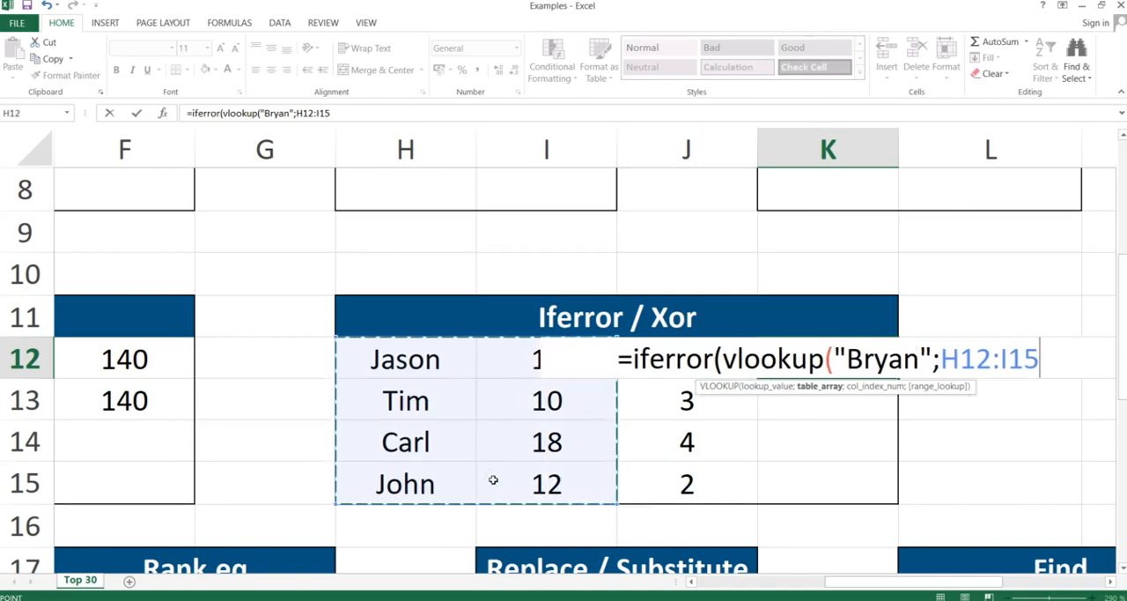
{"action": "type", "text": ";2;false"}
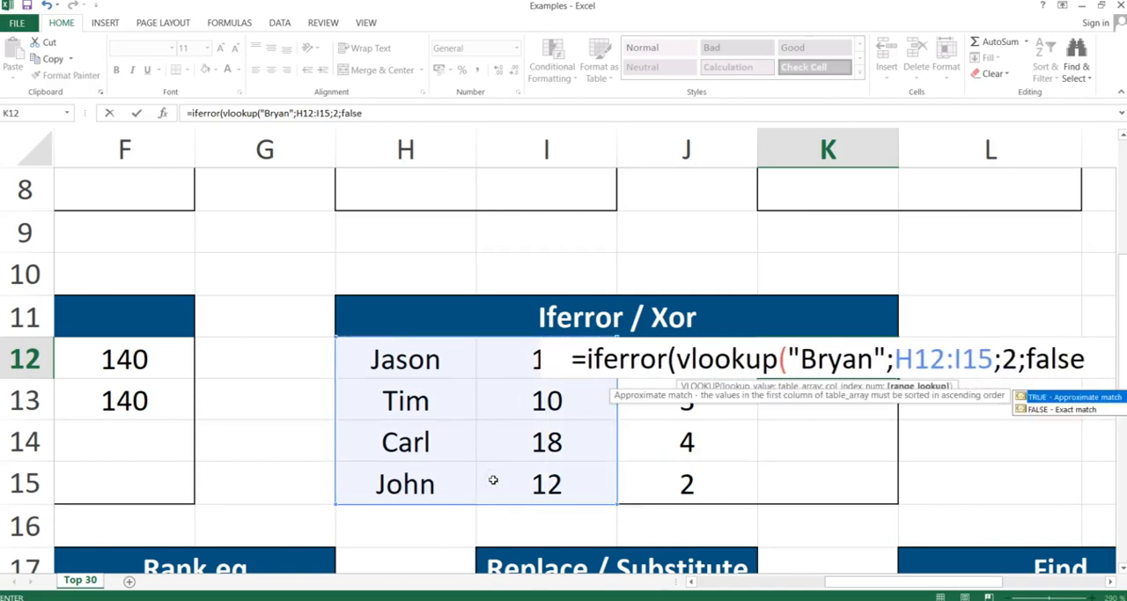
{"action": "type", "text": ")"}
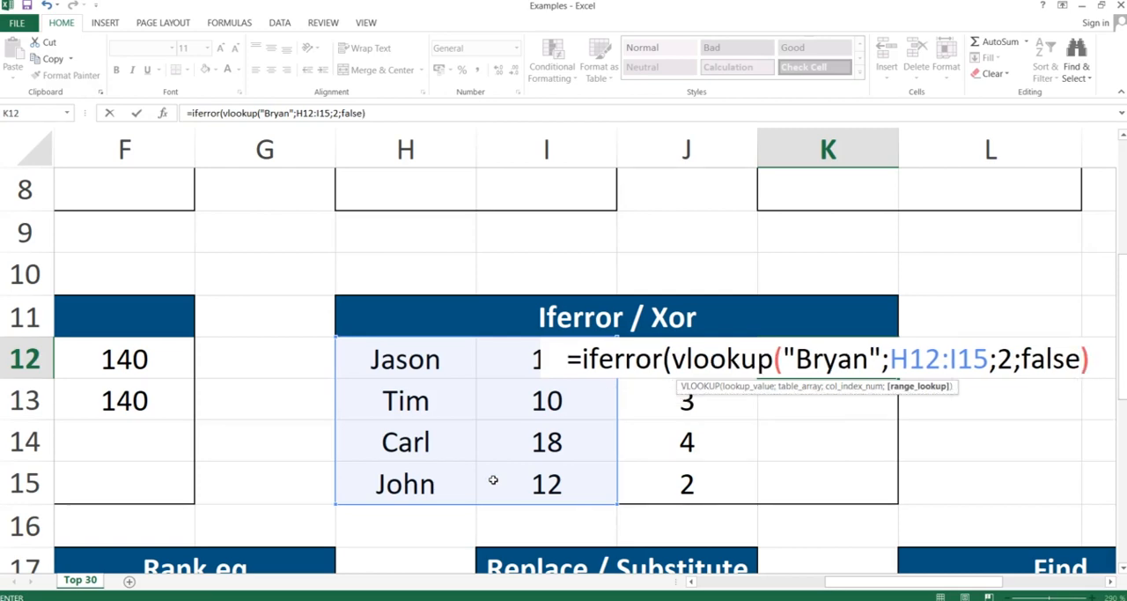
{"action": "type", "text": ";"}
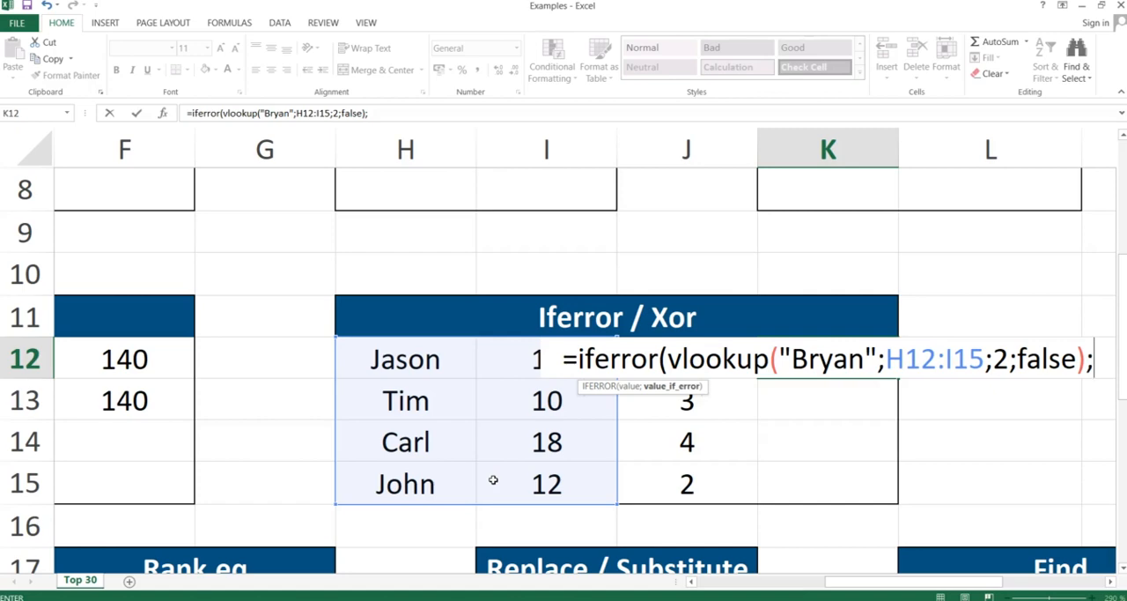
{"action": "type", "text": "\"Not Found"}
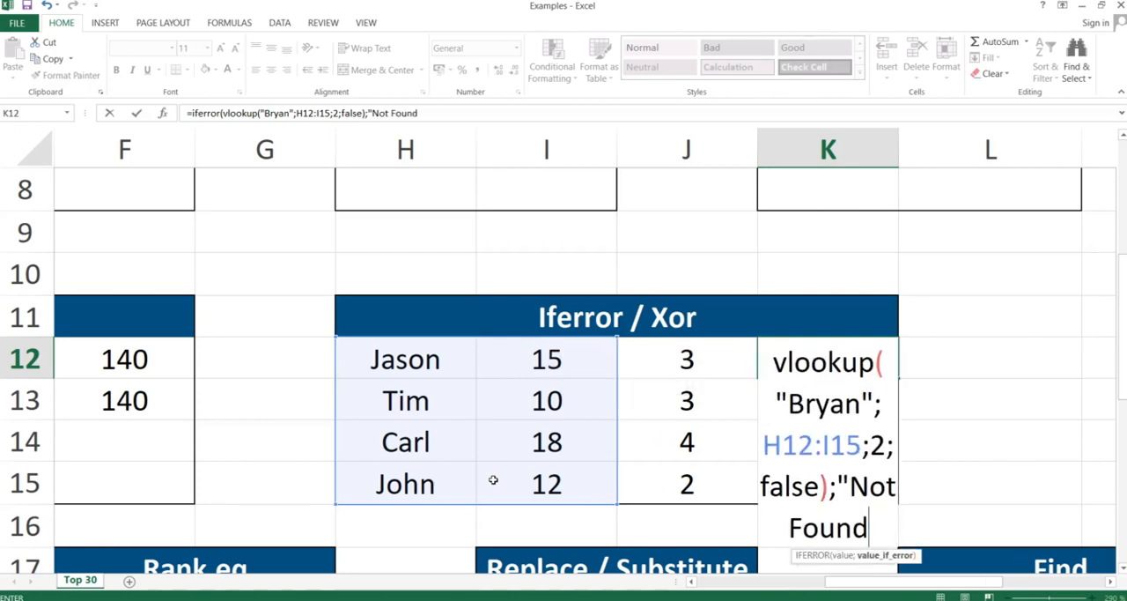
{"action": "type", "text": "\")"}
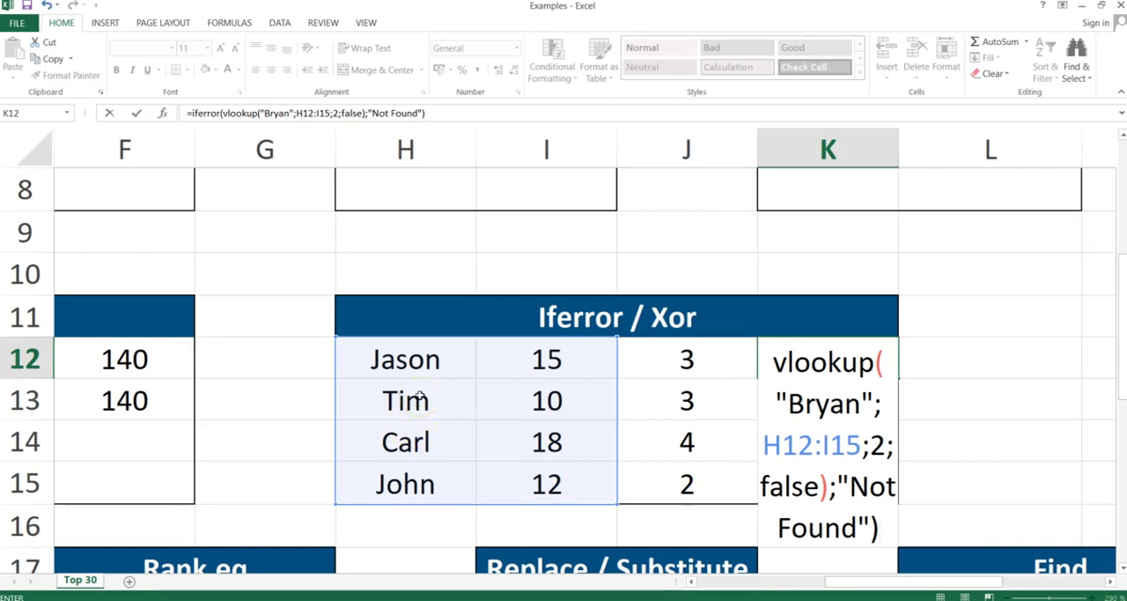
{"action": "key", "text": "Return"}
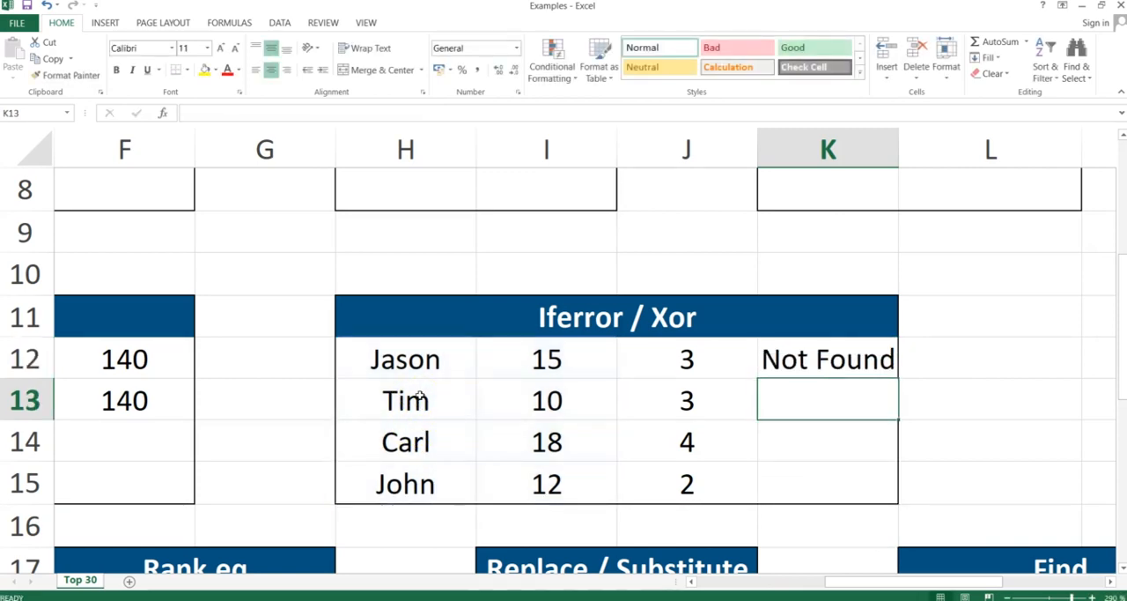
Replace the formula in K12 with =XOR(I12>J12;I13>J13) and reselect the cell.
{"action": "left_click", "coordinate": [820, 360]}
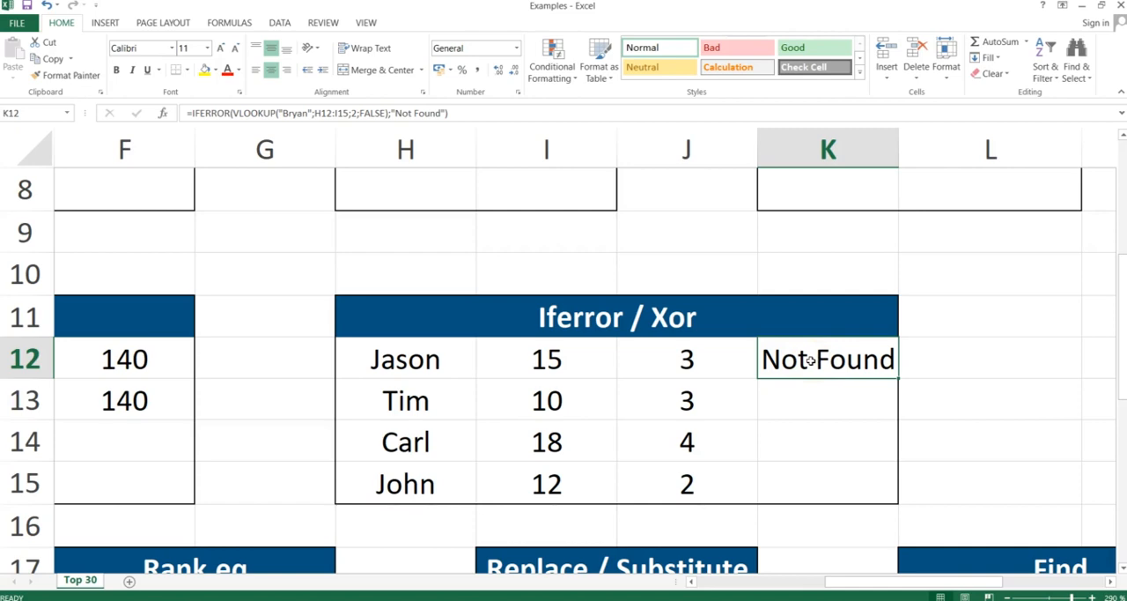
{"action": "type", "text": "=xor"}
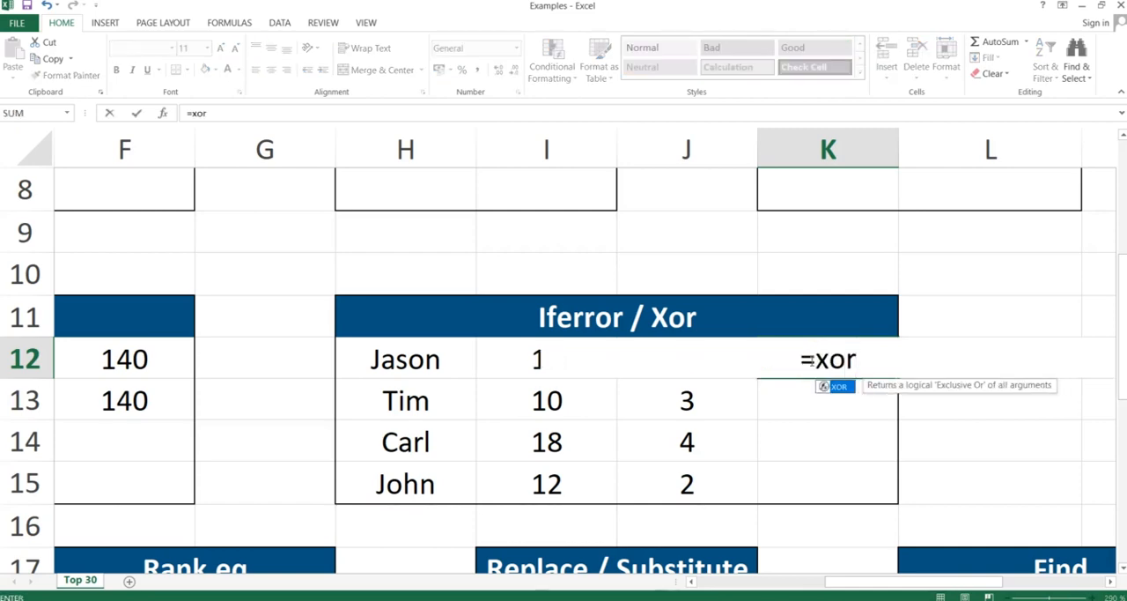
{"action": "type", "text": "("}
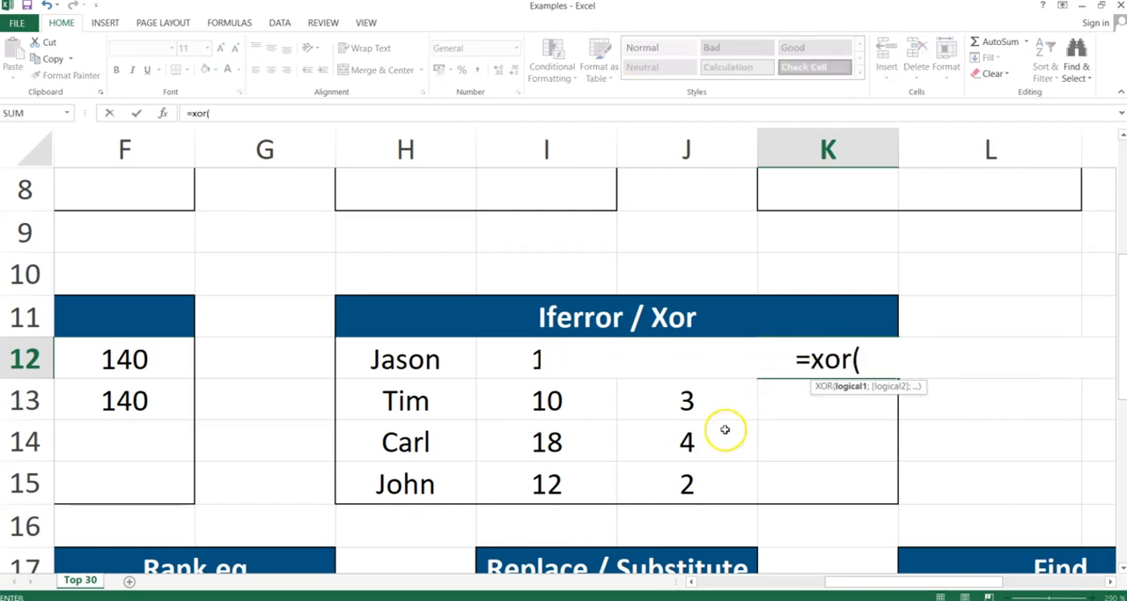
{"action": "left_click", "coordinate": [517, 361]}
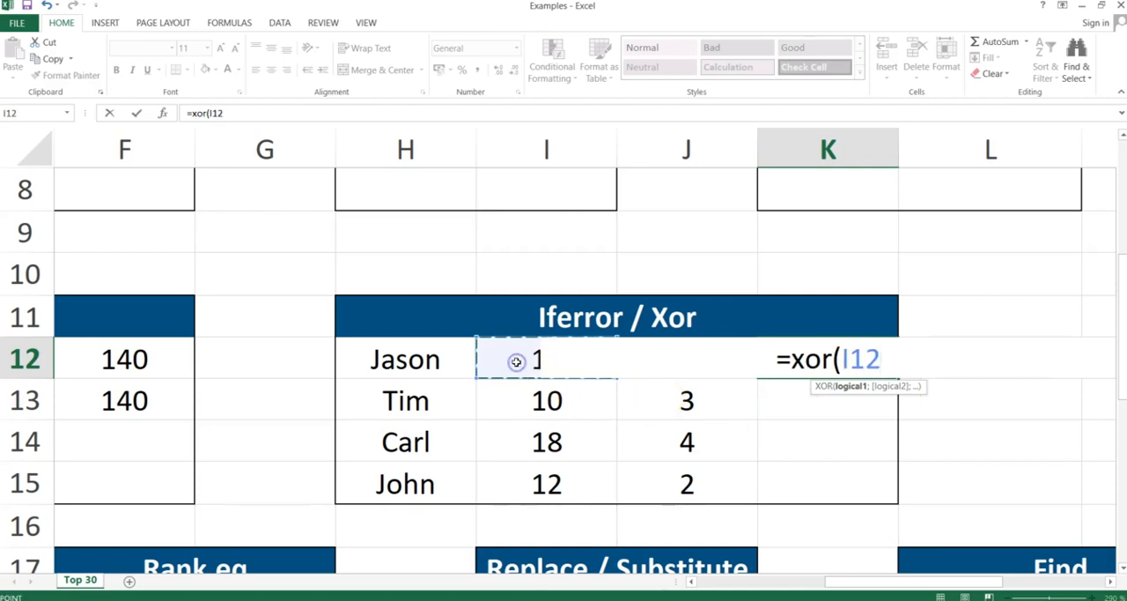
{"action": "type", "text": ">"}
{"action": "key", "text": "Left"}
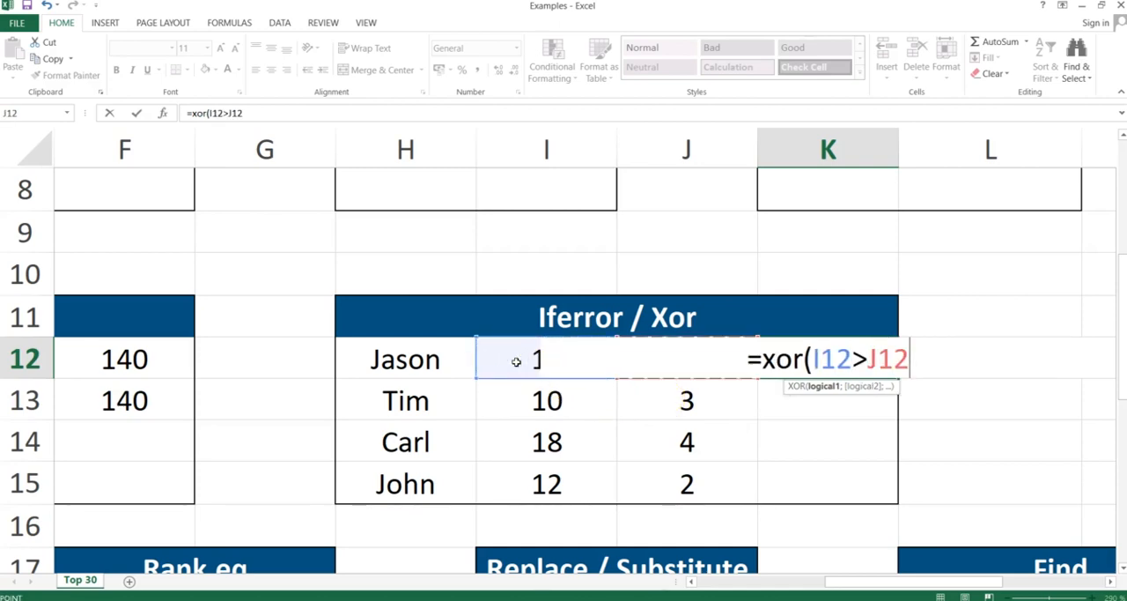
{"action": "key", "text": "Right"}
{"action": "key", "text": "Left"}
{"action": "type", "text": ";"}
{"action": "left_click", "coordinate": [518, 402]}
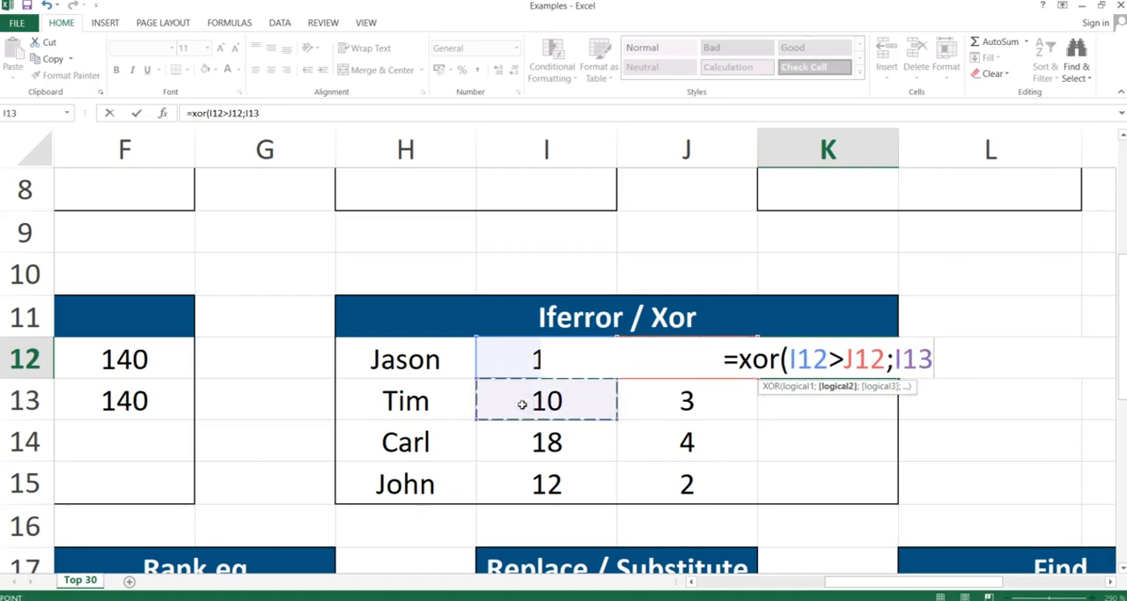
{"action": "type", "text": ">"}
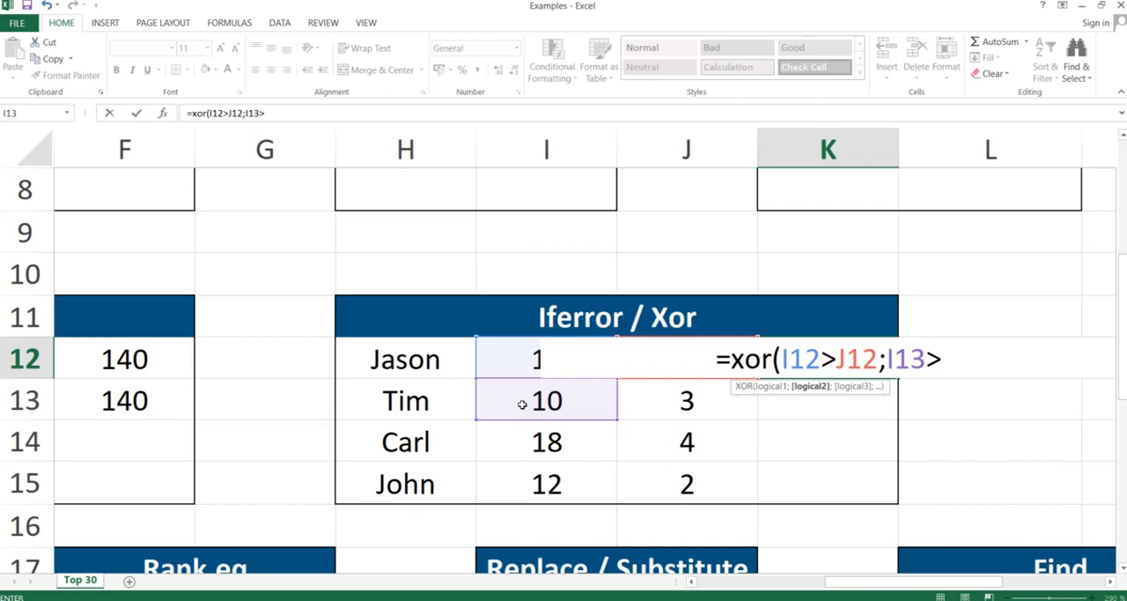
{"action": "left_click", "coordinate": [680, 397]}
{"action": "type", "text": ")"}
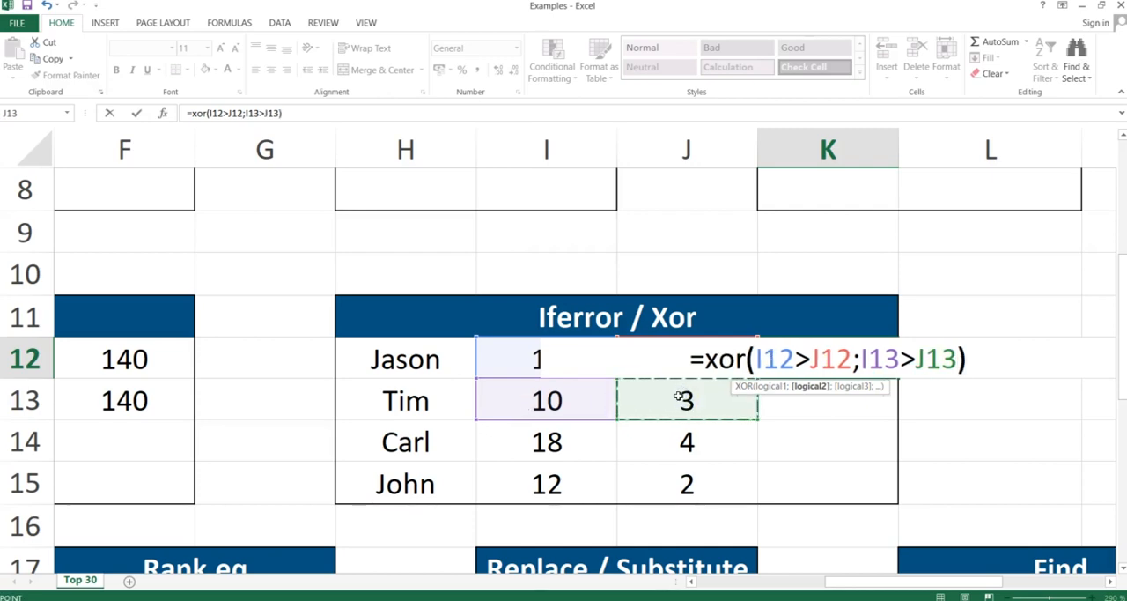
{"action": "key", "text": "Return"}
{"action": "key", "text": "Up"}
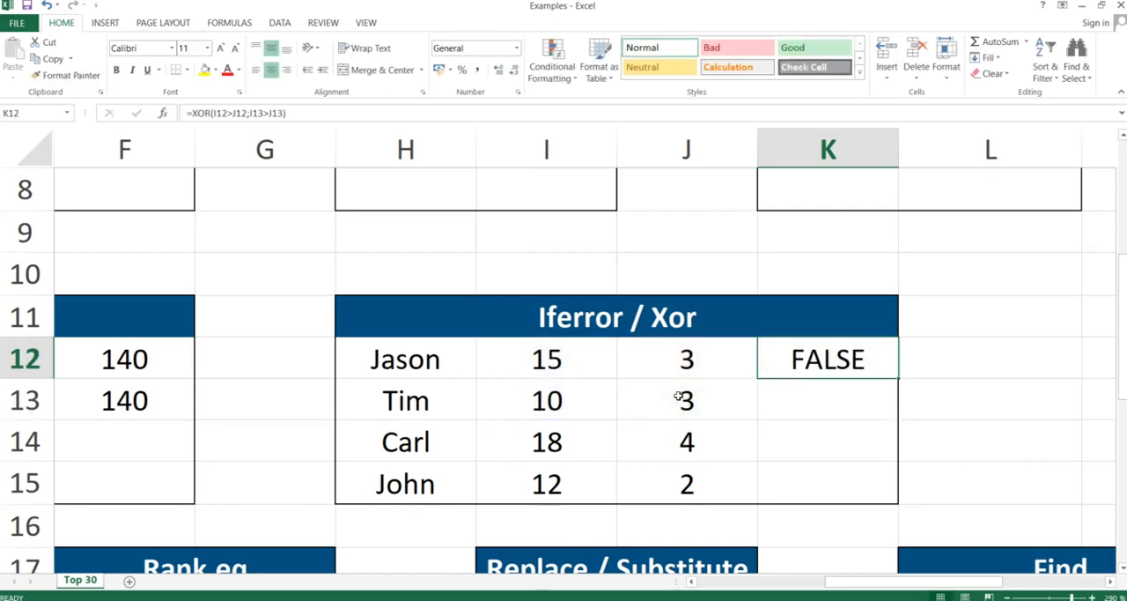
Review the compared values in I12:J13 and change the first condition of the XOR formula in K12 to I12<J12.
{"action": "left_click", "coordinate": [570, 356]}
{"action": "left_click_drag", "start_coordinate": [571, 355], "coordinate": [702, 393]}
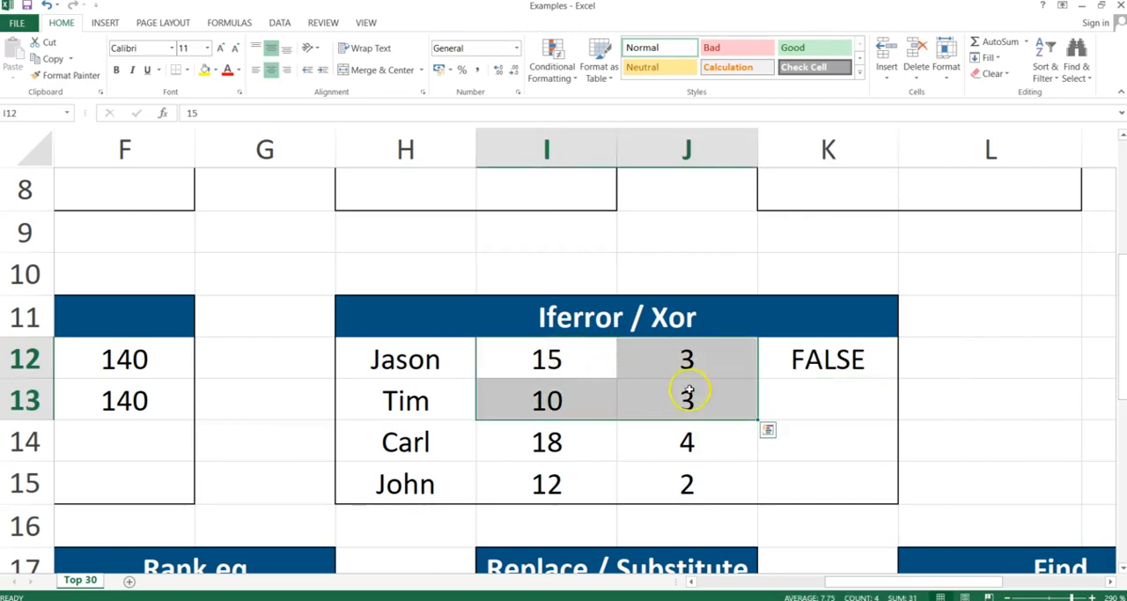
{"action": "double_click", "coordinate": [809, 365]}
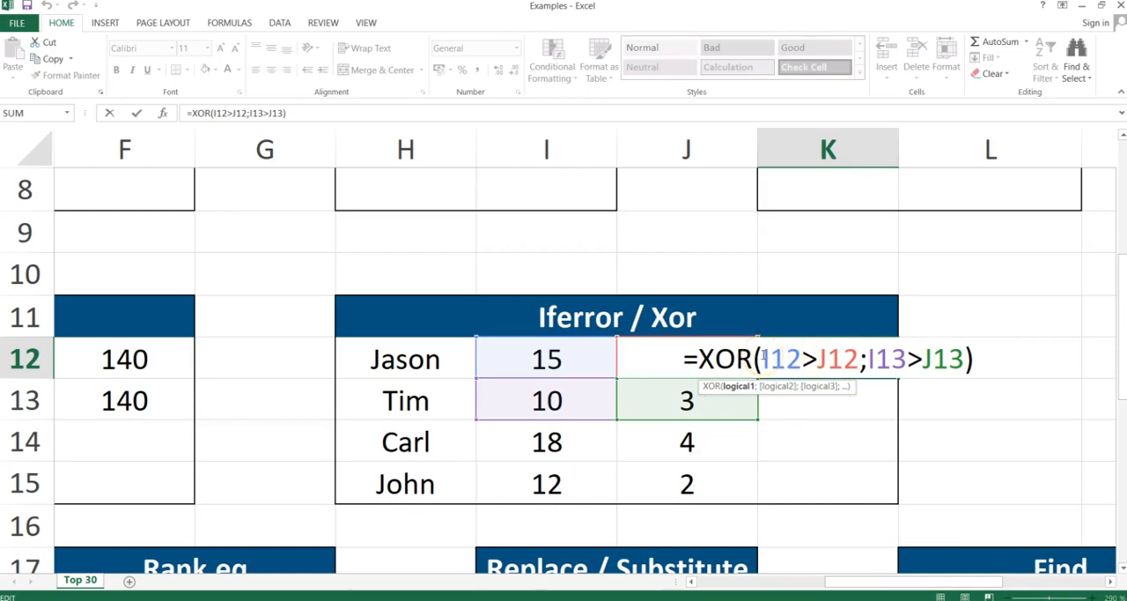
{"action": "left_click", "coordinate": [798, 357]}
{"action": "key", "text": "Return"}
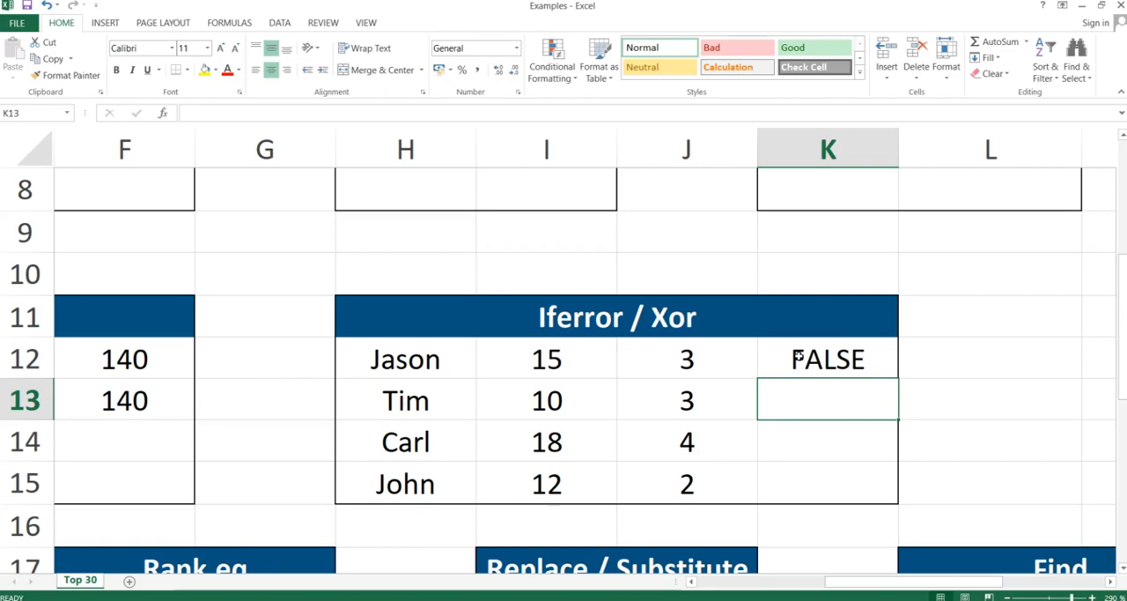
{"action": "left_click", "coordinate": [797, 357]}
{"action": "double_click", "coordinate": [797, 357]}
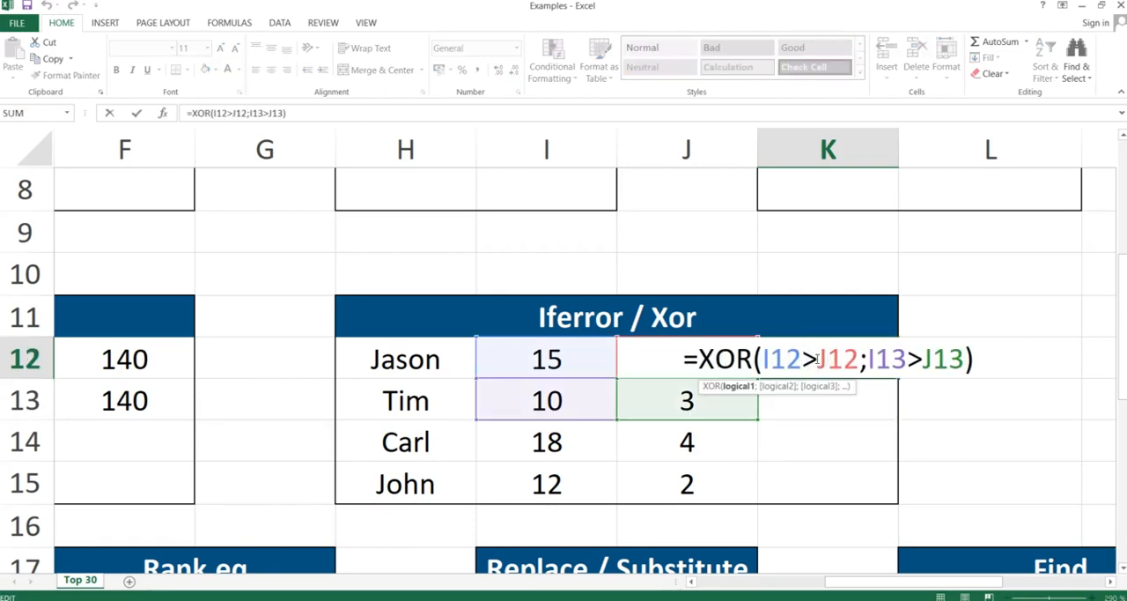
{"action": "key", "text": "BackSpace"}
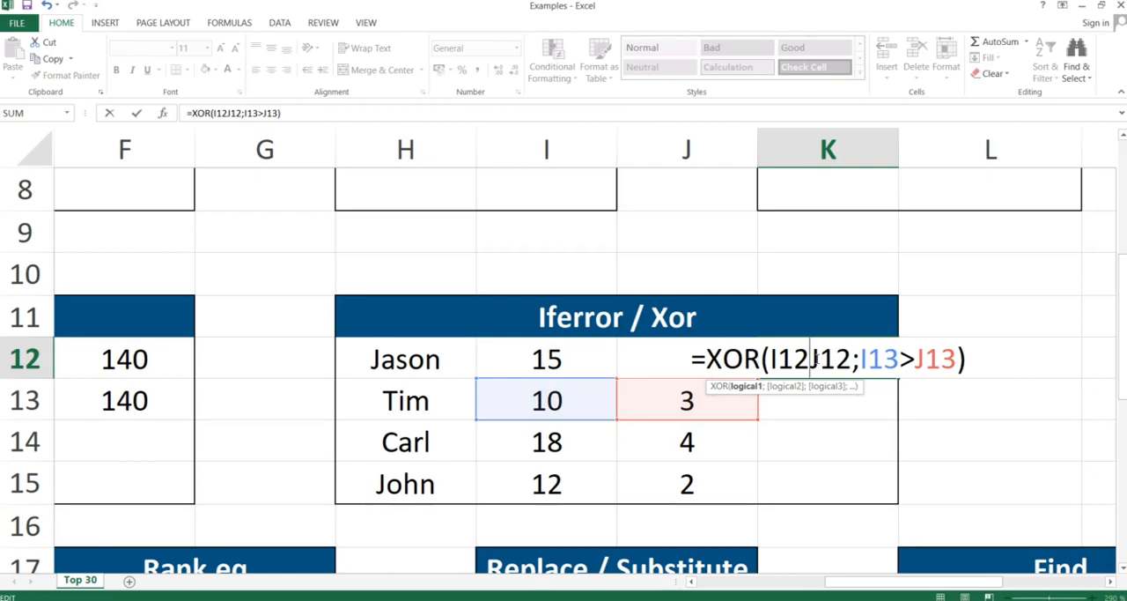
{"action": "type", "text": "<"}
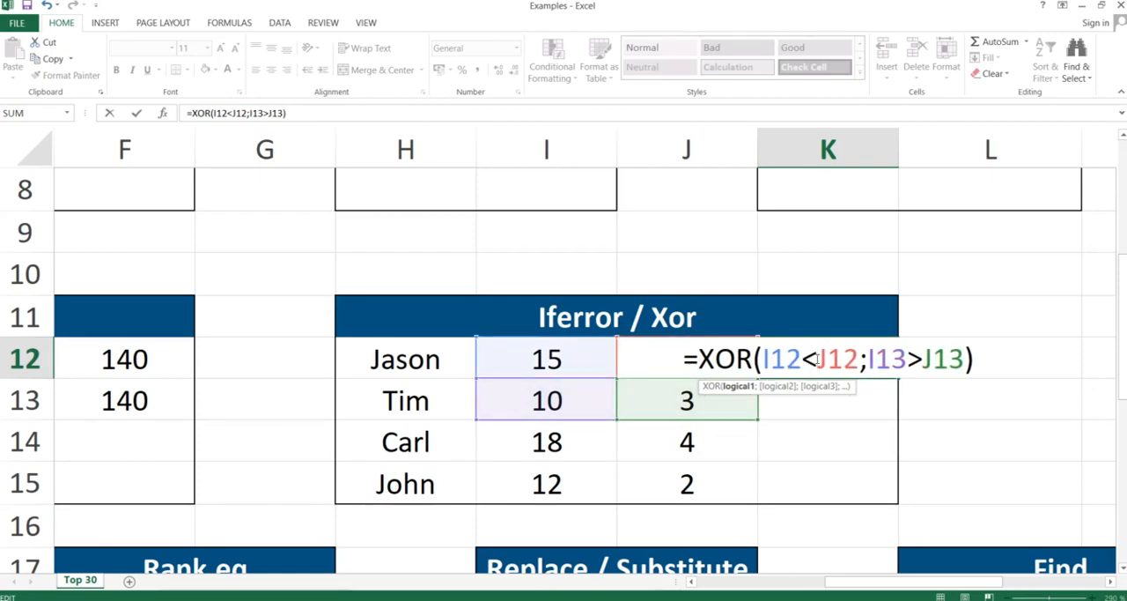
{"action": "key", "text": "Return"}
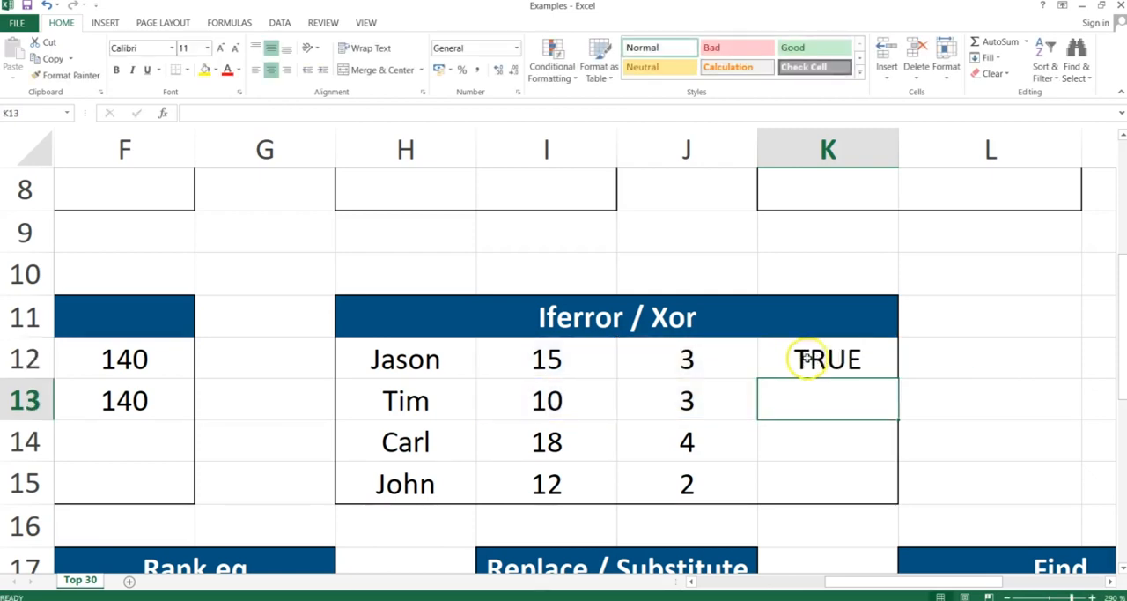
Review the compared values in I12:J13 and add I14>J14 as a third condition to the XOR formula in K12.
{"action": "left_click", "coordinate": [705, 359]}
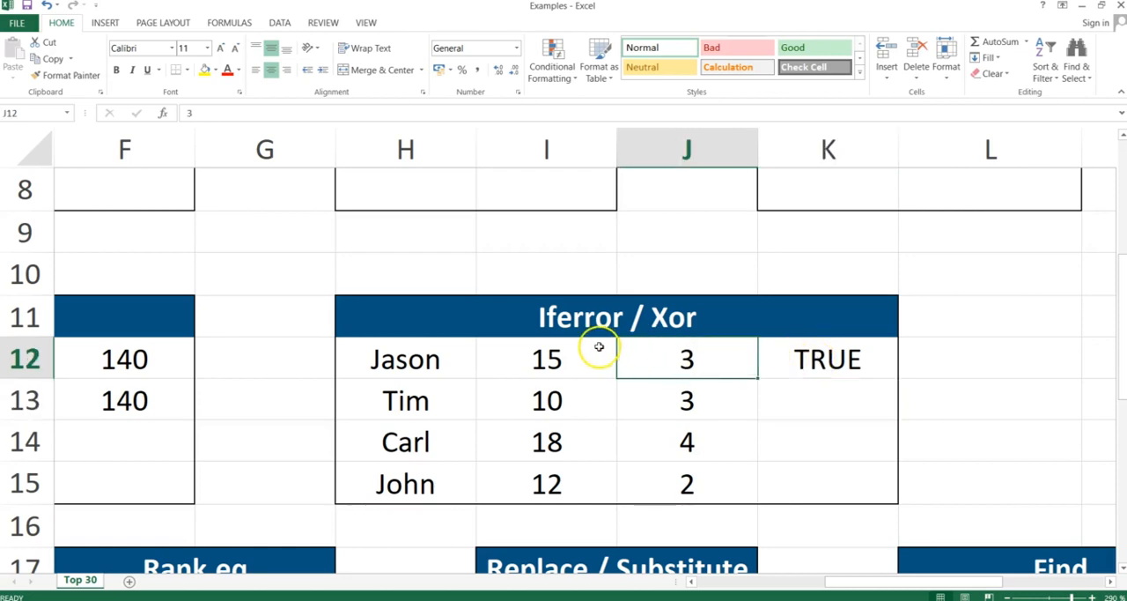
{"action": "left_click", "coordinate": [573, 357]}
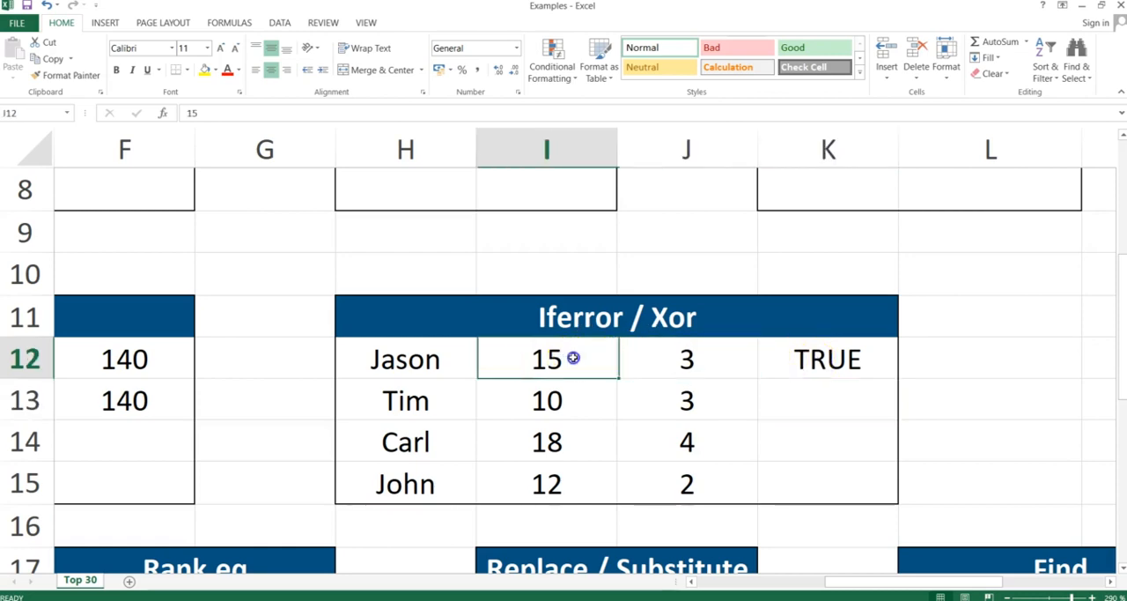
{"action": "left_click", "coordinate": [579, 399]}
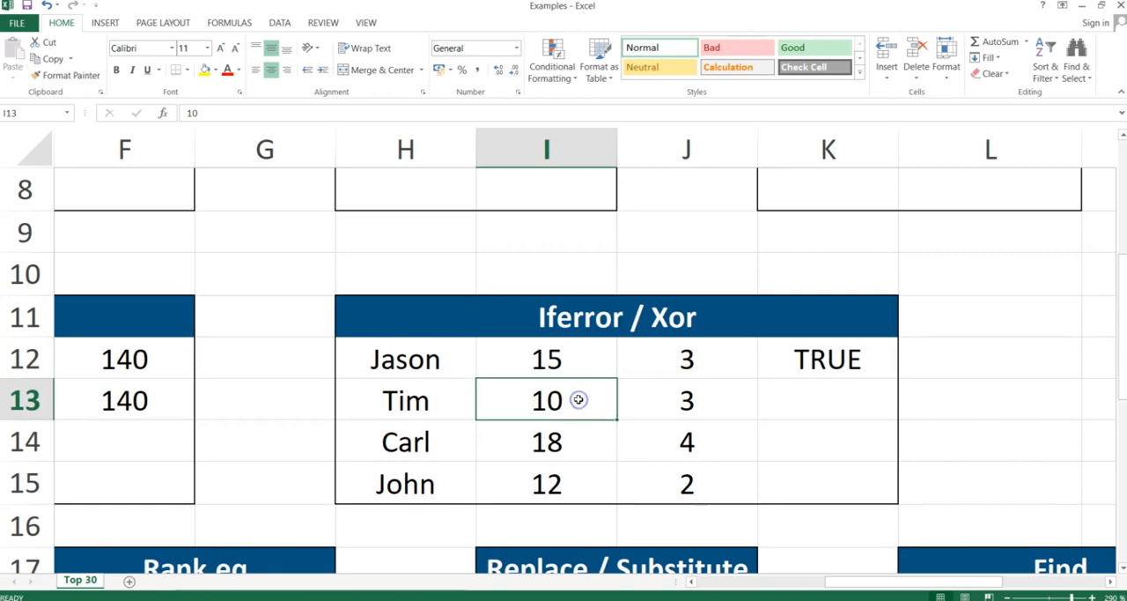
{"action": "left_click", "coordinate": [677, 411]}
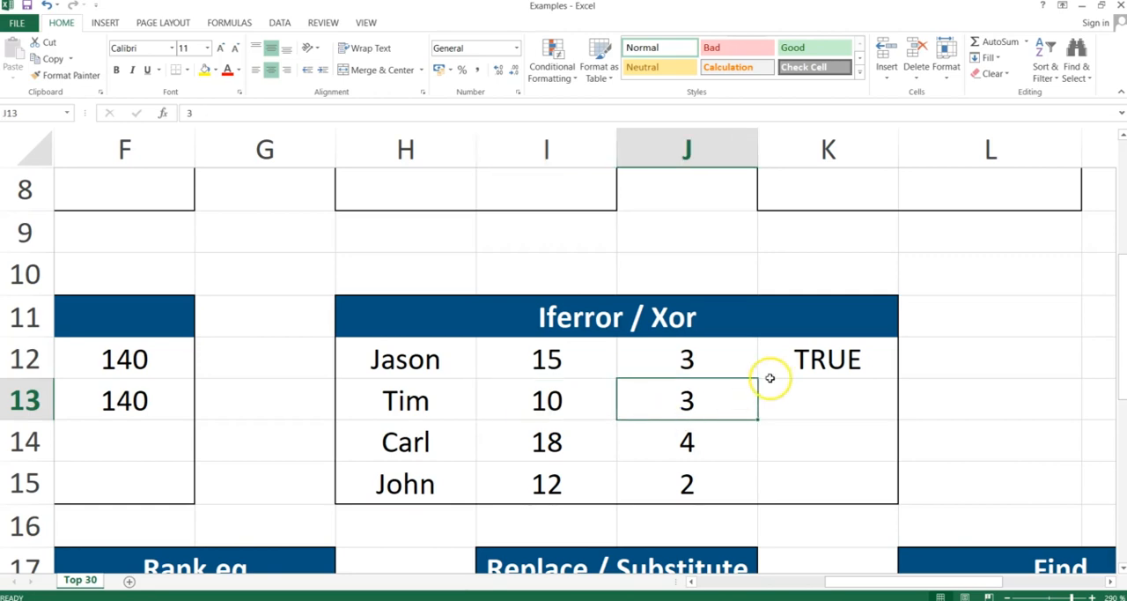
{"action": "double_click", "coordinate": [825, 358]}
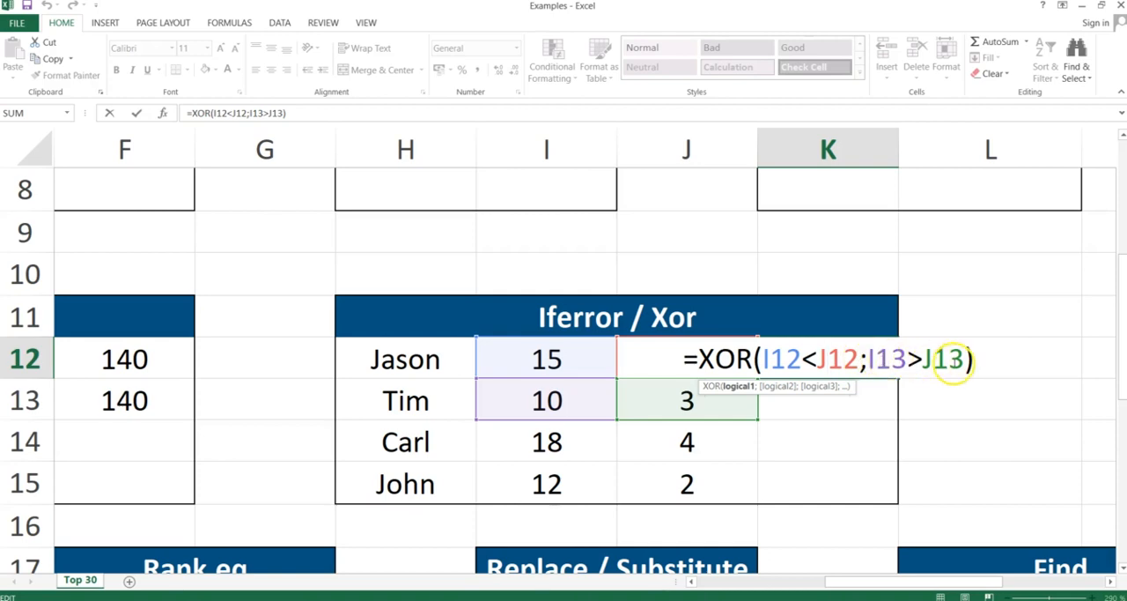
{"action": "left_click", "coordinate": [963, 359]}
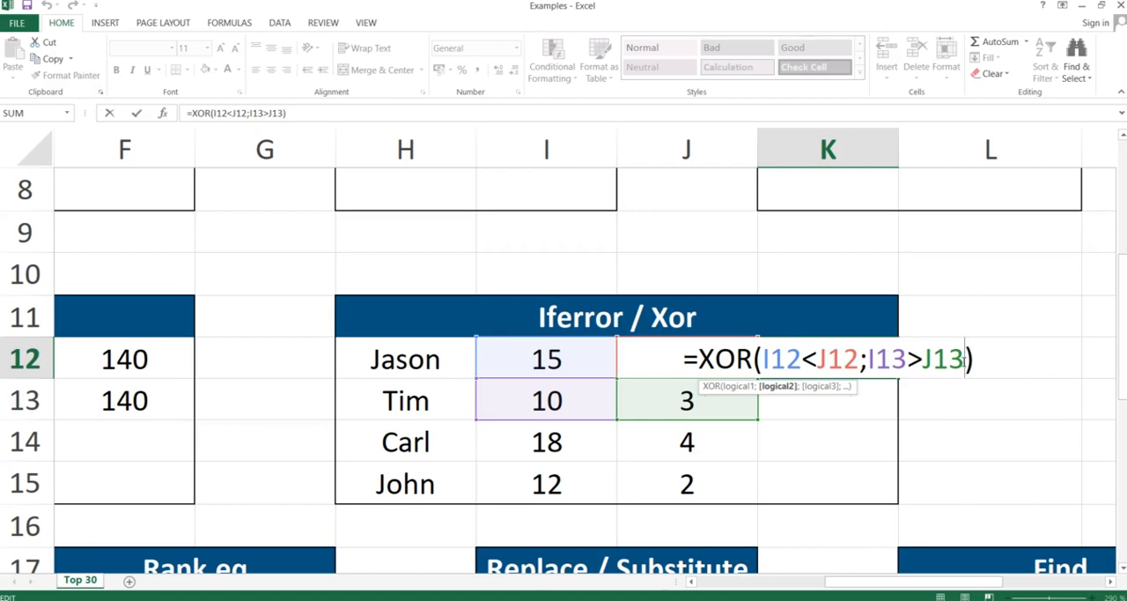
{"action": "type", "text": ";"}
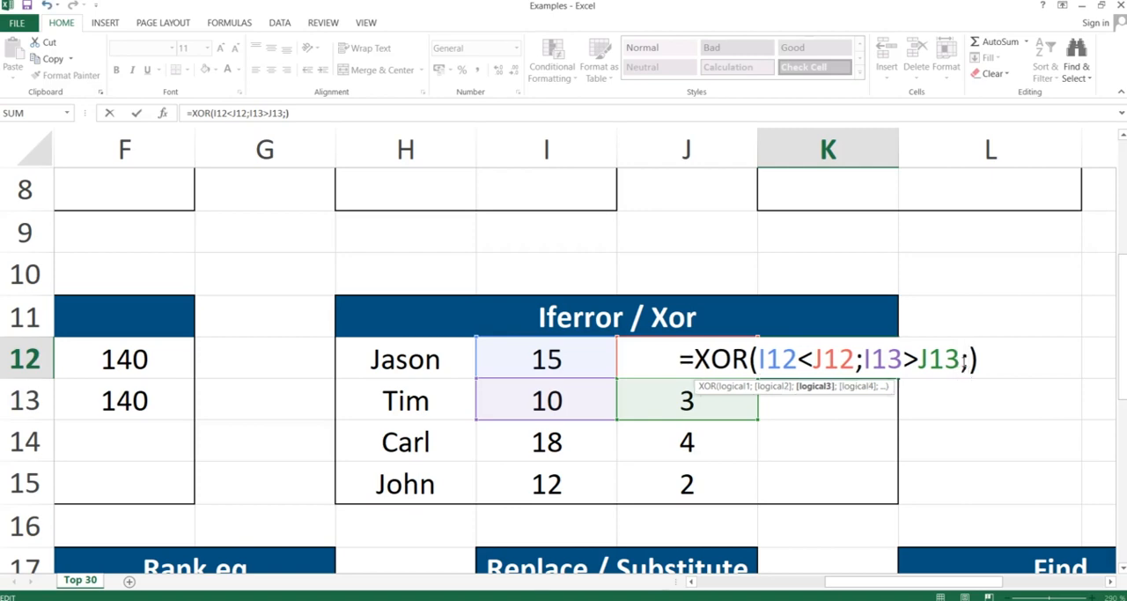
{"action": "left_click", "coordinate": [557, 440]}
{"action": "type", "text": ">"}
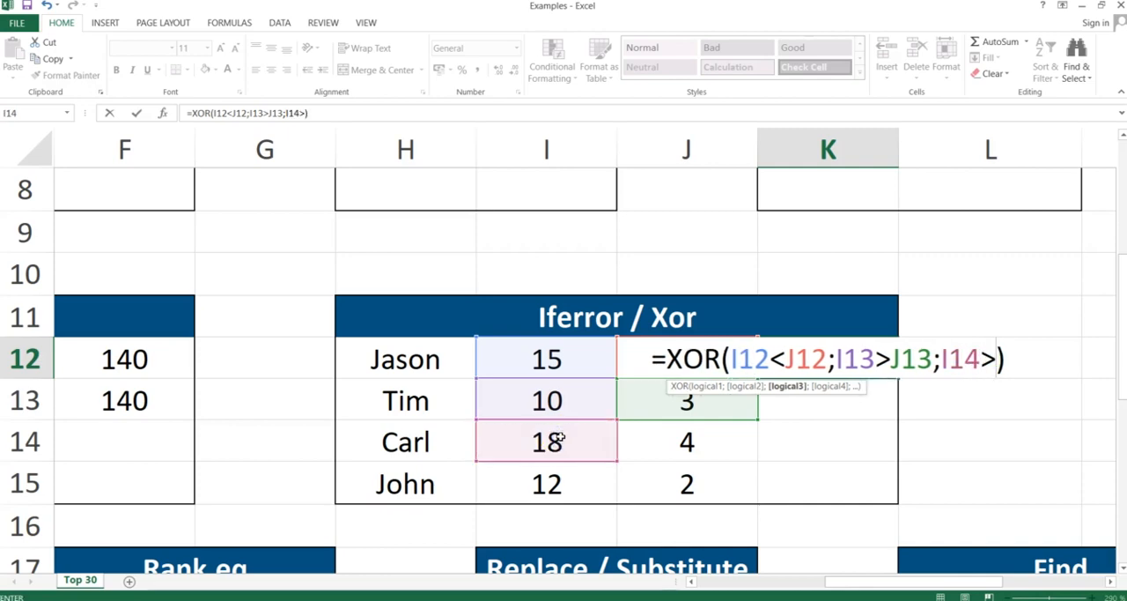
{"action": "left_click", "coordinate": [658, 451]}
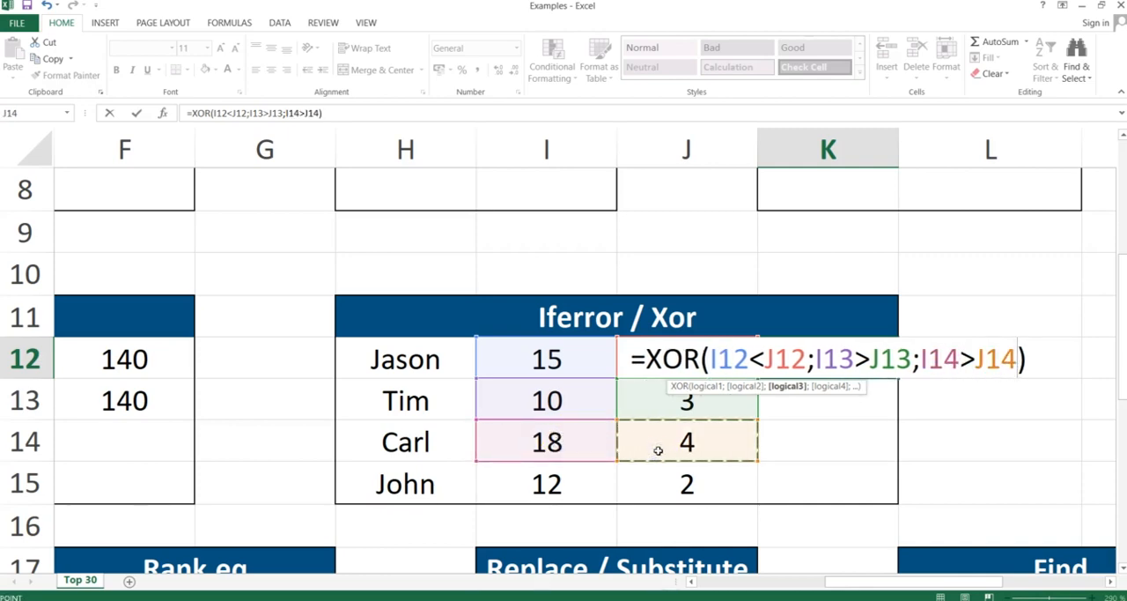
{"action": "type", "text": ")"}
{"action": "key", "text": "Return"}
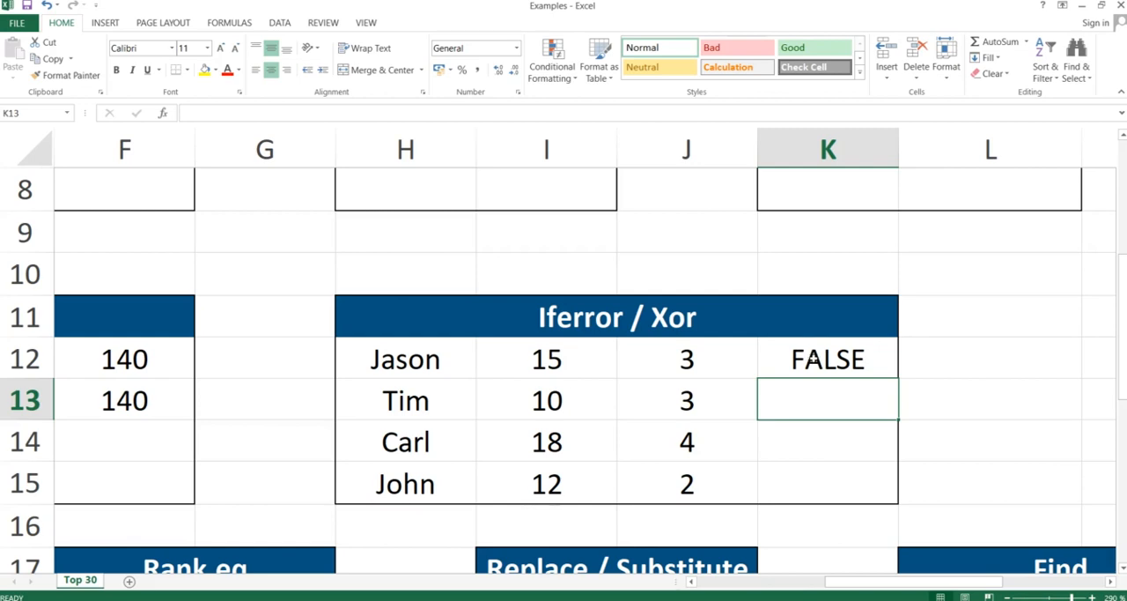
Add I15>J15 as a fourth condition to the XOR formula in K12 and reselect the cell.
{"action": "double_click", "coordinate": [818, 359]}
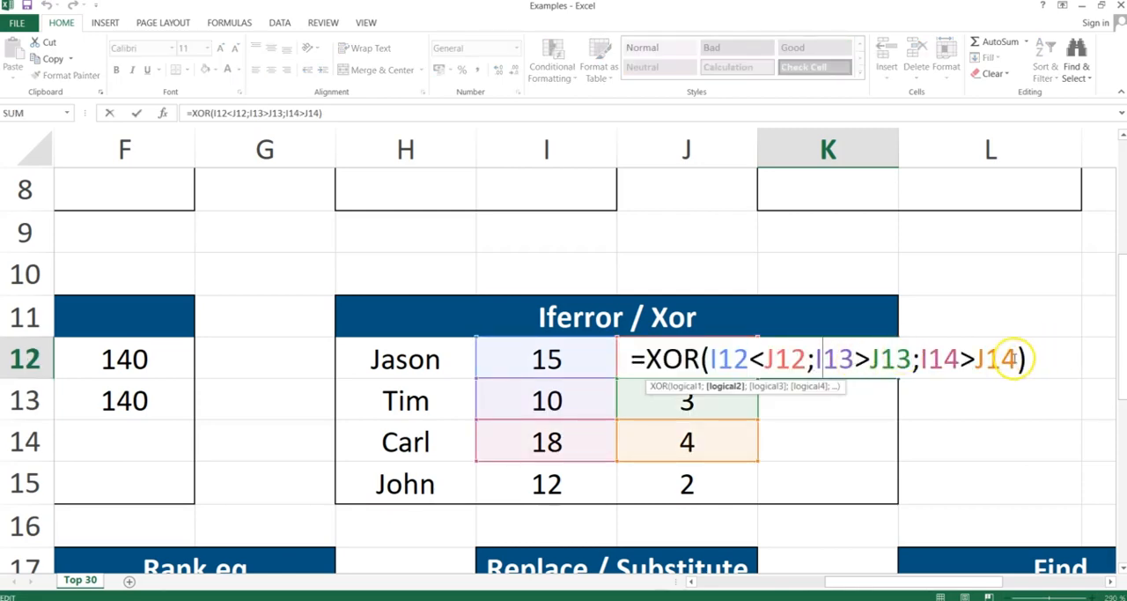
{"action": "left_click", "coordinate": [1015, 357]}
{"action": "type", "text": ";"}
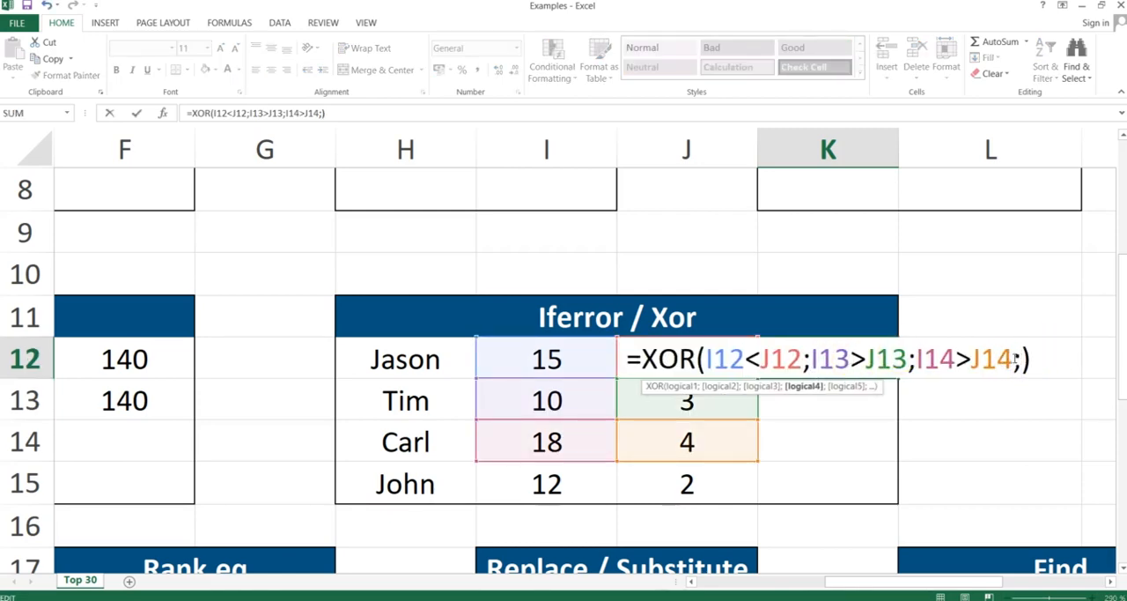
{"action": "left_click", "coordinate": [564, 484]}
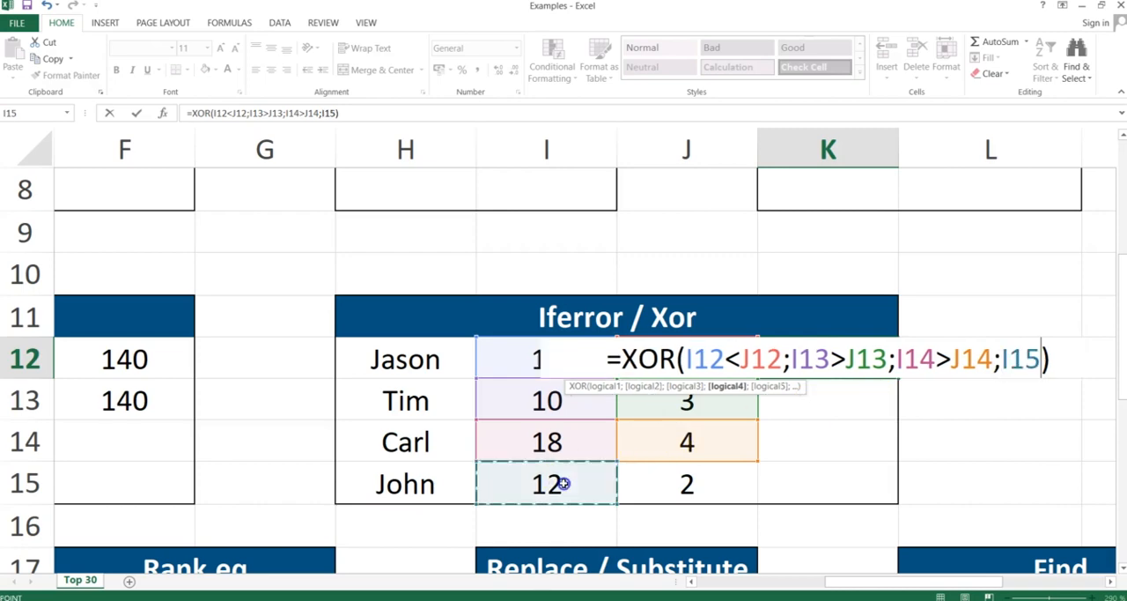
{"action": "type", "text": ">"}
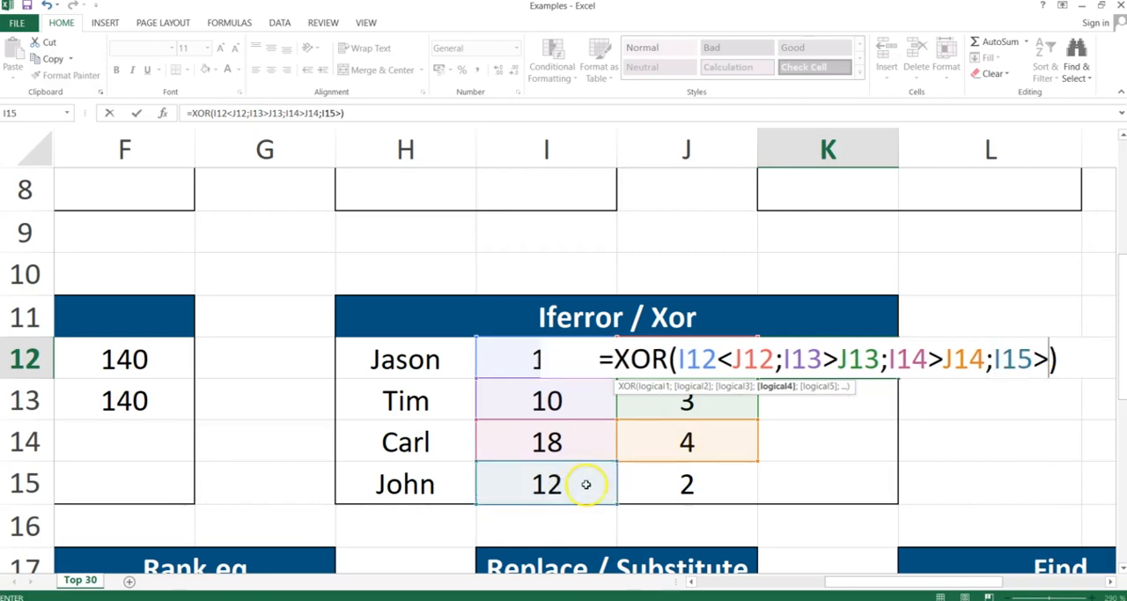
{"action": "left_click", "coordinate": [649, 473]}
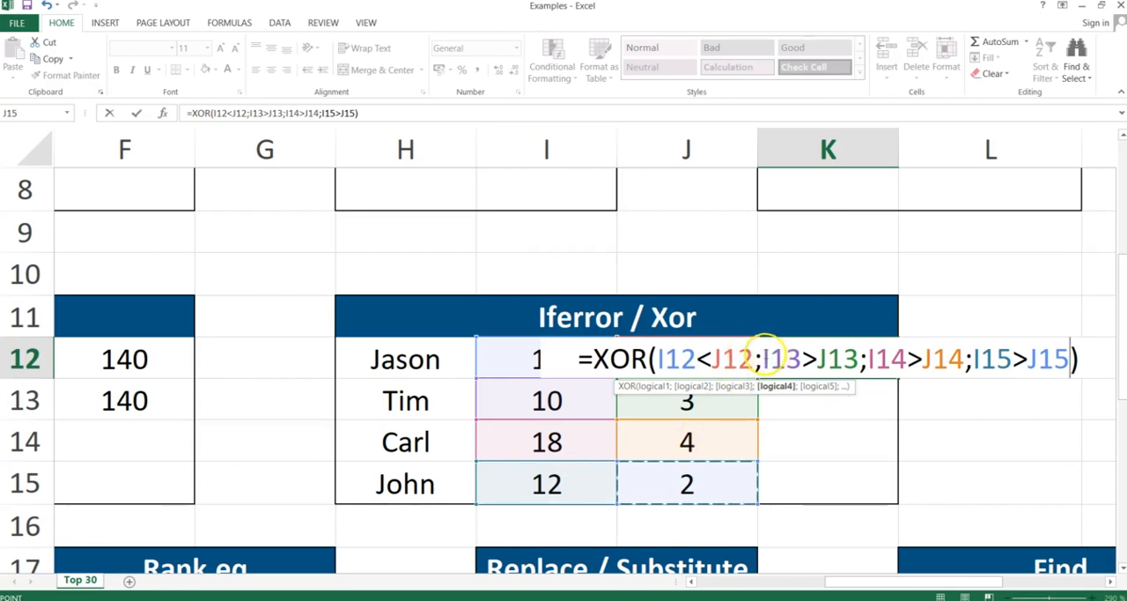
{"action": "left_click_drag", "start_coordinate": [763, 358], "coordinate": [1064, 361]}
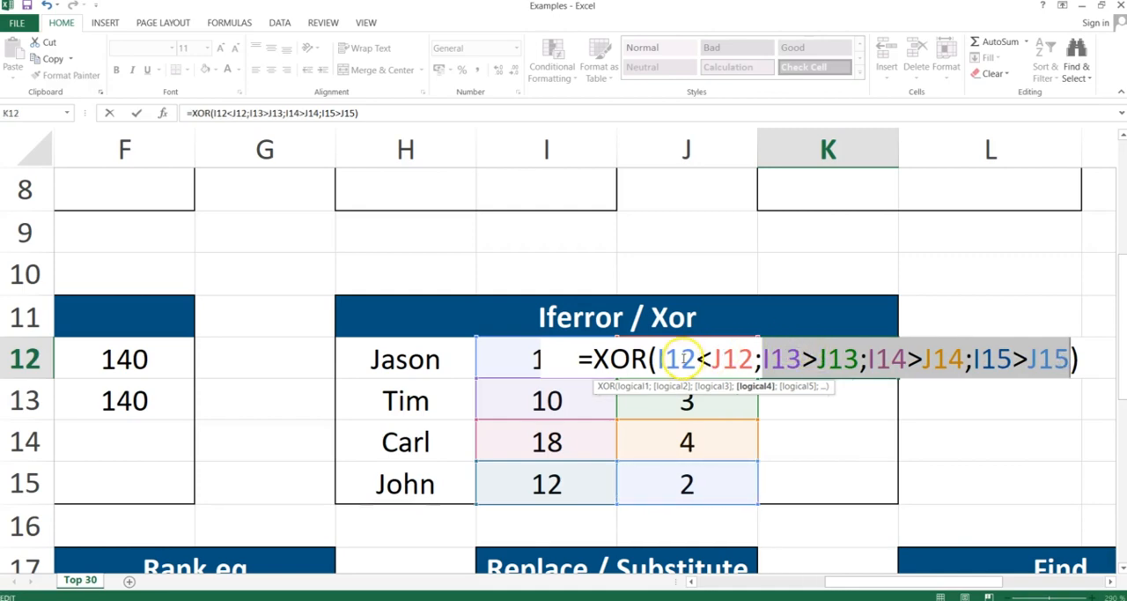
{"action": "key", "text": "Return"}
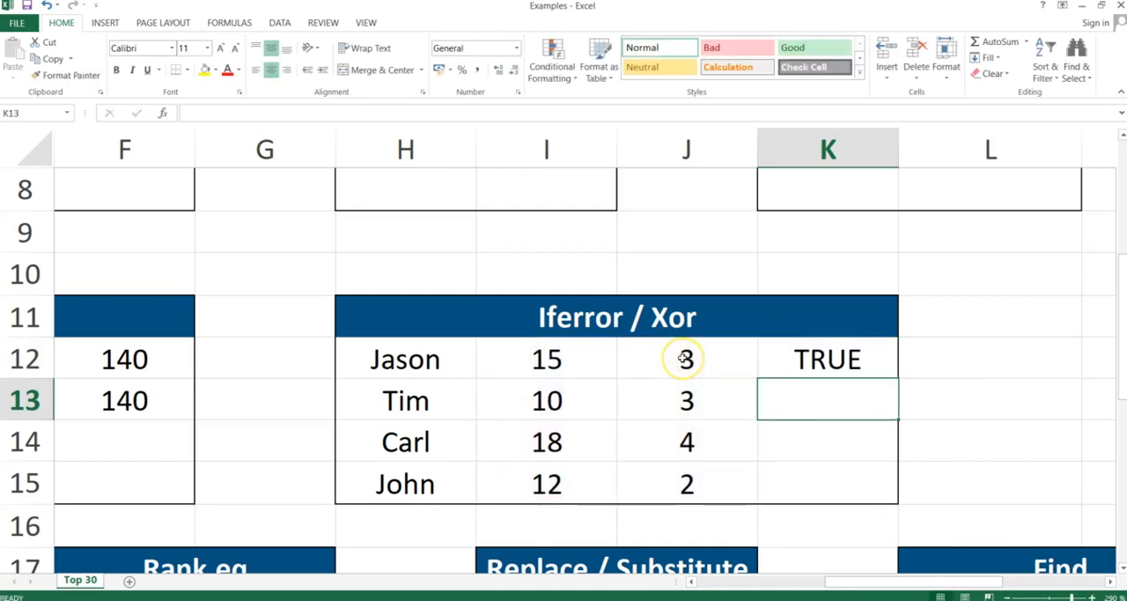
{"action": "left_click", "coordinate": [812, 358]}
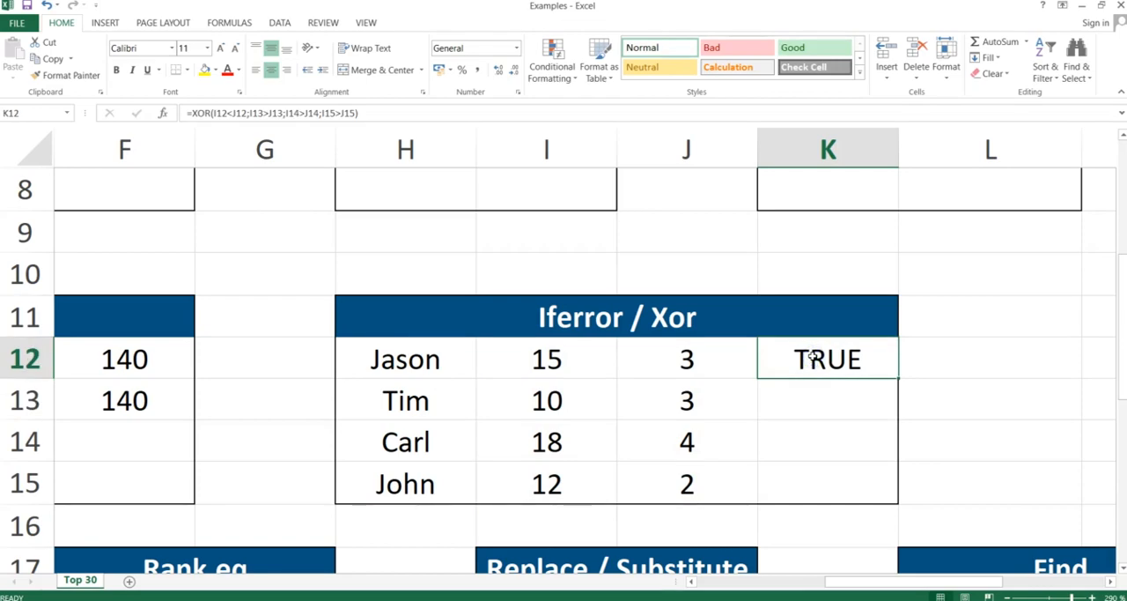
Switch to the PowerPoint slide show, advance to the Large & Small slide, and return to the Excel workbook.
{"action": "key", "text": "alt+Tab"}
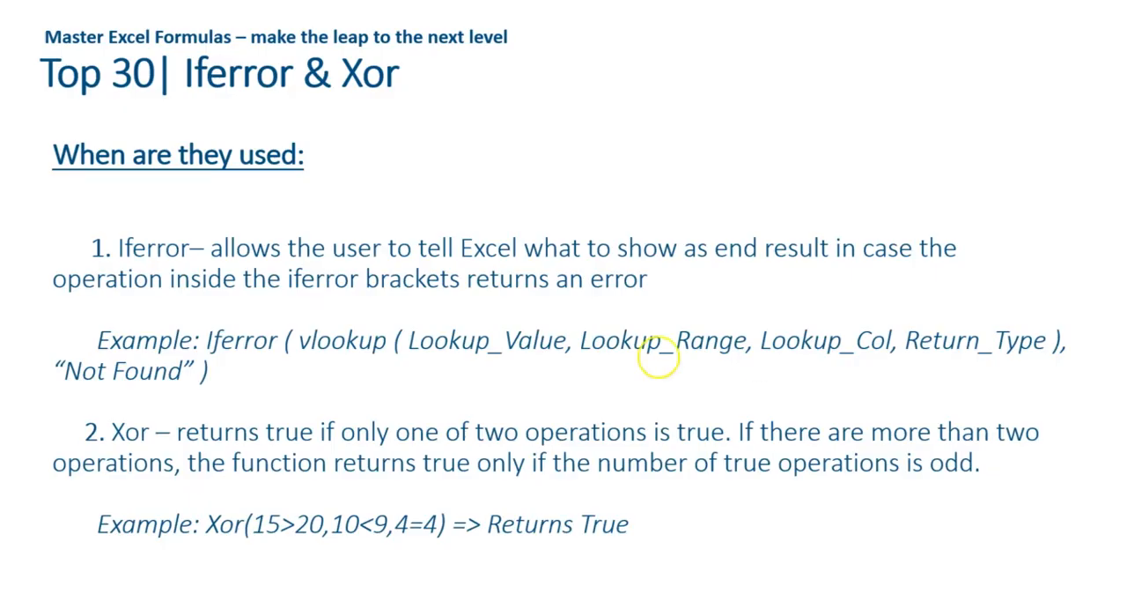
{"action": "left_click", "coordinate": [121, 493]}
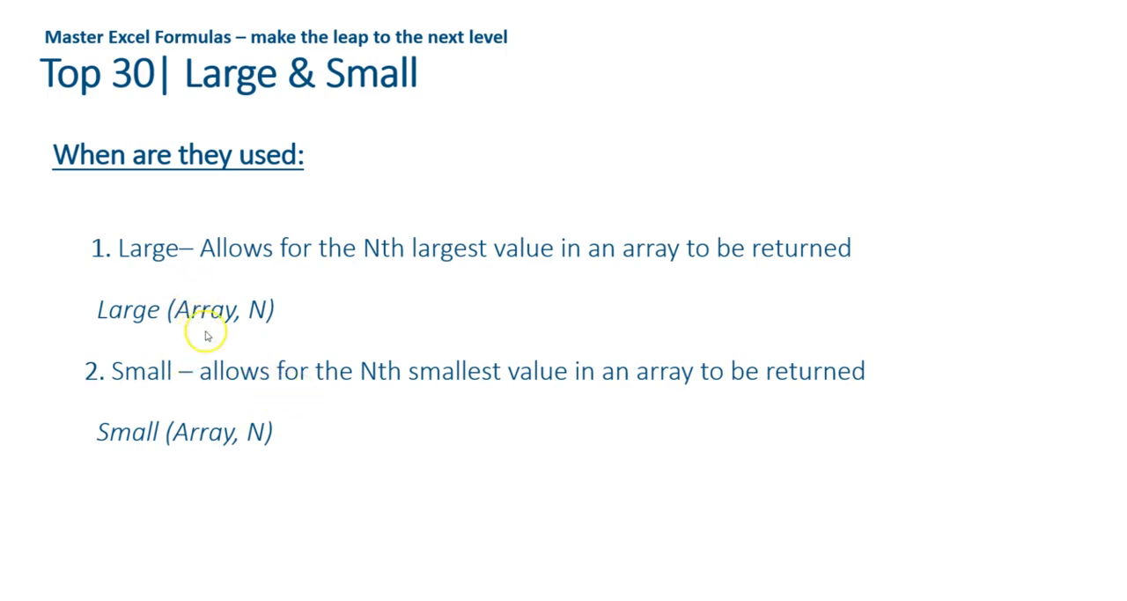
{"action": "key", "text": "alt+Tab"}
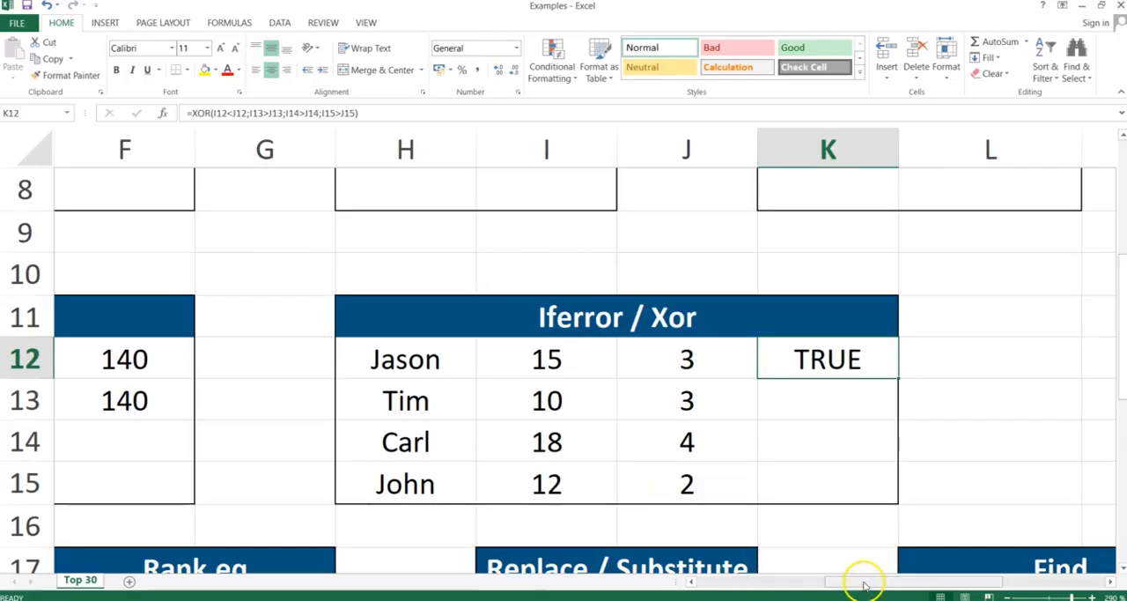
Clear the existing content of D22 below the "Small, 2nd" label in the Large/Small table.
{"action": "left_click_drag", "start_coordinate": [863, 583], "coordinate": [692, 586]}
{"action": "left_click_drag", "start_coordinate": [1119, 320], "coordinate": [1119, 444]}
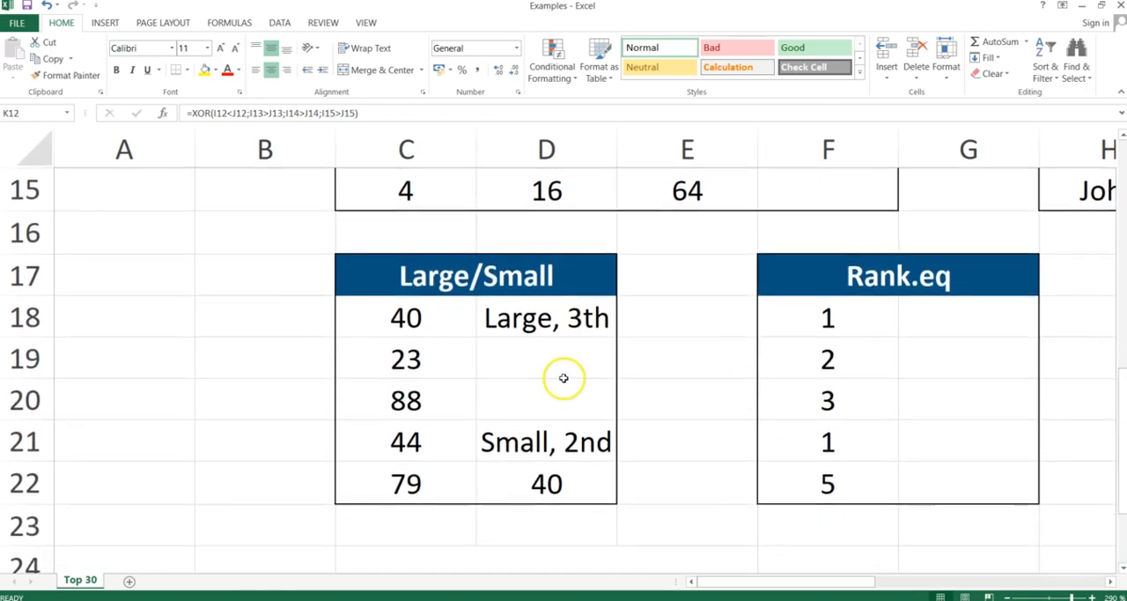
{"action": "left_click", "coordinate": [541, 485]}
{"action": "key", "text": "Delete"}
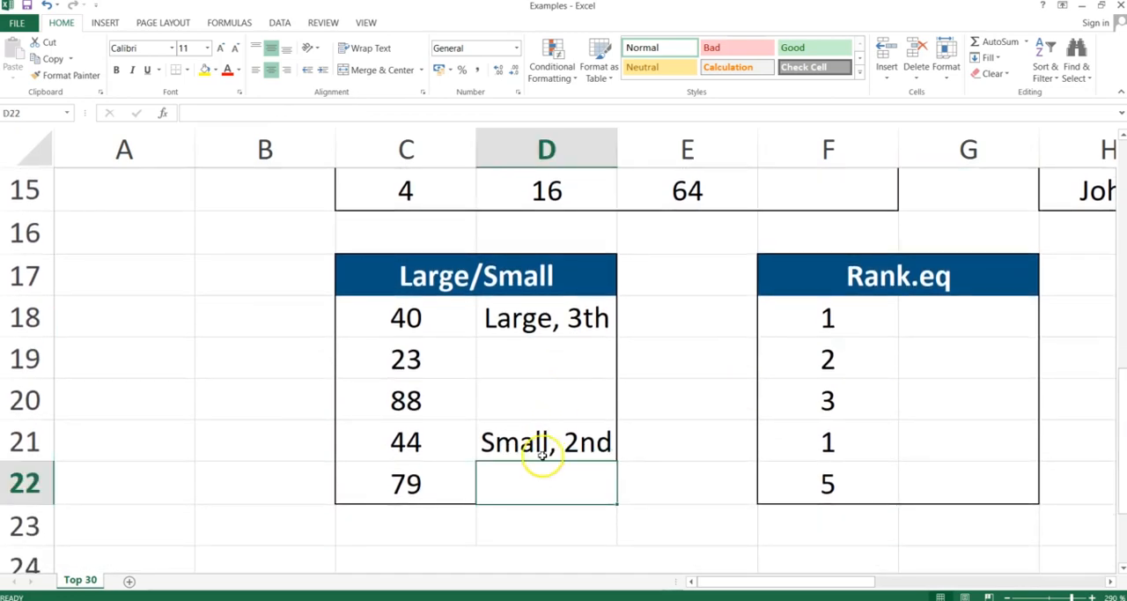
Enter =LARGE(C18:C22;3) in D19 and check its result against the values in C18:C22.
{"action": "left_click", "coordinate": [551, 352]}
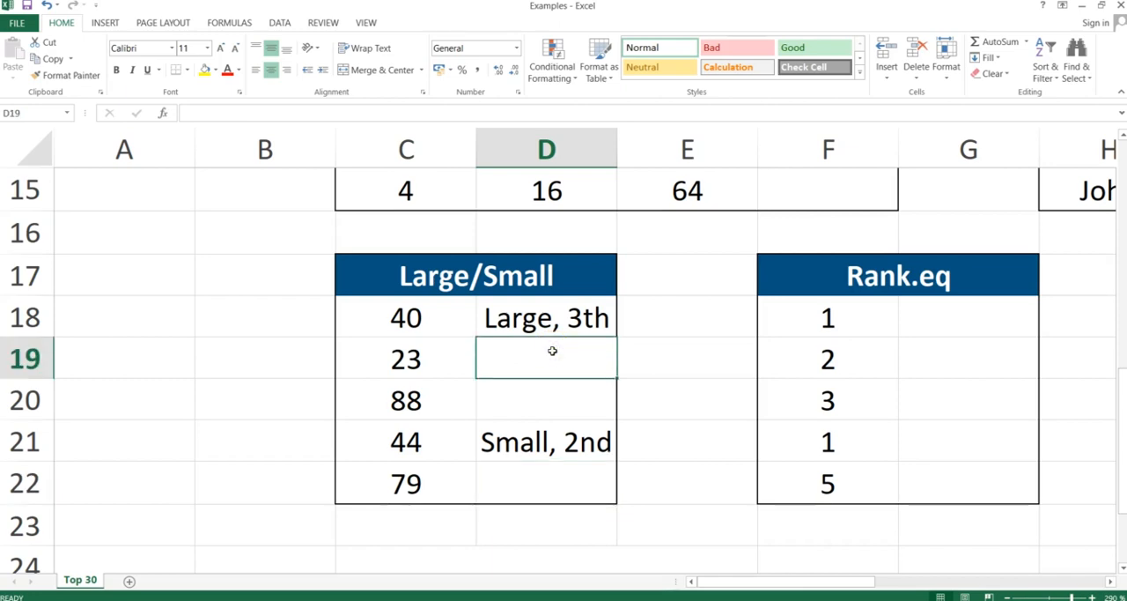
{"action": "type", "text": "=large("}
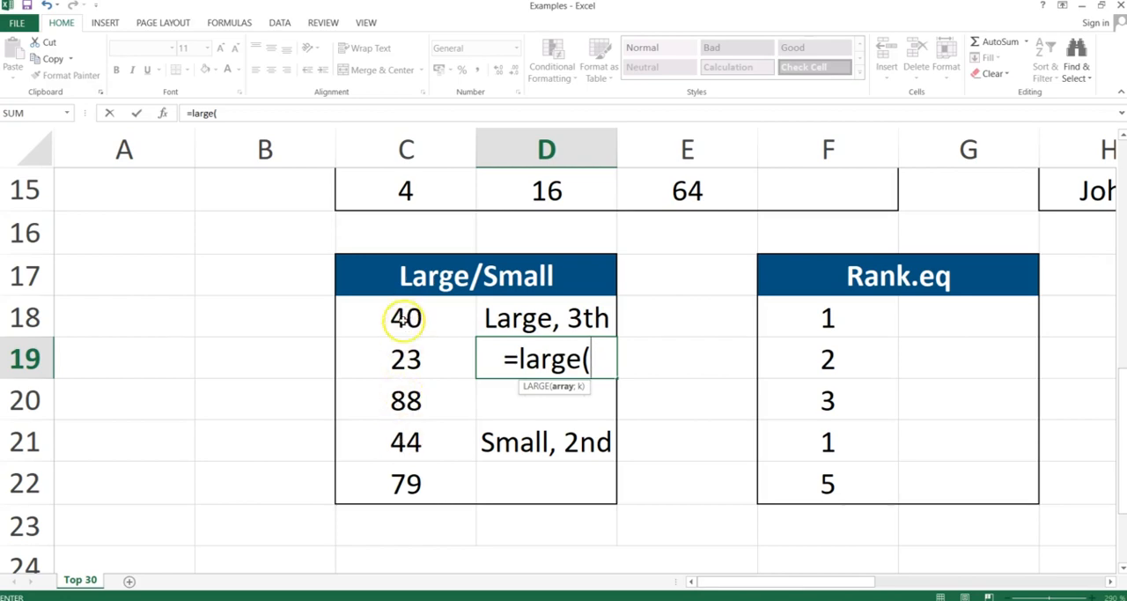
{"action": "left_click_drag", "start_coordinate": [406, 319], "coordinate": [398, 468]}
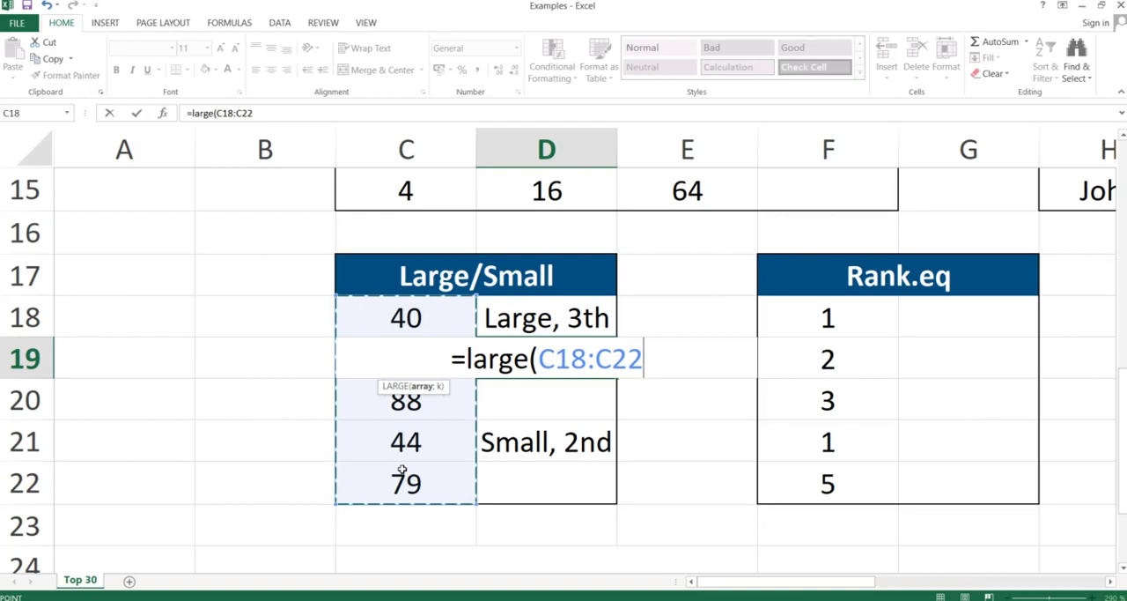
{"action": "type", "text": ";3)"}
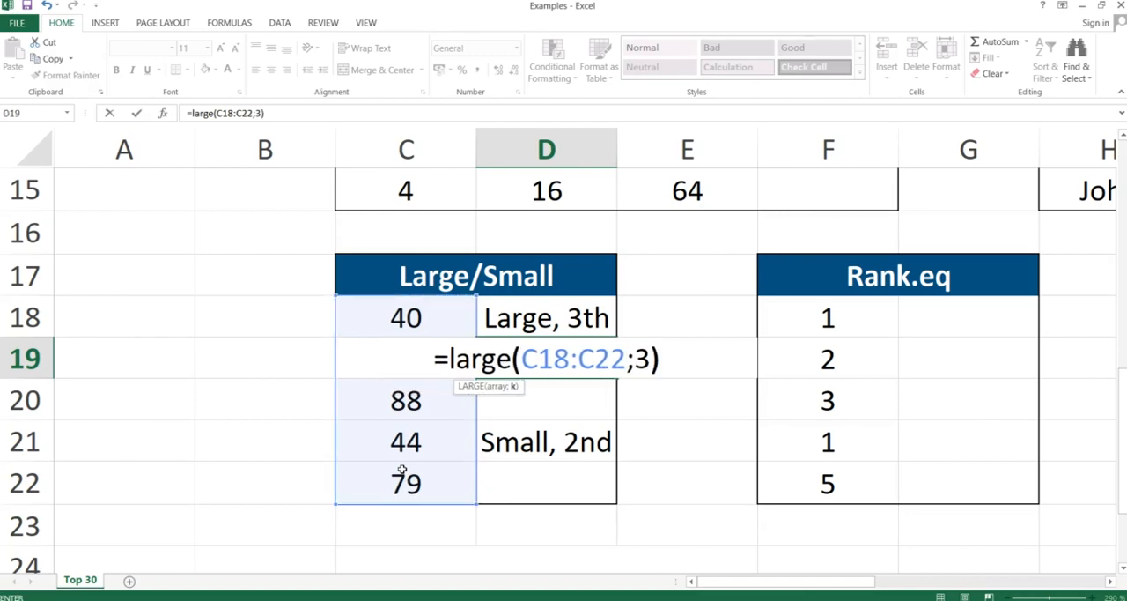
{"action": "key", "text": "Return"}
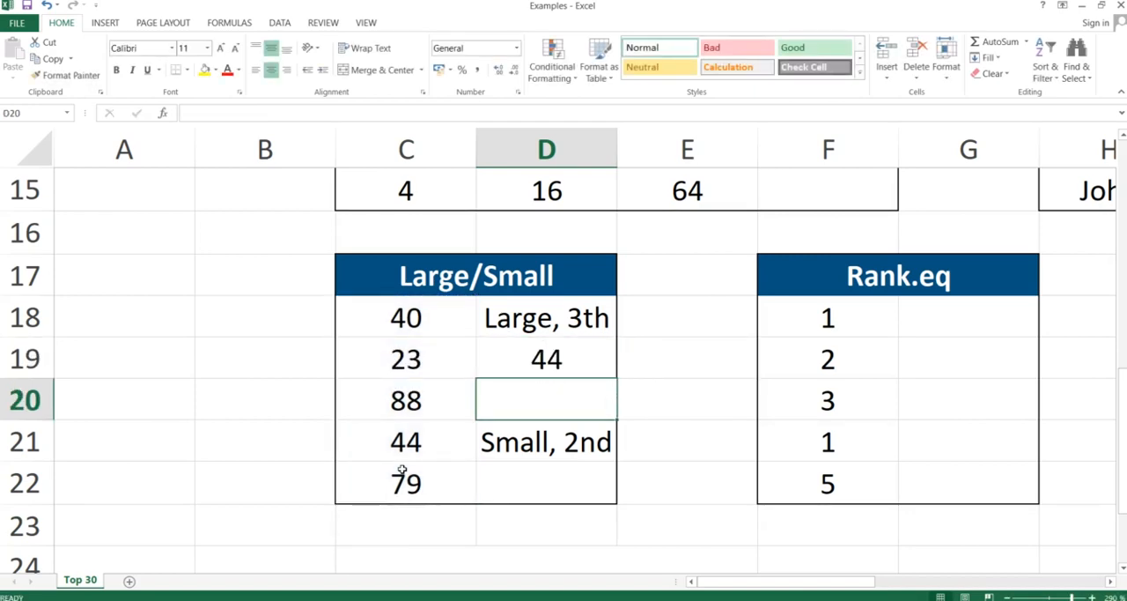
{"action": "left_click", "coordinate": [548, 354]}
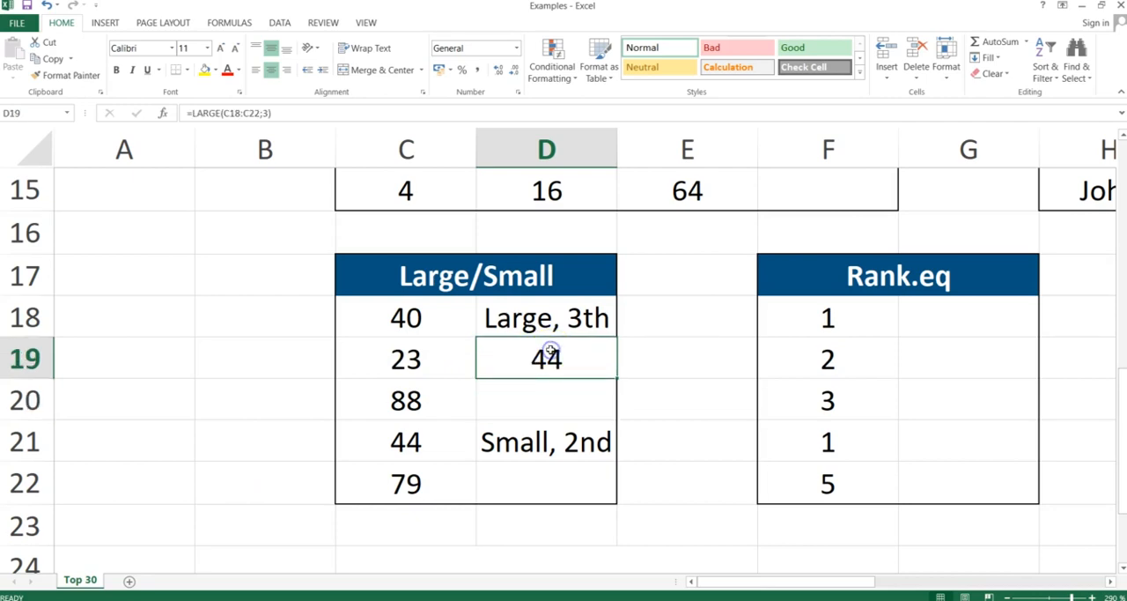
{"action": "left_click_drag", "start_coordinate": [423, 317], "coordinate": [422, 498]}
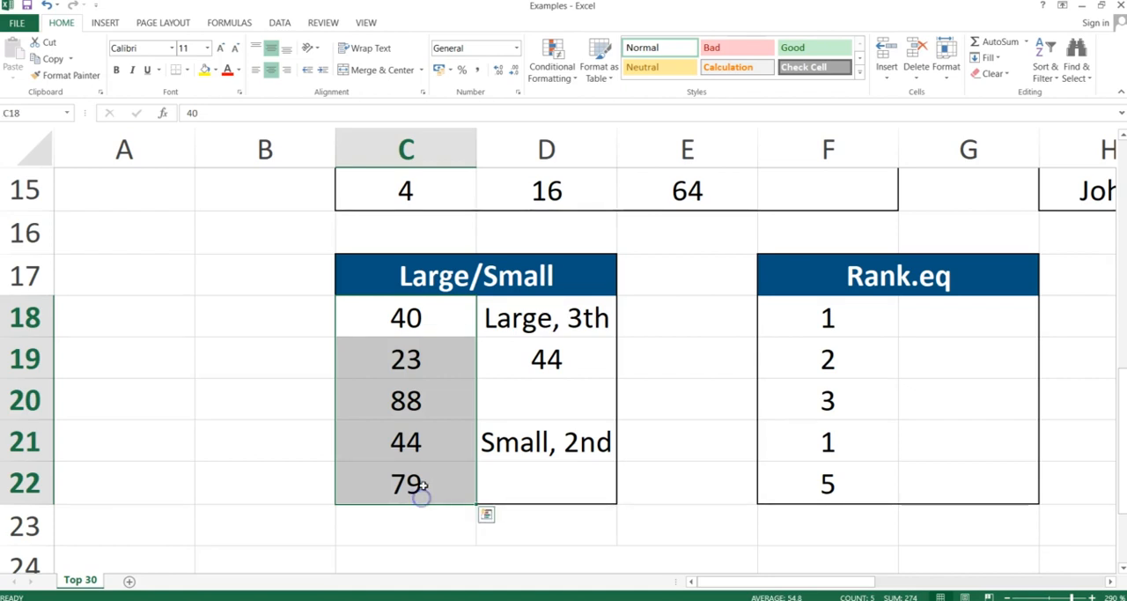
{"action": "left_click", "coordinate": [427, 446]}
{"action": "left_click", "coordinate": [551, 350]}
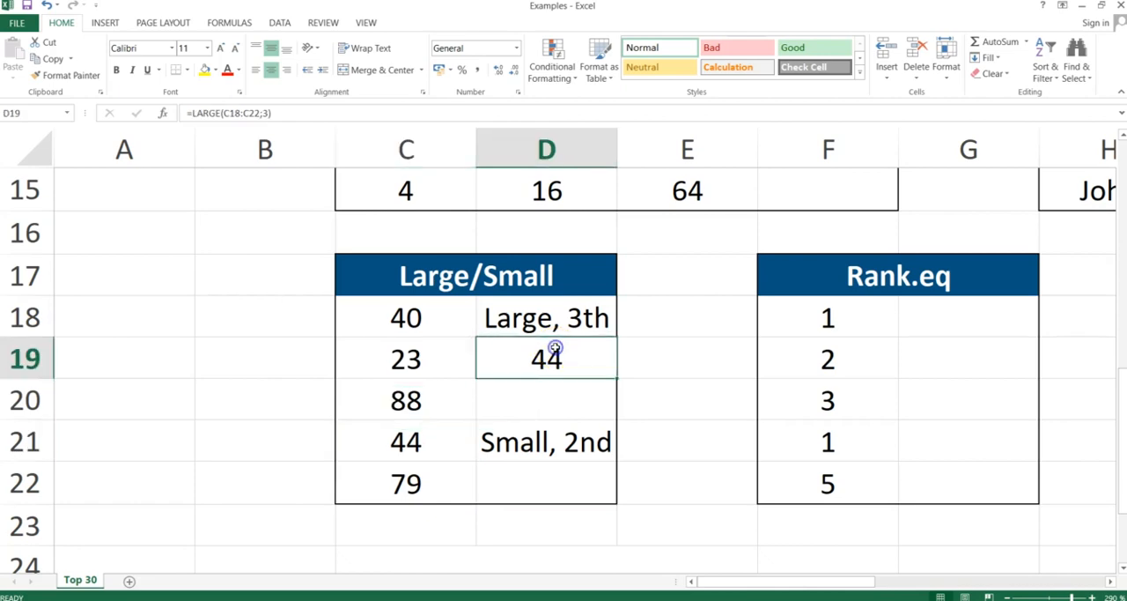
Enter =SMALL(C18:C22;2) in D22 to return the second-smallest value of the list.
{"action": "left_click", "coordinate": [541, 471]}
{"action": "type", "text": "="}
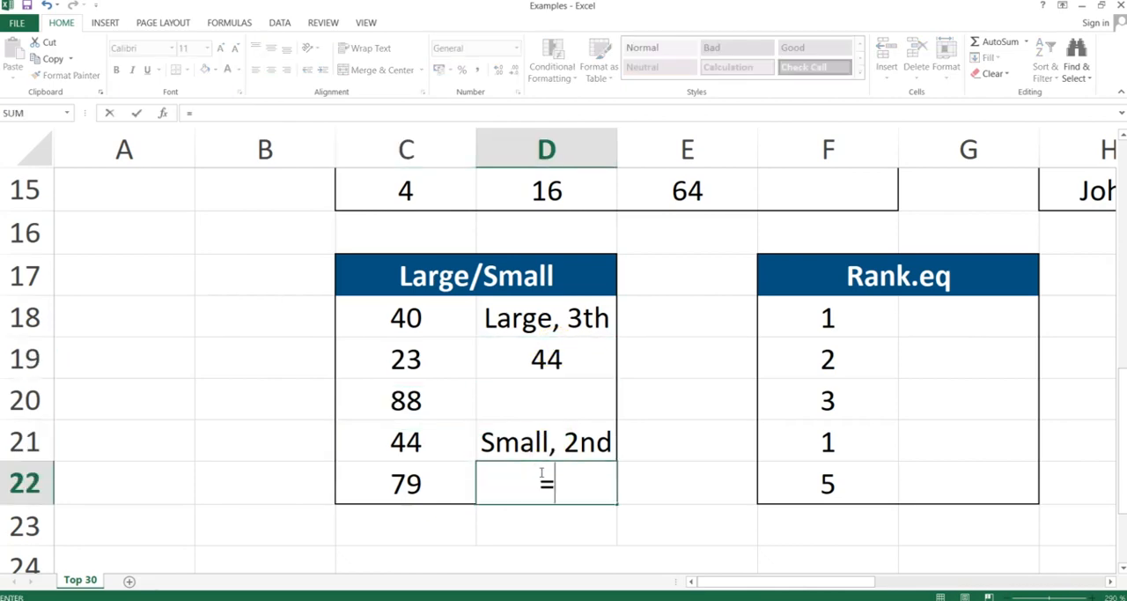
{"action": "type", "text": "small("}
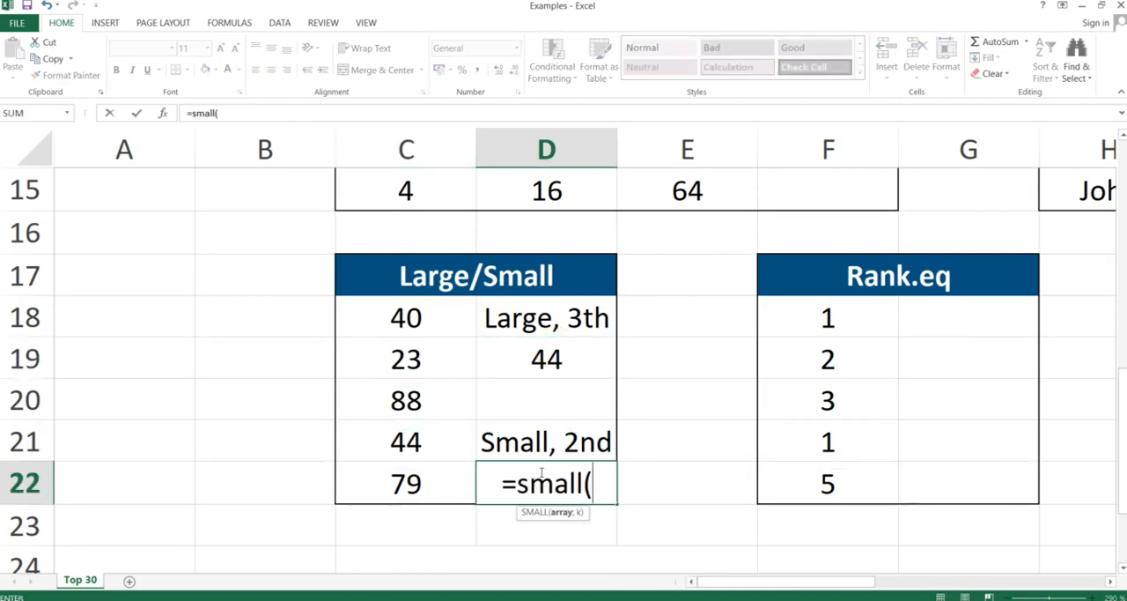
{"action": "left_click", "coordinate": [434, 319]}
{"action": "left_click_drag", "start_coordinate": [434, 320], "coordinate": [424, 480]}
{"action": "type", "text": ";"}
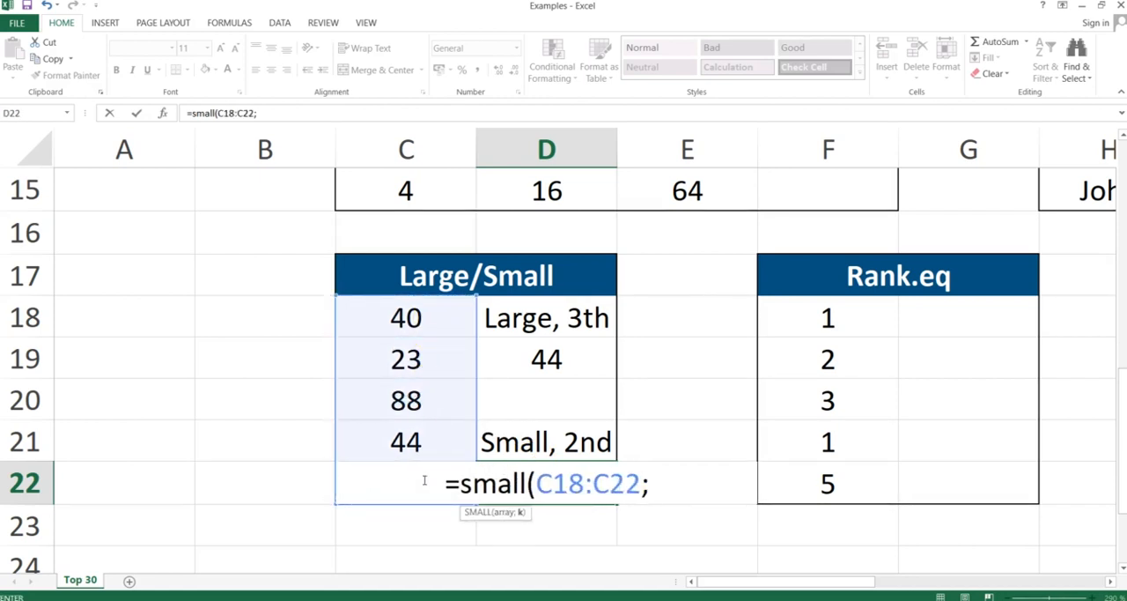
{"action": "type", "text": "2)"}
{"action": "key", "text": "Return"}
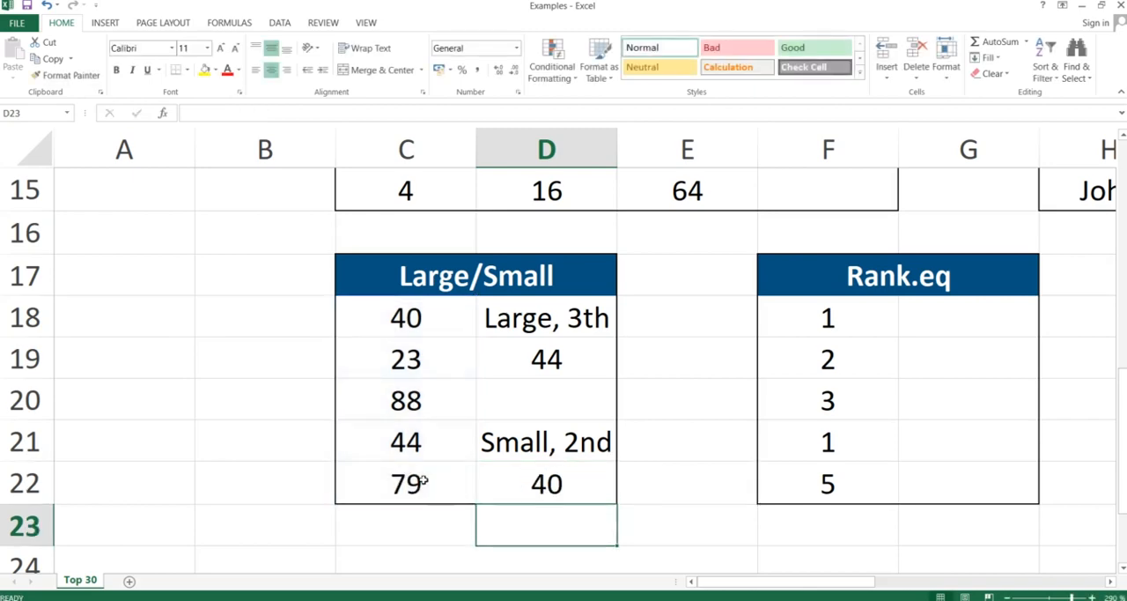
Check the SMALL formula in D22 against the list of values in C18:C22.
{"action": "left_click", "coordinate": [535, 480]}
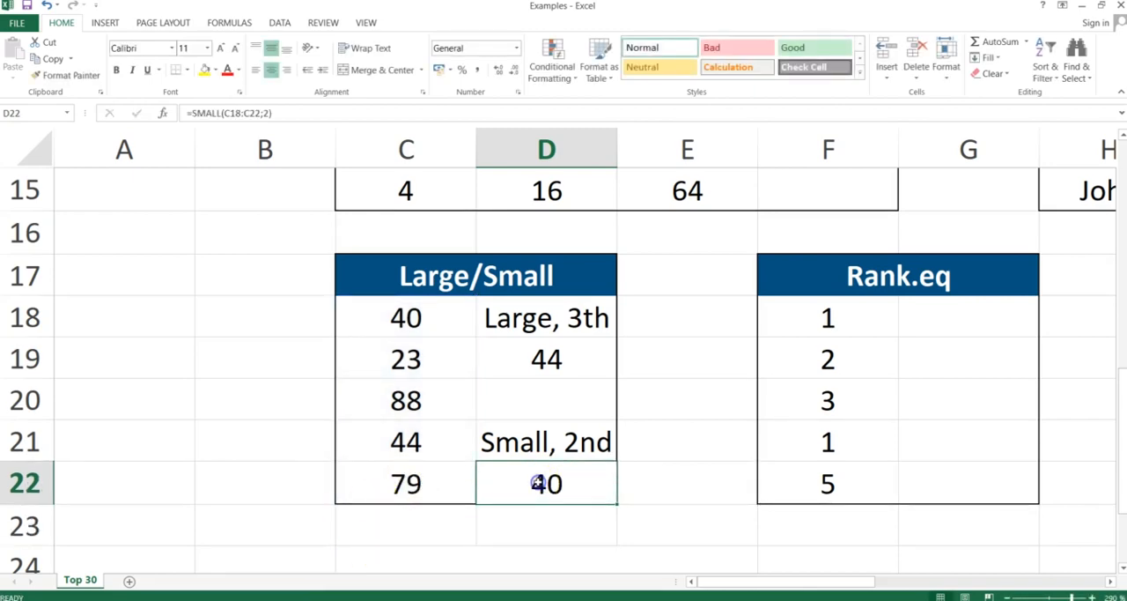
{"action": "left_click_drag", "start_coordinate": [391, 319], "coordinate": [383, 483]}
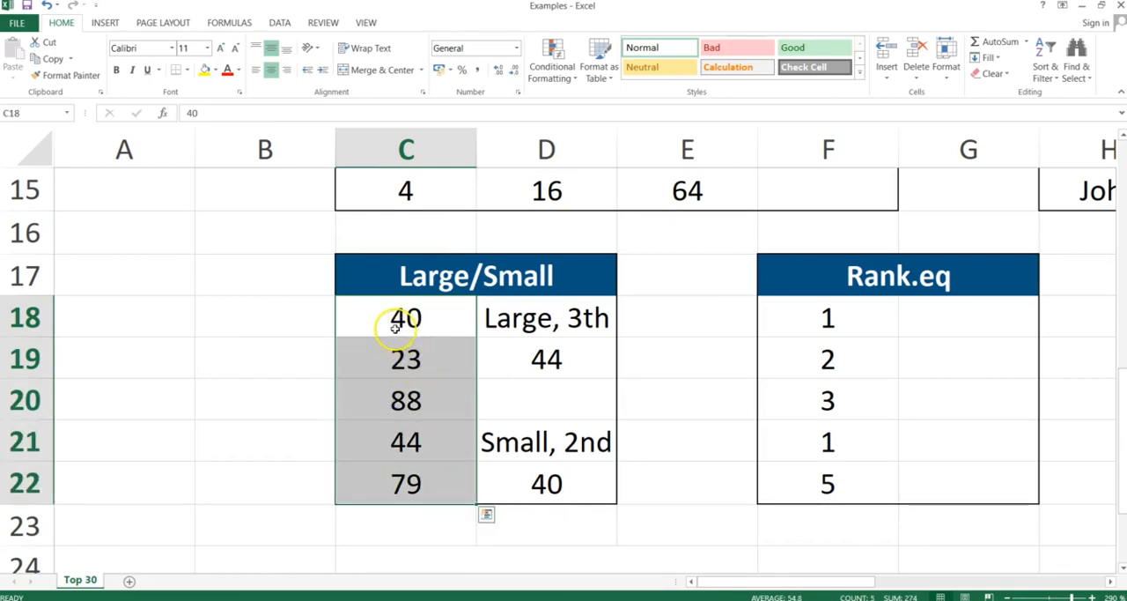
{"action": "left_click", "coordinate": [530, 474]}
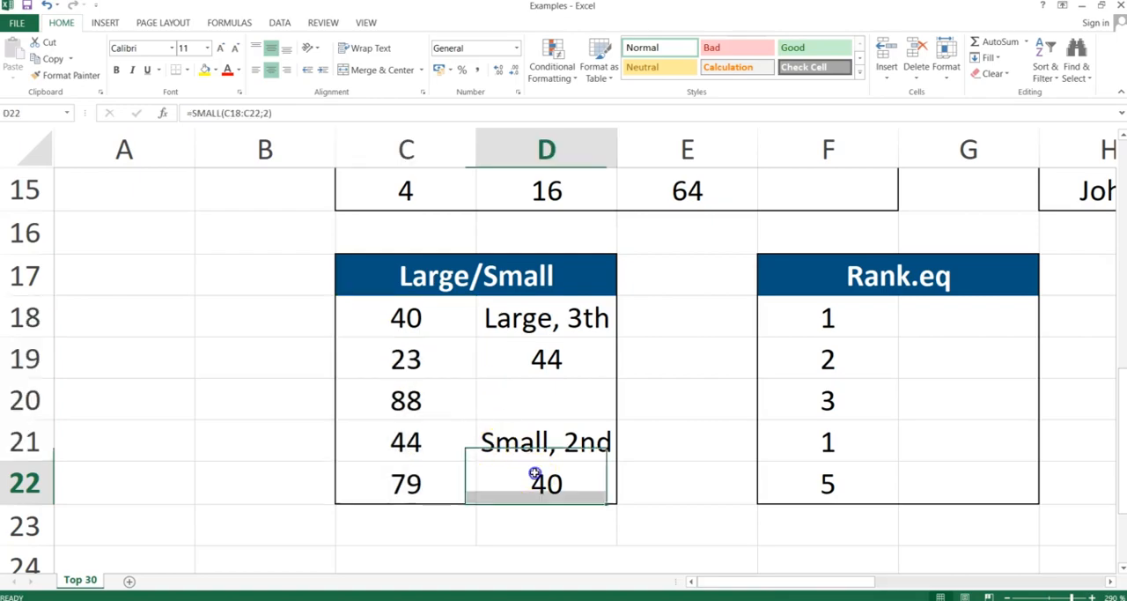
Switch to the PowerPoint slide show, advance to the Rank slide, and return to the Excel workbook.
{"action": "key", "text": "alt+Tab"}
{"action": "key", "text": "Right"}
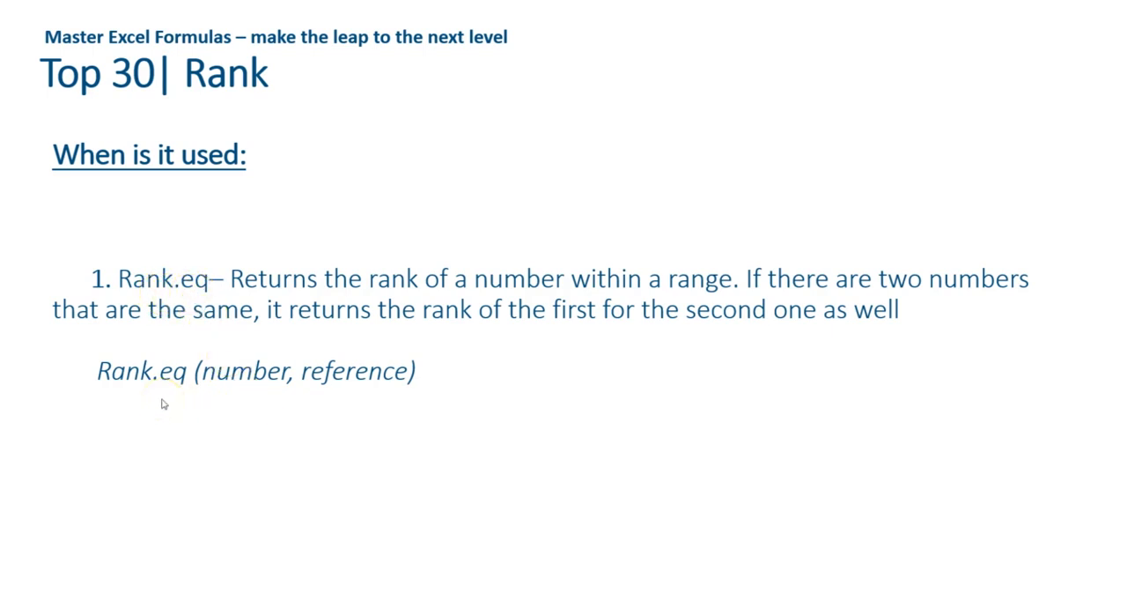
{"action": "key", "text": "alt+Tab"}
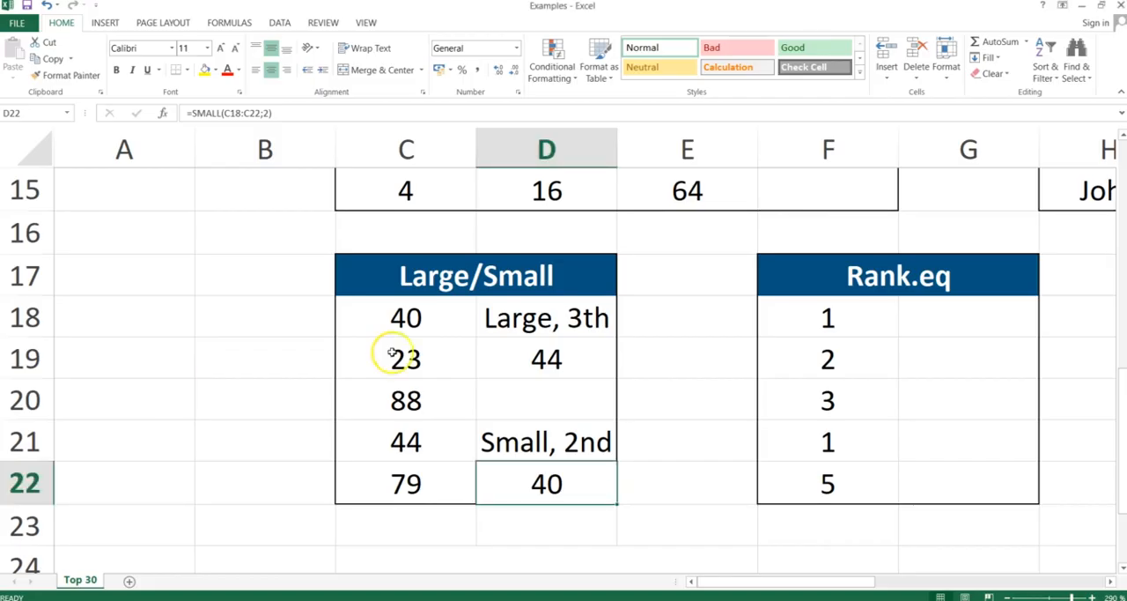
Enter =RANK.EQ(F18;$F$18:$F$22) in G18, locking the reference range as absolute.
{"action": "left_click", "coordinate": [941, 314]}
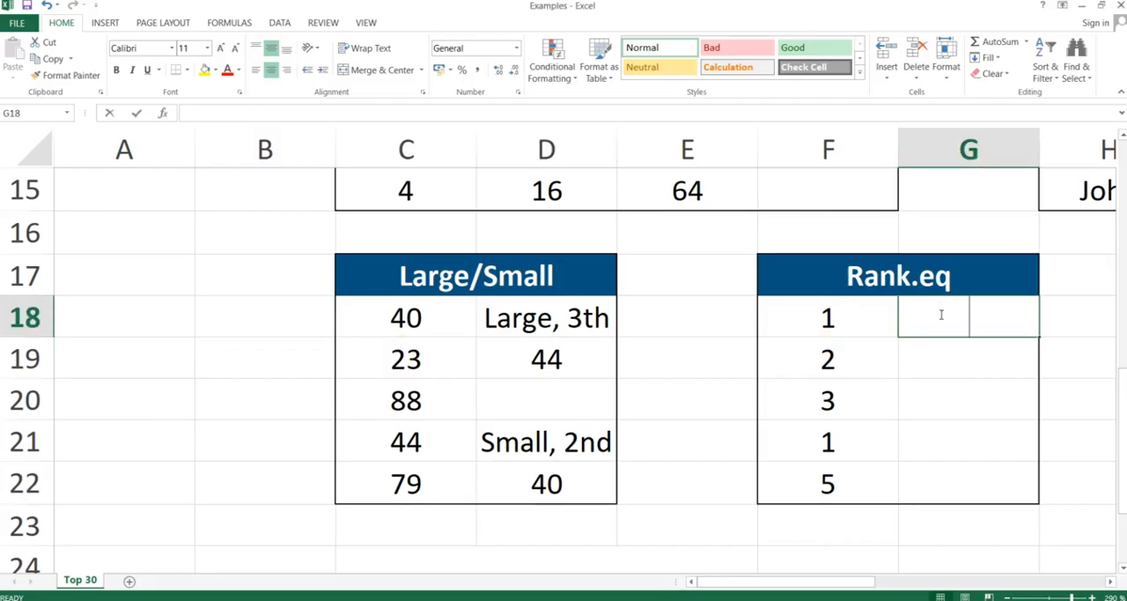
{"action": "type", "text": "=rank.e"}
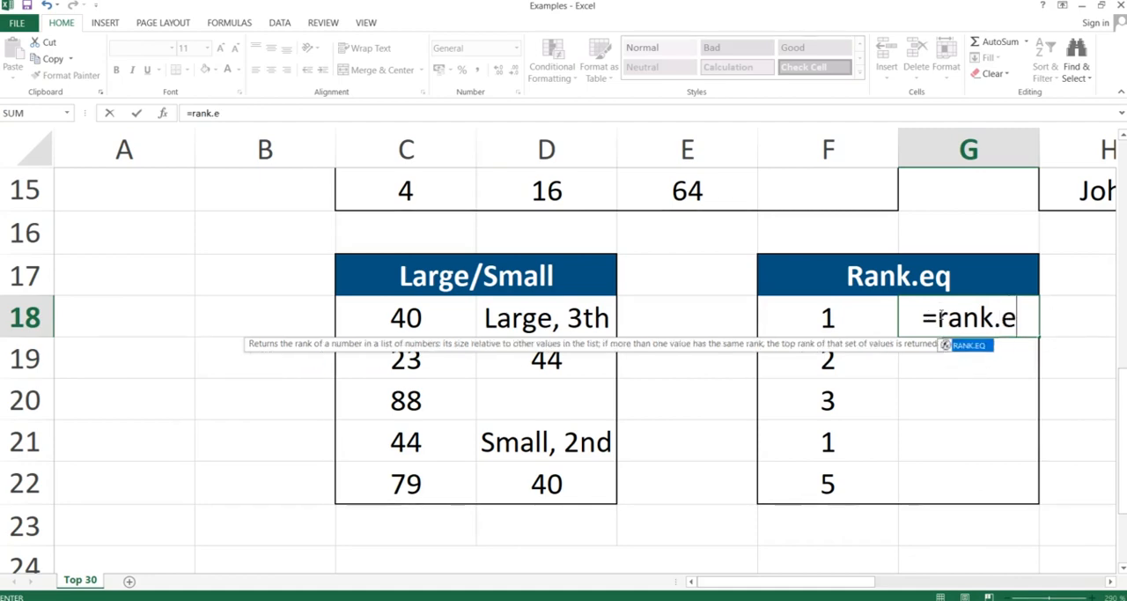
{"action": "type", "text": "q"}
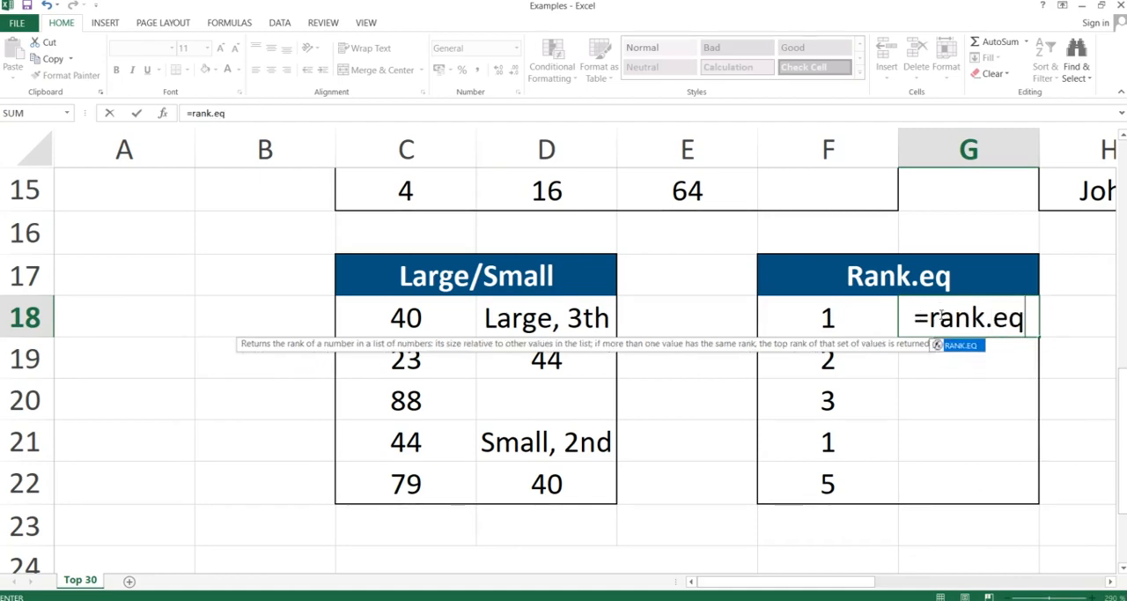
{"action": "type", "text": "("}
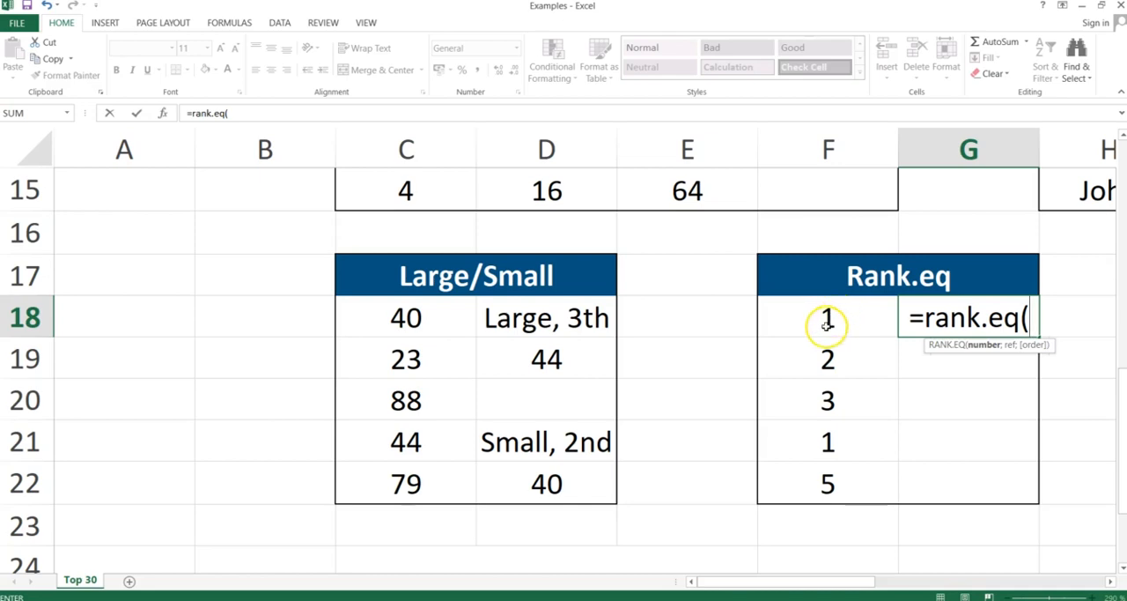
{"action": "left_click", "coordinate": [828, 321]}
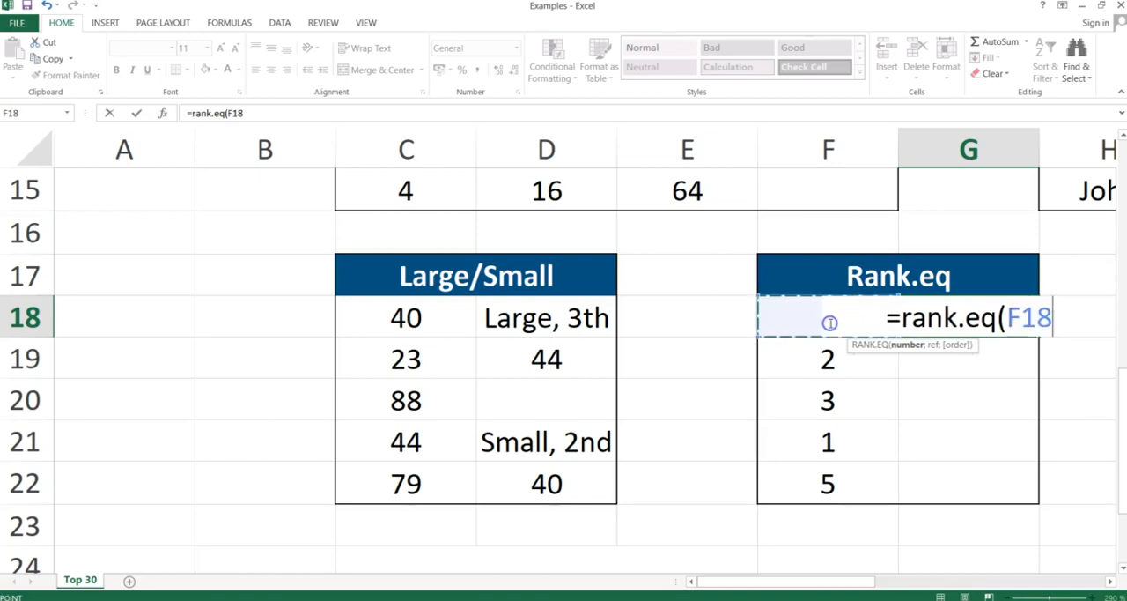
{"action": "type", "text": ";"}
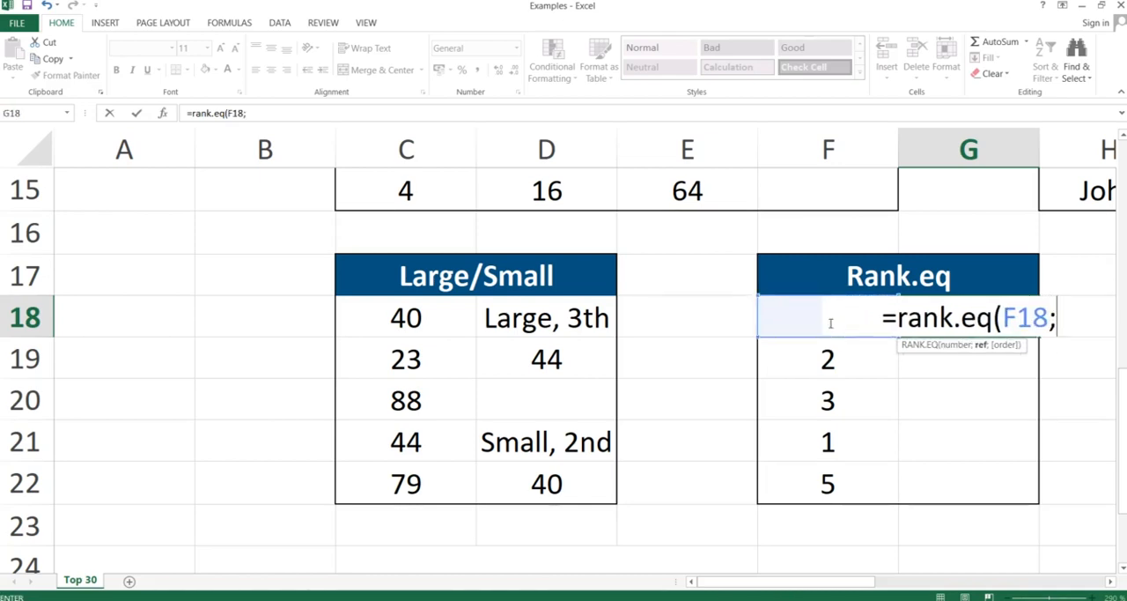
{"action": "left_click", "coordinate": [823, 478]}
{"action": "left_click_drag", "start_coordinate": [823, 478], "coordinate": [828, 326]}
{"action": "key", "text": "F4"}
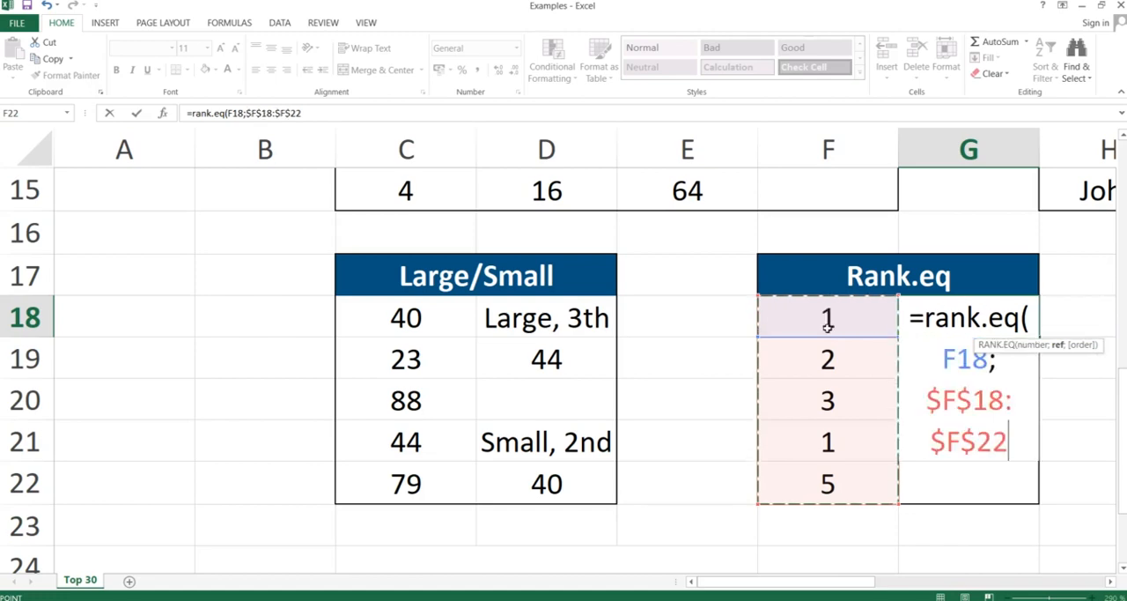
{"action": "type", "text": ")"}
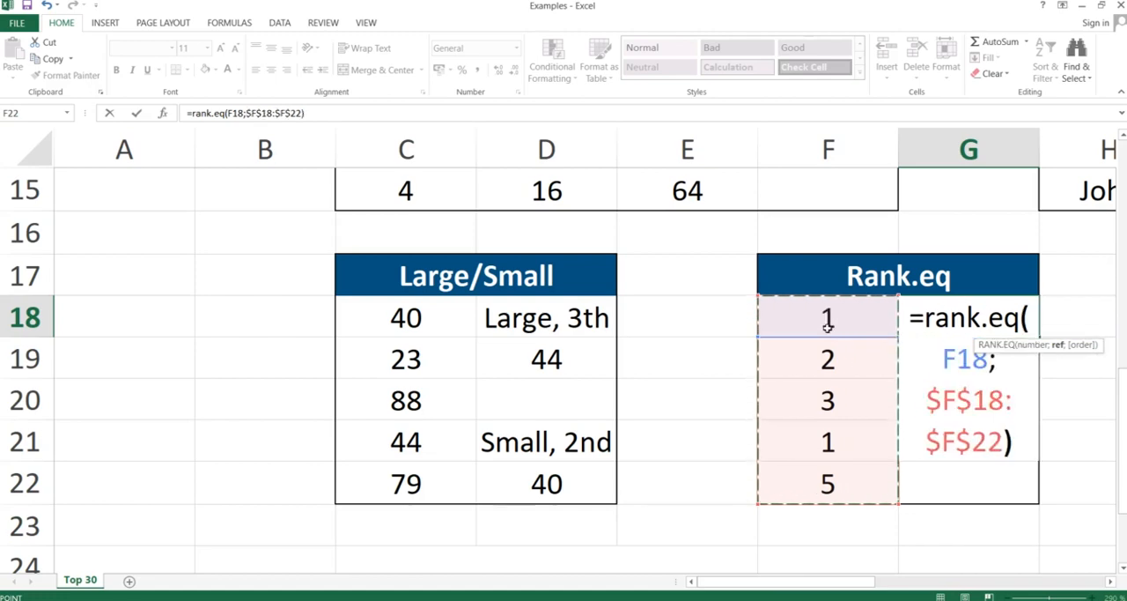
{"action": "key", "text": "Return"}
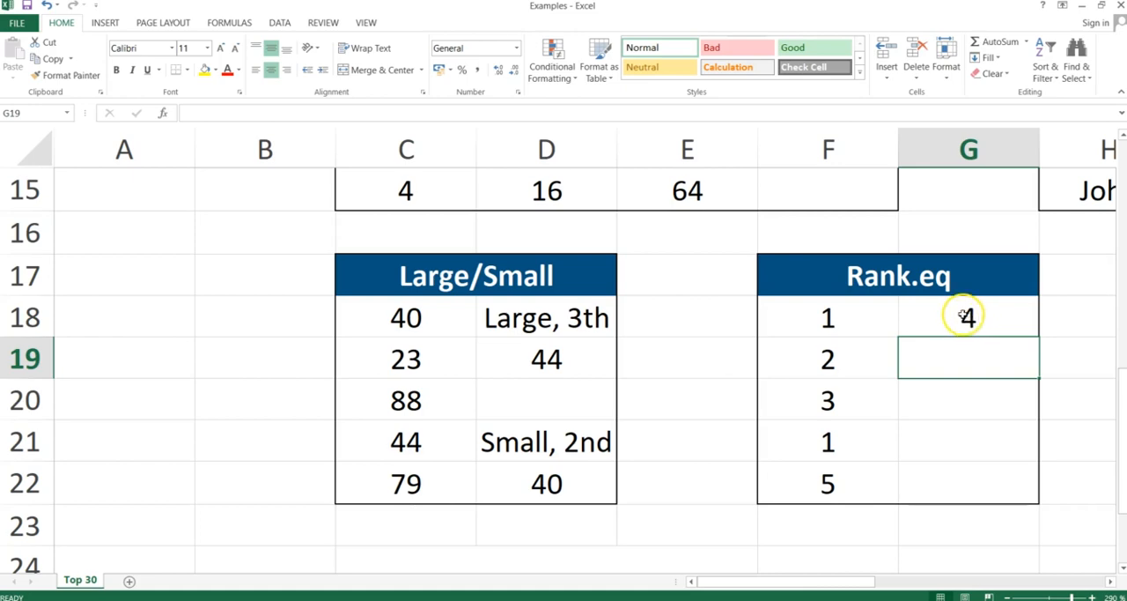
Copy the G18 formula and paste only formulas into G18:G22 of the Rank.eq table.
{"action": "left_click", "coordinate": [966, 315]}
{"action": "key", "text": "ctrl+c"}
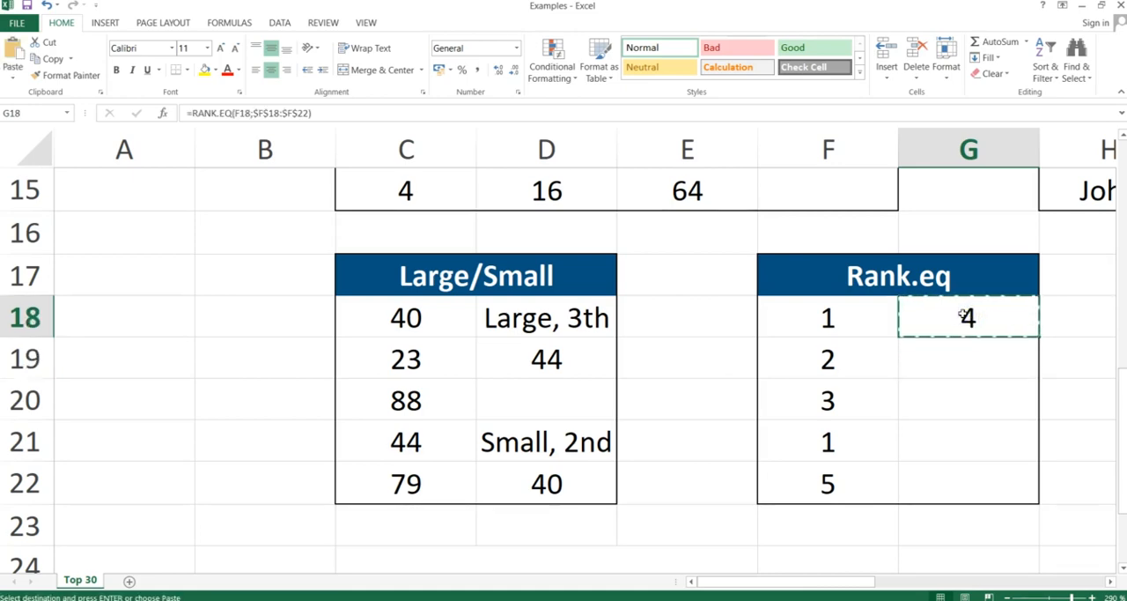
{"action": "left_click_drag", "start_coordinate": [966, 315], "coordinate": [969, 483]}
{"action": "key", "text": "ctrl+alt+v"}
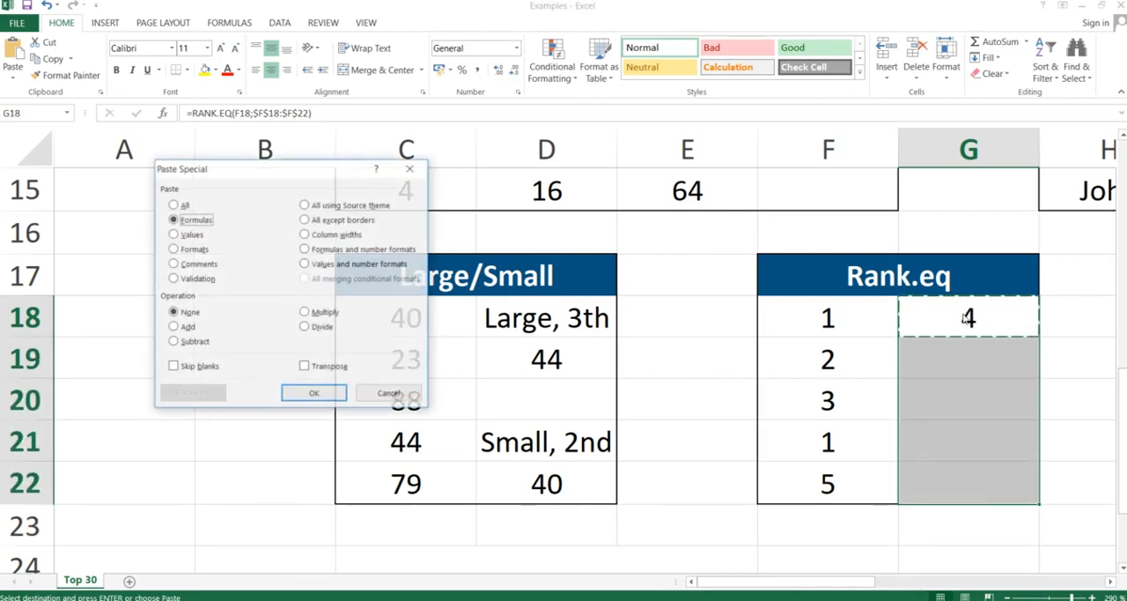
{"action": "key", "text": "Return"}
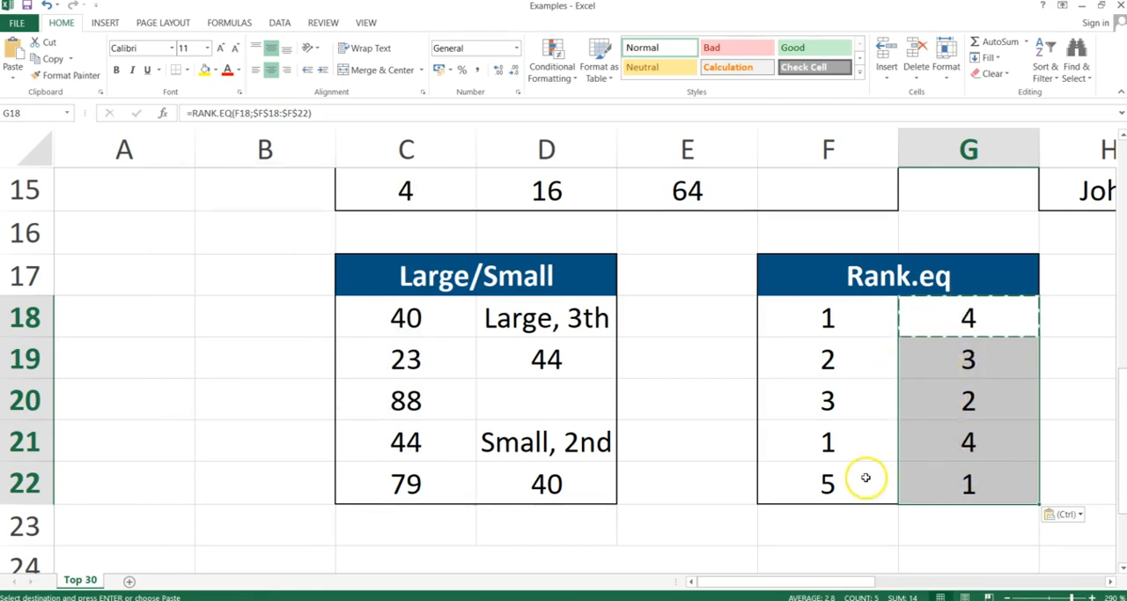
Inspect the rank in G22 and compare the ranks of the duplicate numbers in G21 and G18.
{"action": "left_click", "coordinate": [932, 477]}
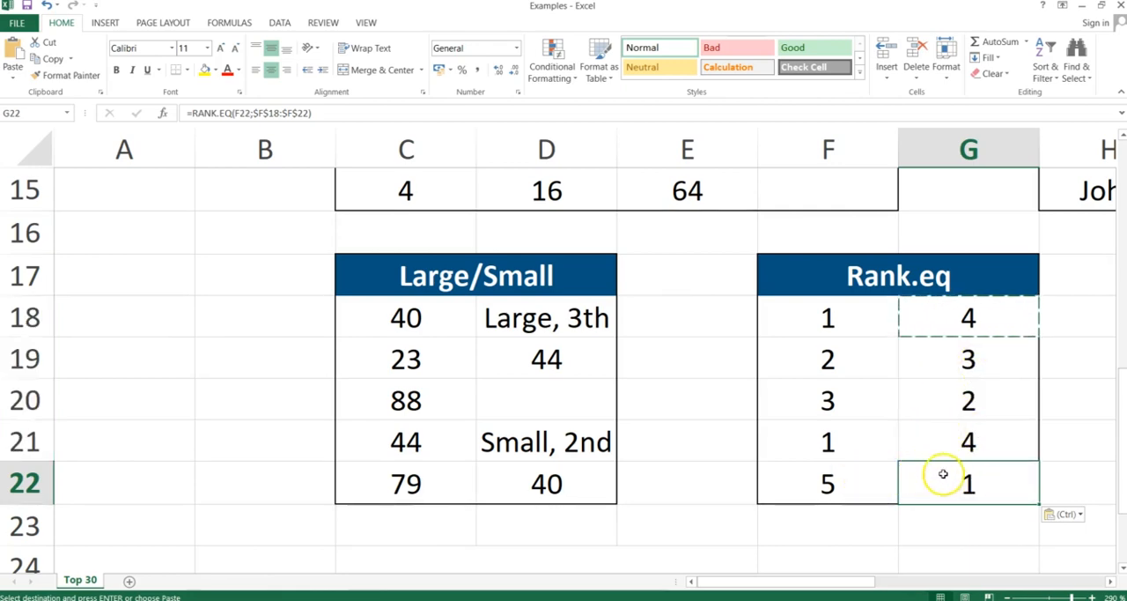
{"action": "left_click", "coordinate": [964, 440]}
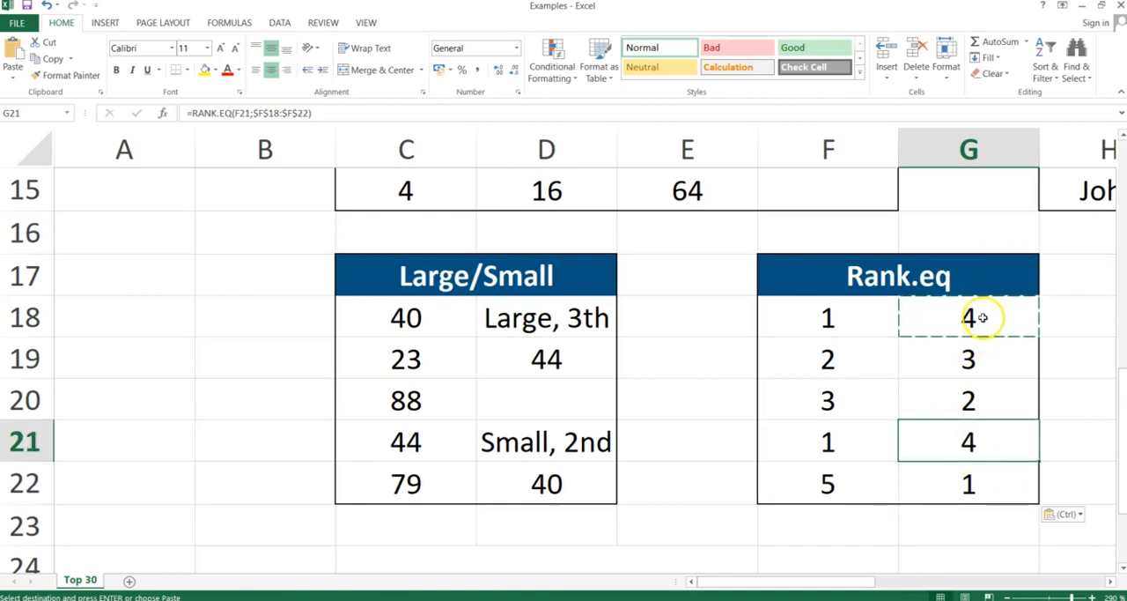
{"action": "left_click", "coordinate": [981, 317], "text": "ctrl"}
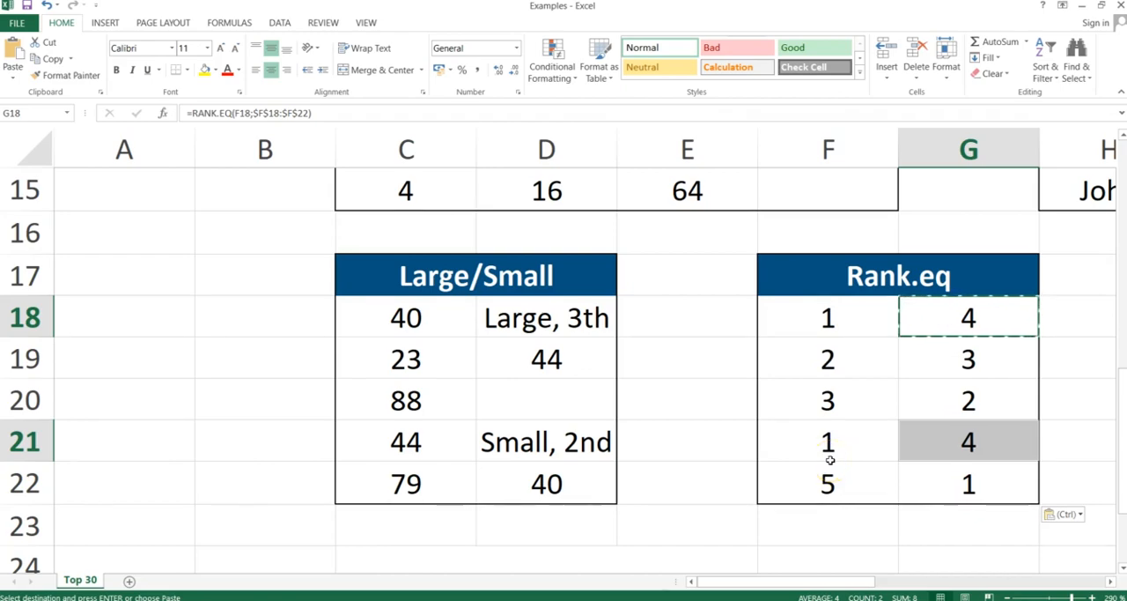
Switch to the PowerPoint slide show, advance to the Rept slide, and return to the Excel workbook.
{"action": "key", "text": "alt+Tab"}
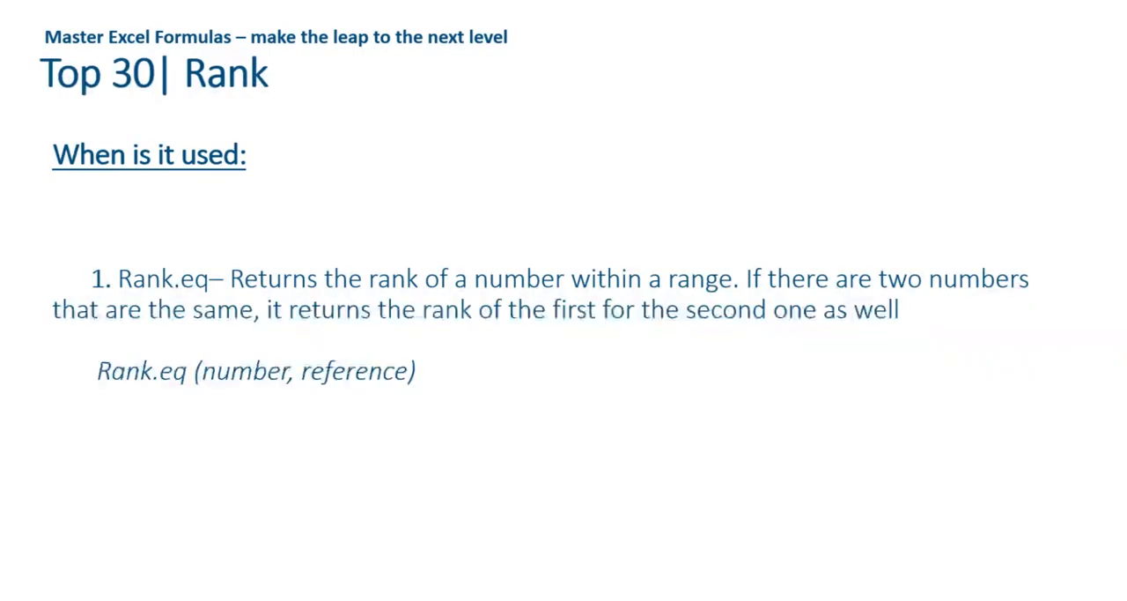
{"action": "key", "text": "Right"}
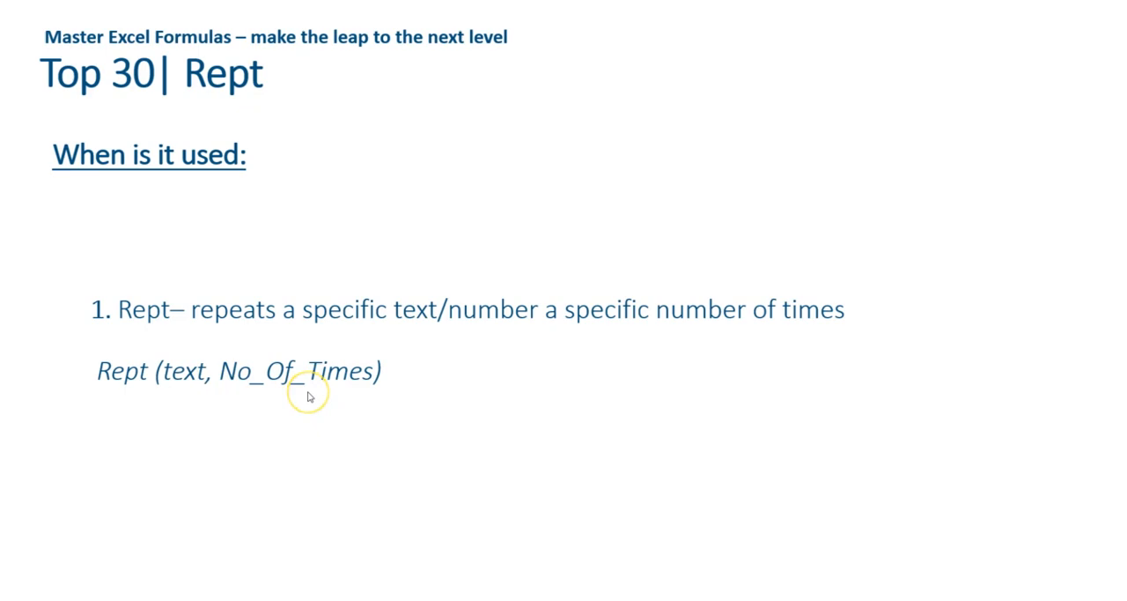
{"action": "key", "text": "alt+Tab"}
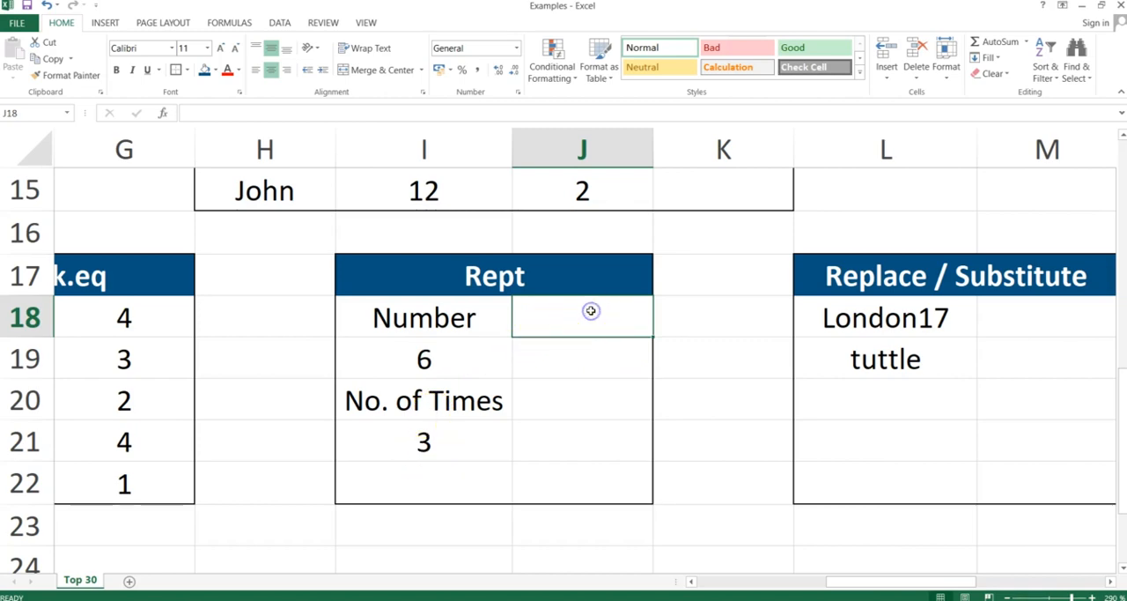
Enter =REPT(I19;I21) in J18 to repeat the number the specified number of times.
{"action": "type", "text": "=rept("}
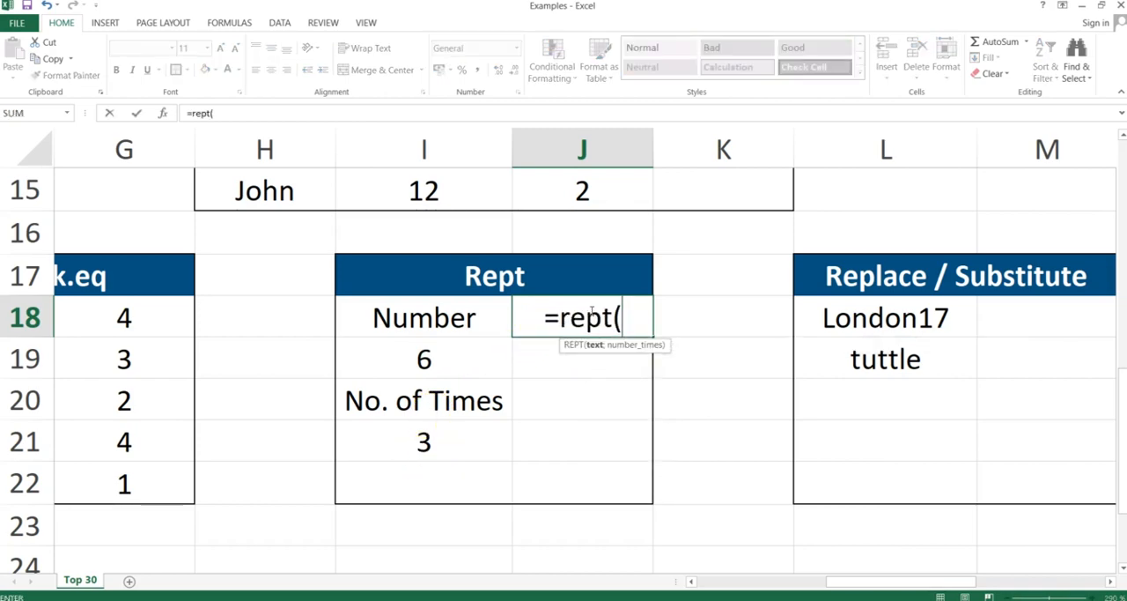
{"action": "left_click", "coordinate": [426, 359]}
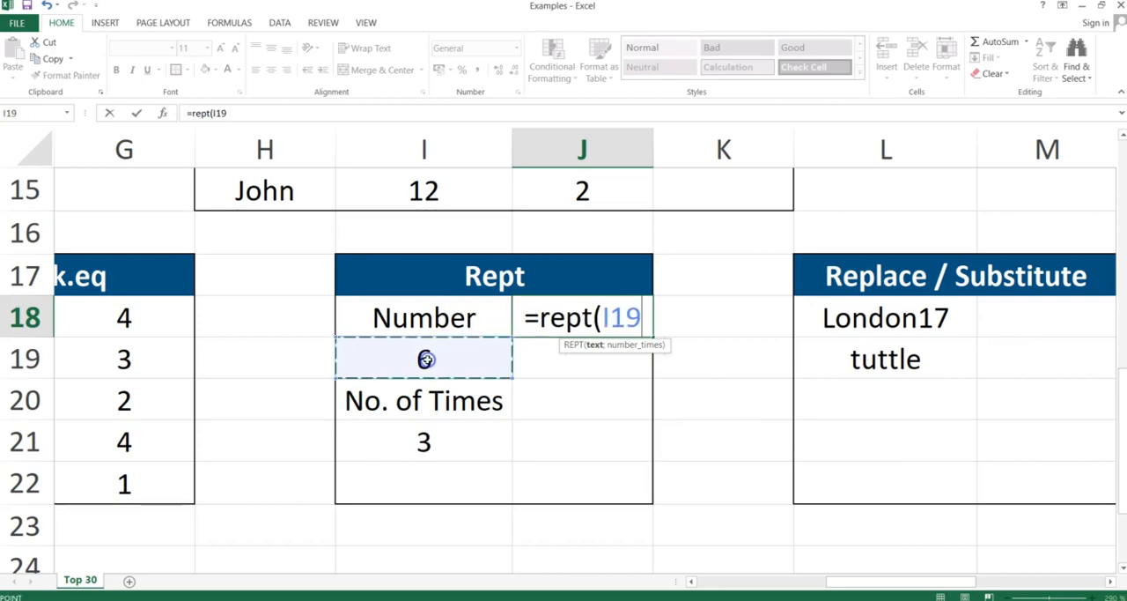
{"action": "type", "text": ";"}
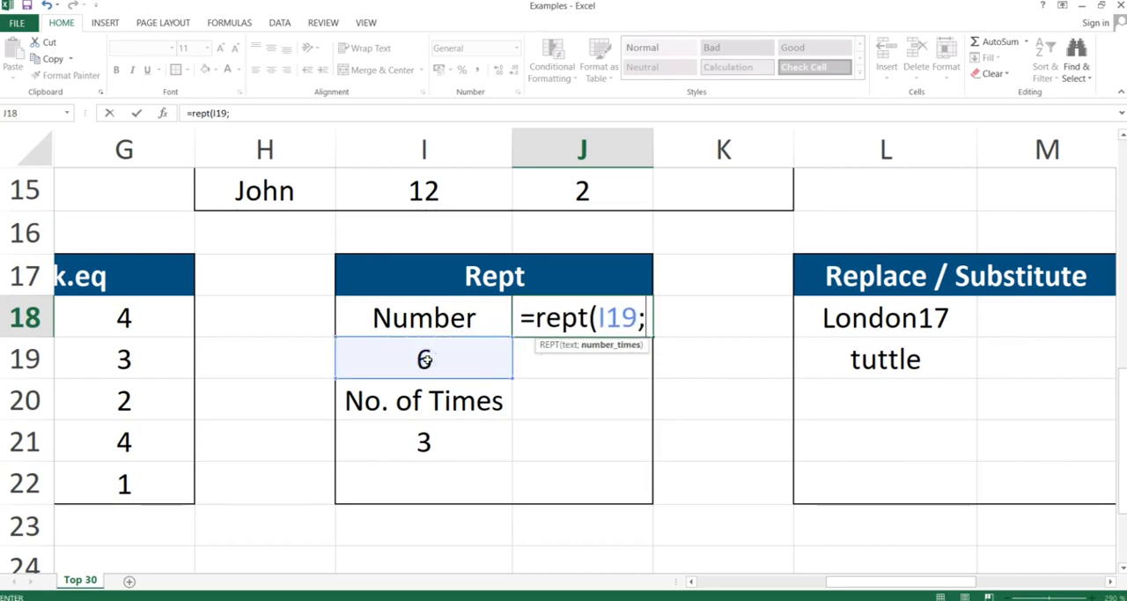
{"action": "left_click", "coordinate": [419, 440]}
{"action": "type", "text": ")"}
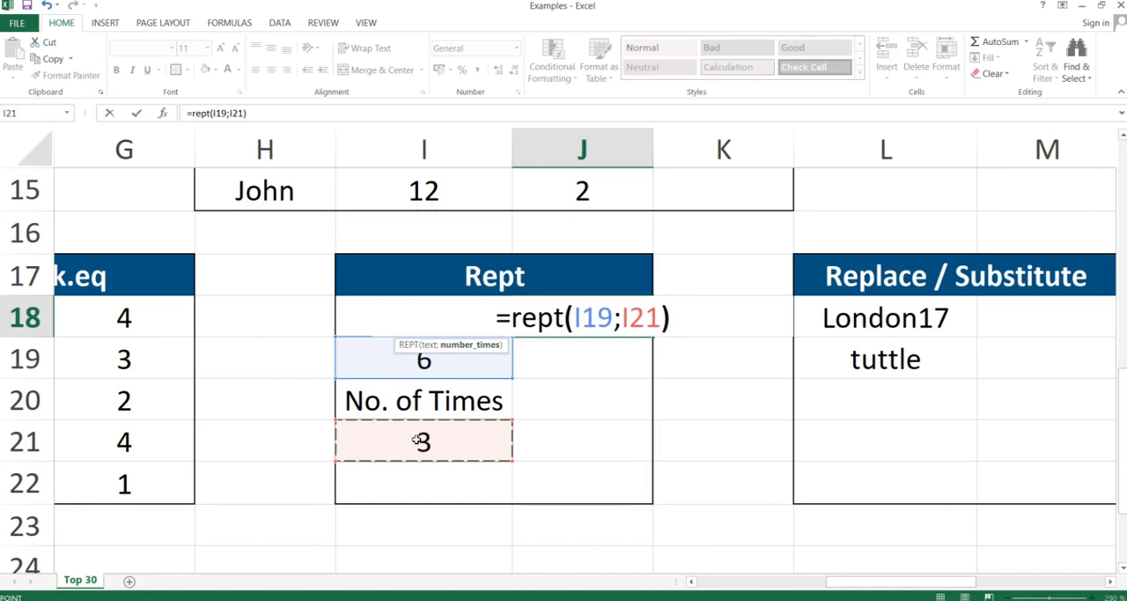
{"action": "key", "text": "Return"}
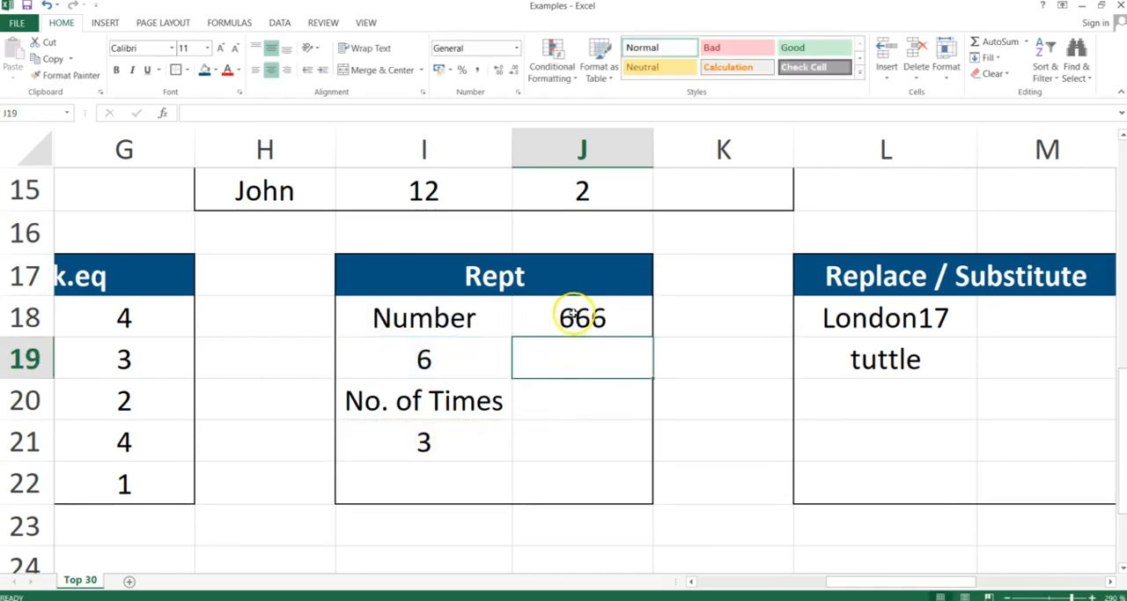
Replace the value to repeat in I19 with the letter T.
{"action": "left_click", "coordinate": [435, 355]}
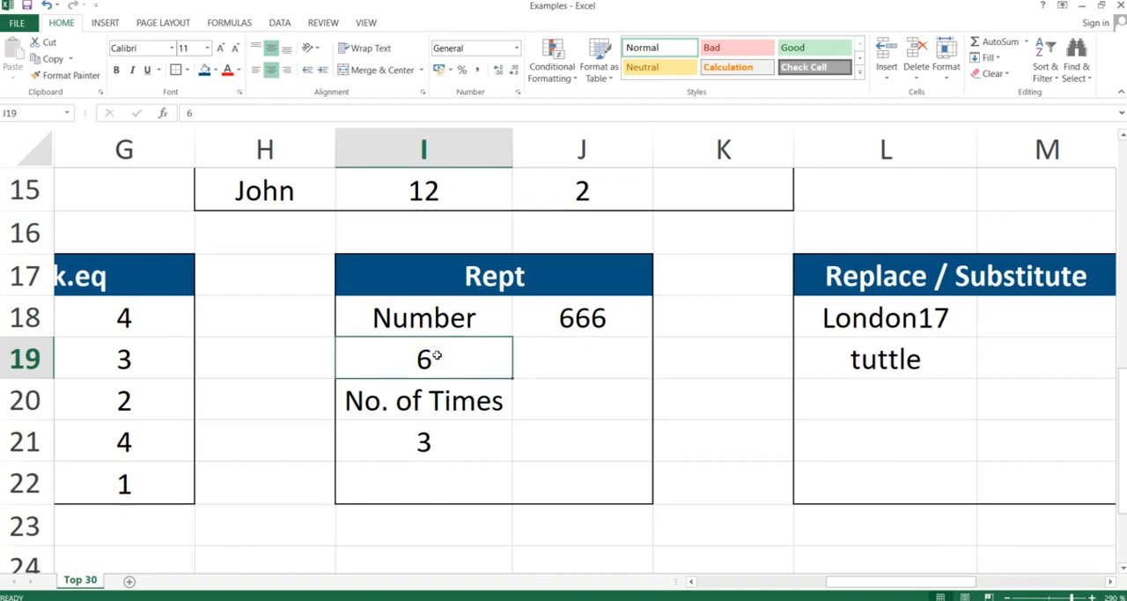
{"action": "type", "text": "T"}
{"action": "key", "text": "Return"}
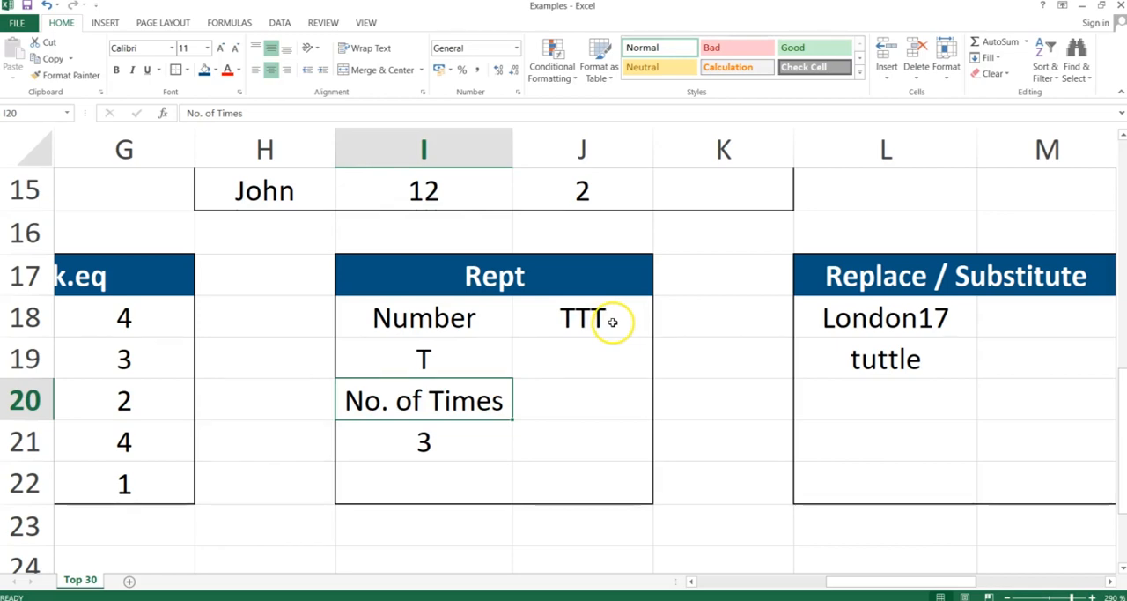
Set the number of times in I21 of the Rept table to 8.
{"action": "double_click", "coordinate": [446, 448]}
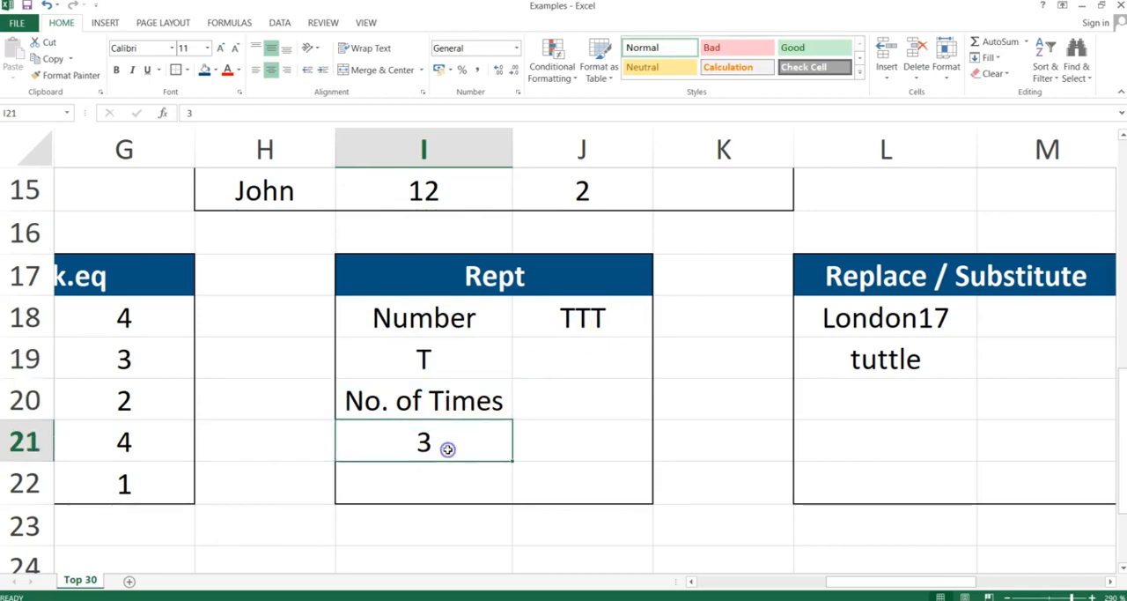
{"action": "key", "text": "BackSpace"}
{"action": "type", "text": "10"}
{"action": "key", "text": "BackSpace"}
{"action": "key", "text": "BackSpace"}
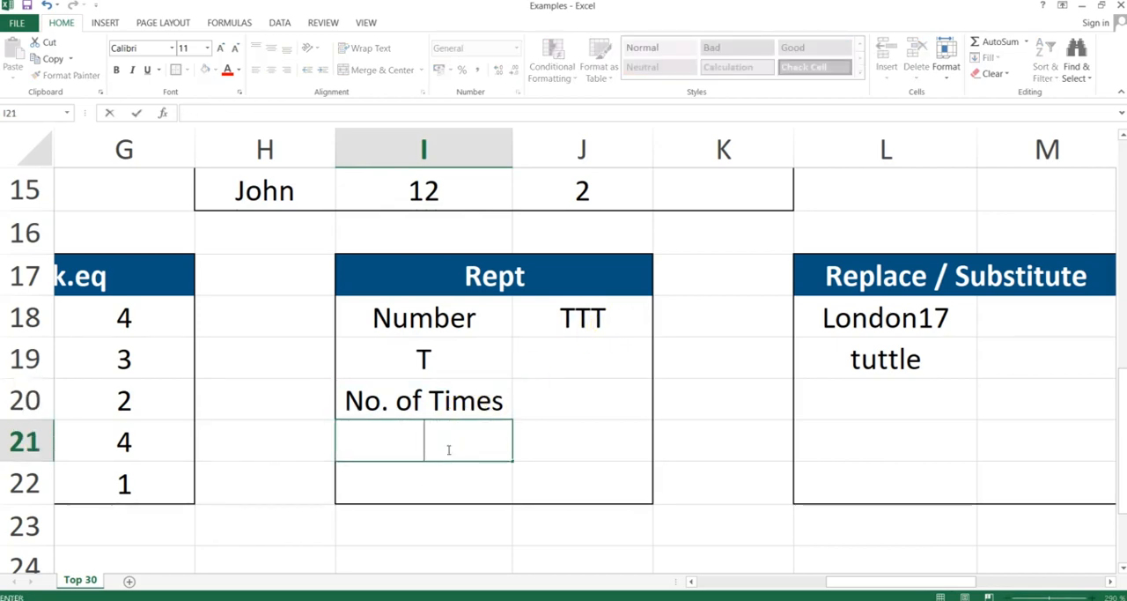
{"action": "type", "text": "8"}
{"action": "key", "text": "Return"}
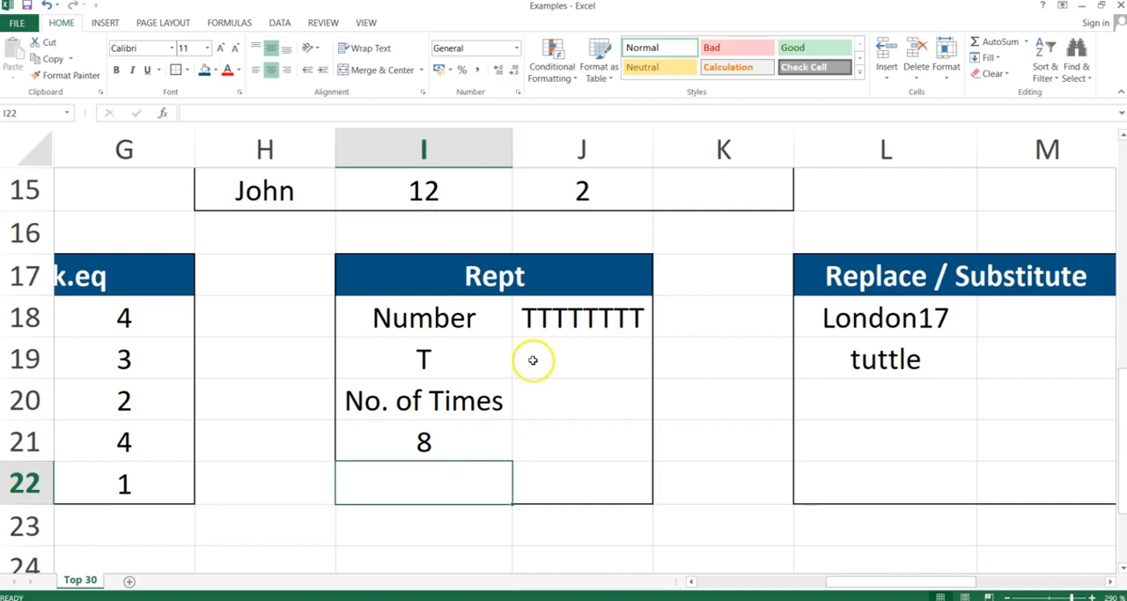
Change the value to repeat in I19 to the number 6.
{"action": "left_click", "coordinate": [427, 357]}
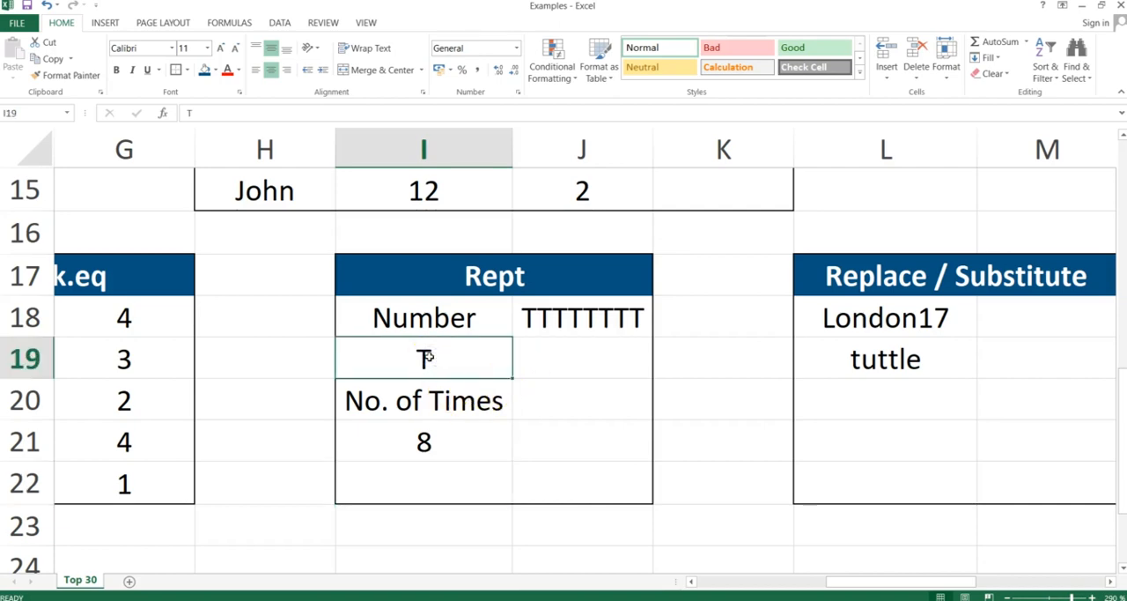
{"action": "type", "text": "6"}
{"action": "key", "text": "Return"}
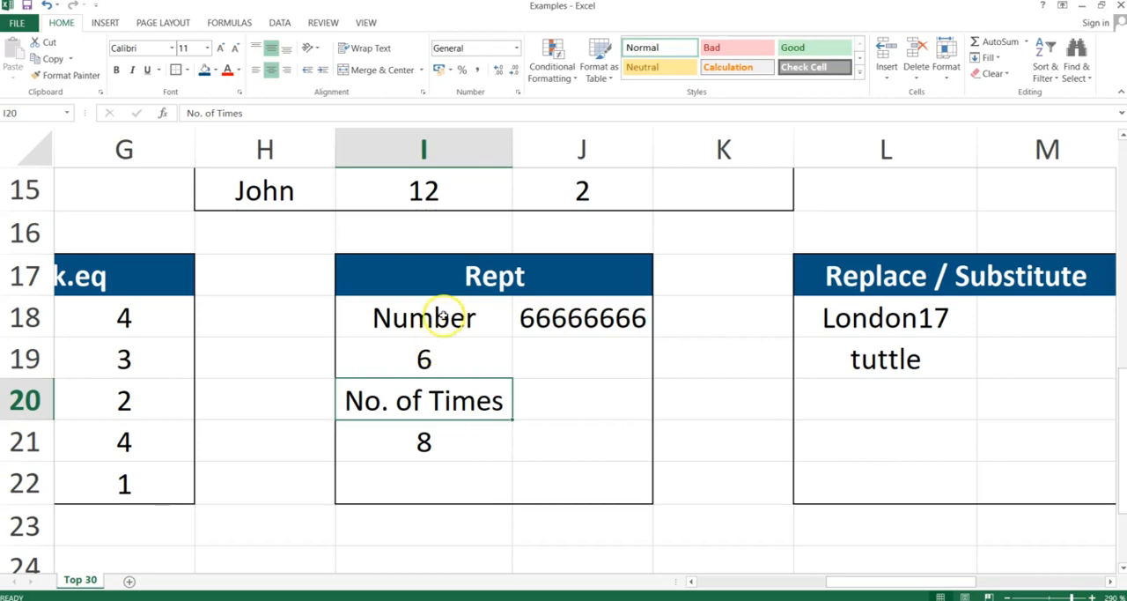
Switch to the presentation and advance from the Rept slide to the Replace & Substitute slide.
{"action": "left_click", "coordinate": [472, 356]}
{"action": "key", "text": "alt+Tab"}
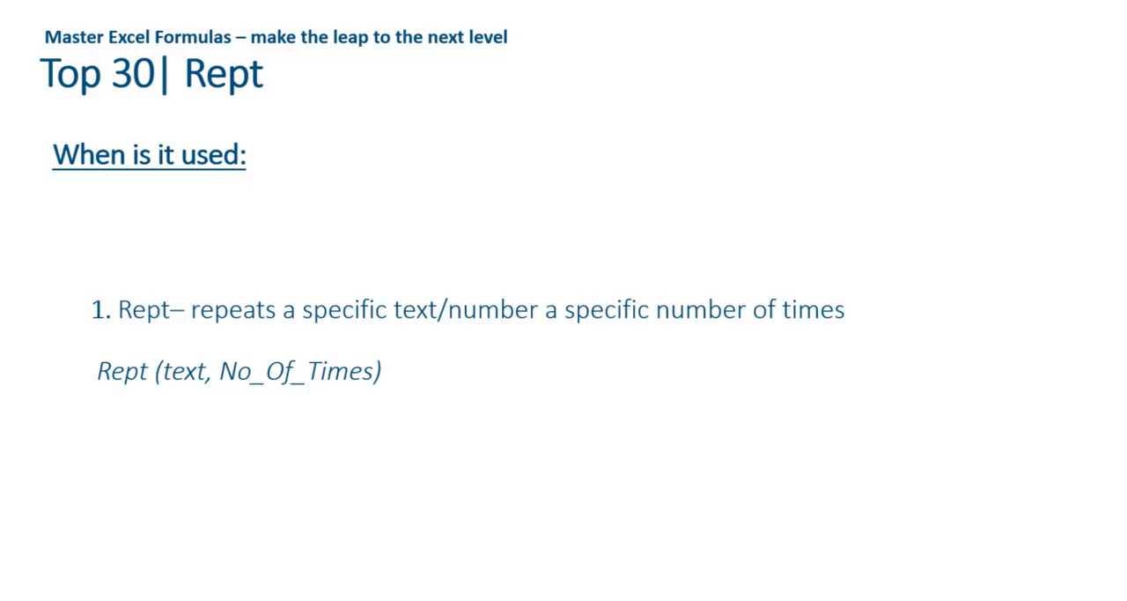
{"action": "key", "text": "Right"}
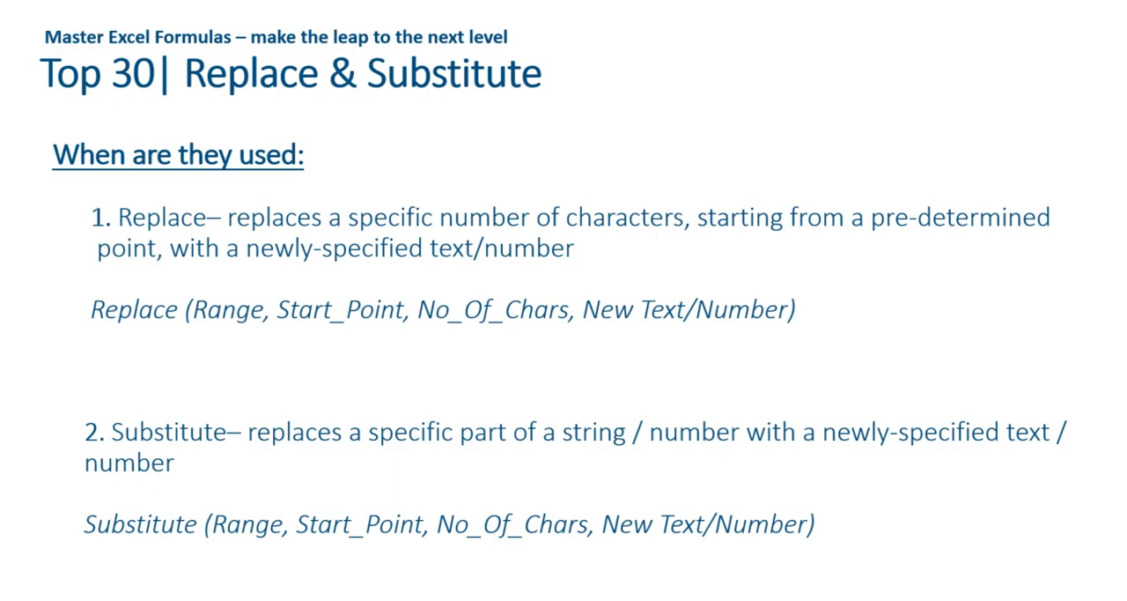
Switch back to the Excel workbook and enter =REPLACE(L18;7;2;"18") in M18 to change the ending of London17.
{"action": "key", "text": "alt+Tab"}
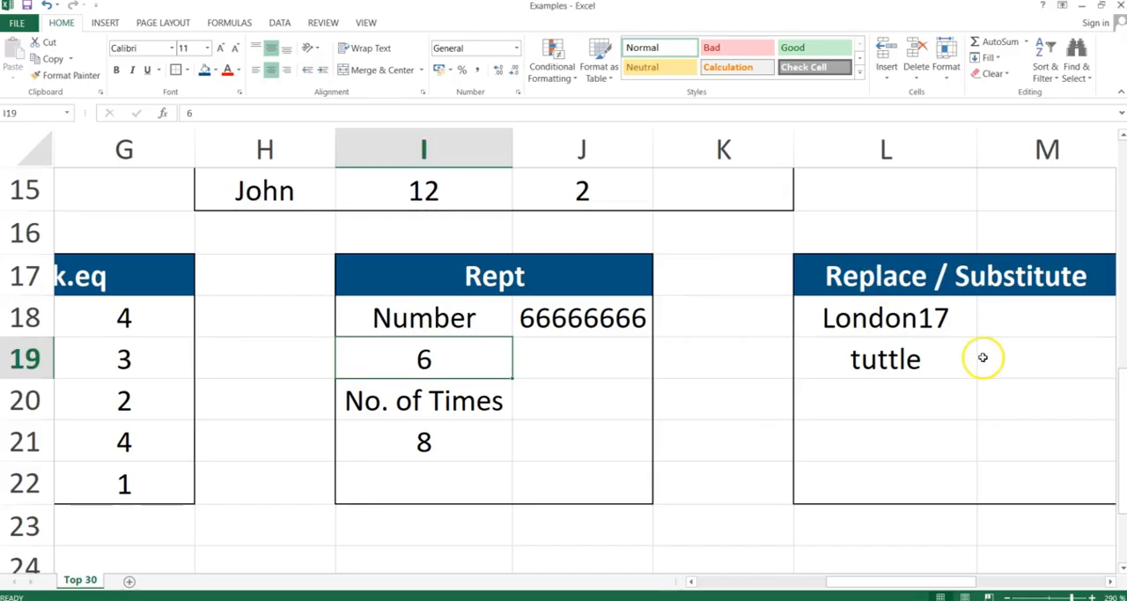
{"action": "left_click_drag", "start_coordinate": [954, 581], "coordinate": [989, 579]}
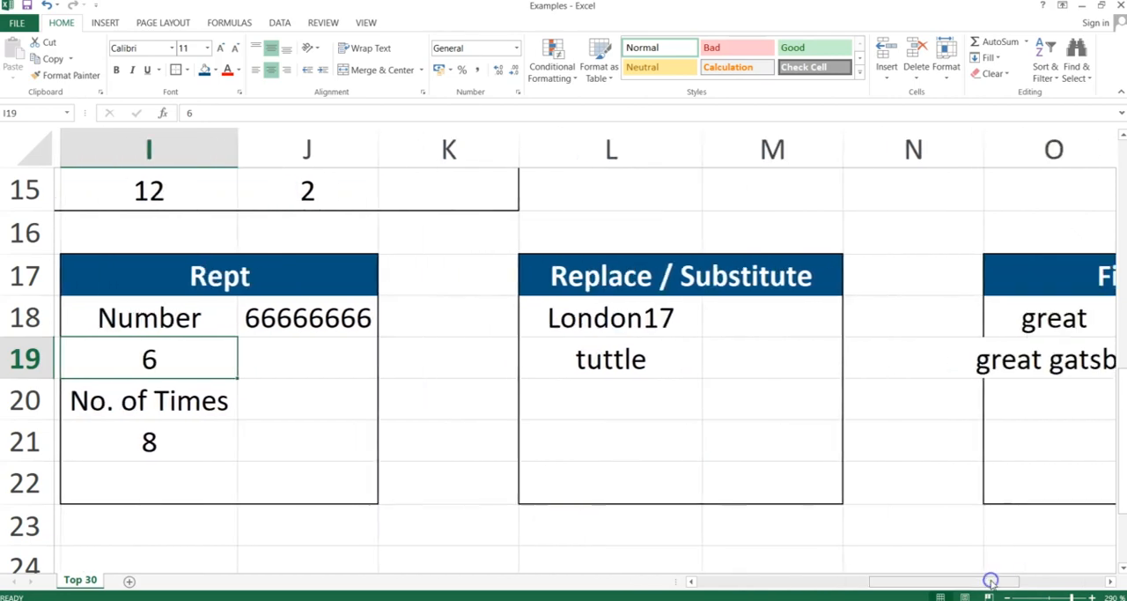
{"action": "left_click", "coordinate": [787, 324]}
{"action": "type", "text": "="}
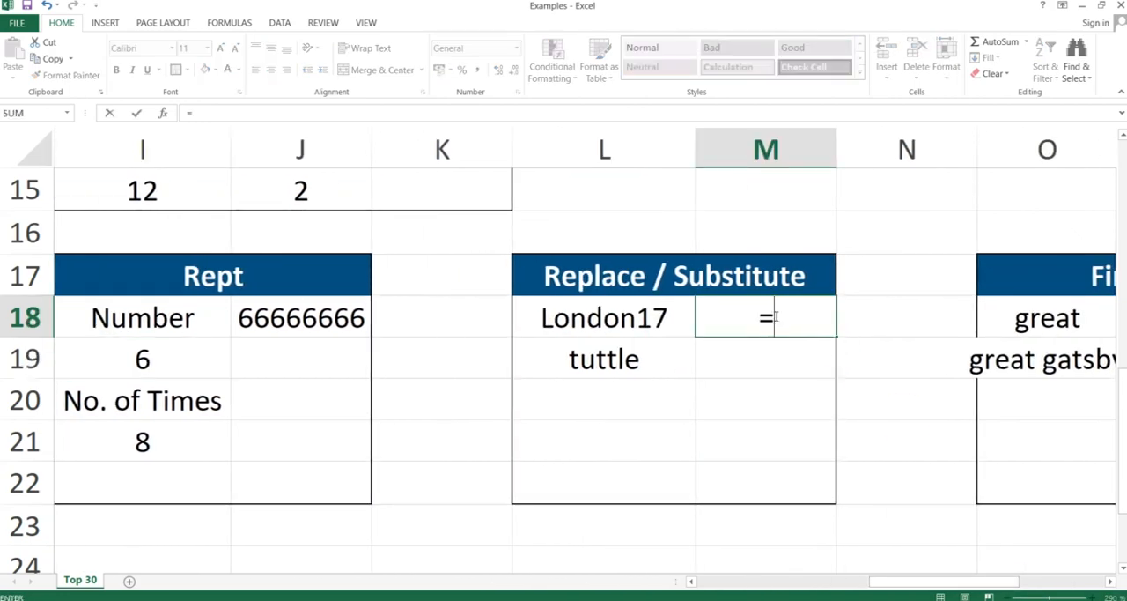
{"action": "type", "text": "replace"}
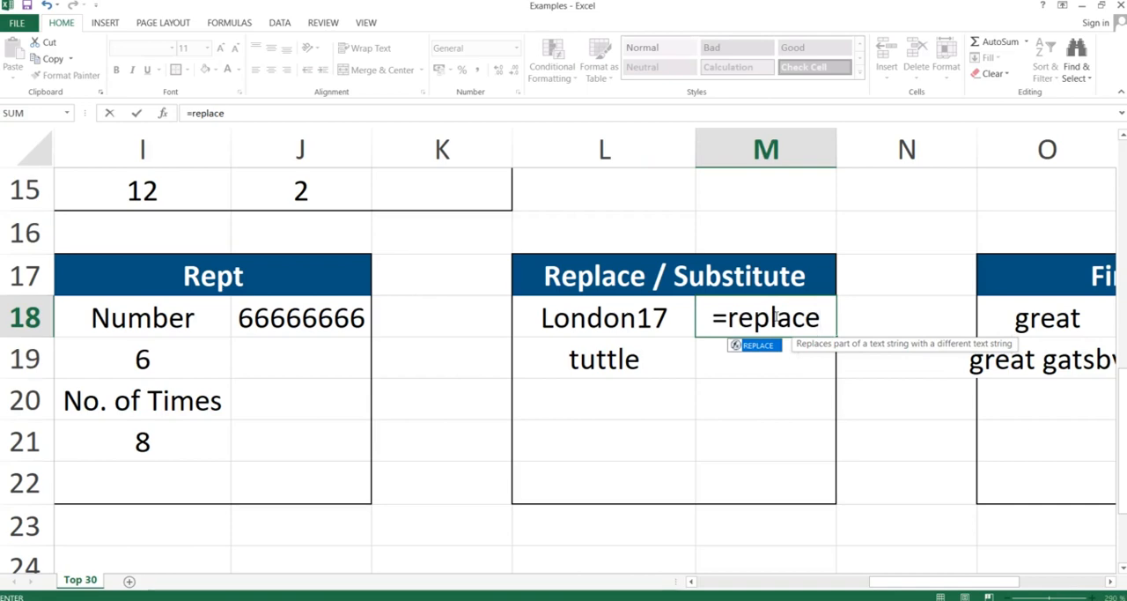
{"action": "type", "text": "("}
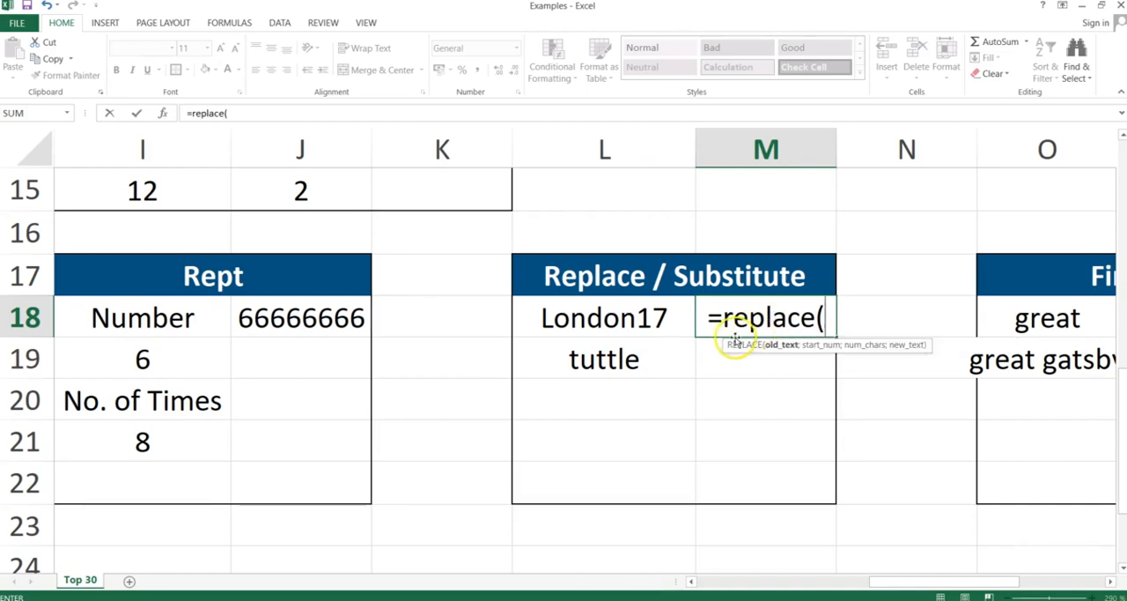
{"action": "left_click", "coordinate": [594, 306]}
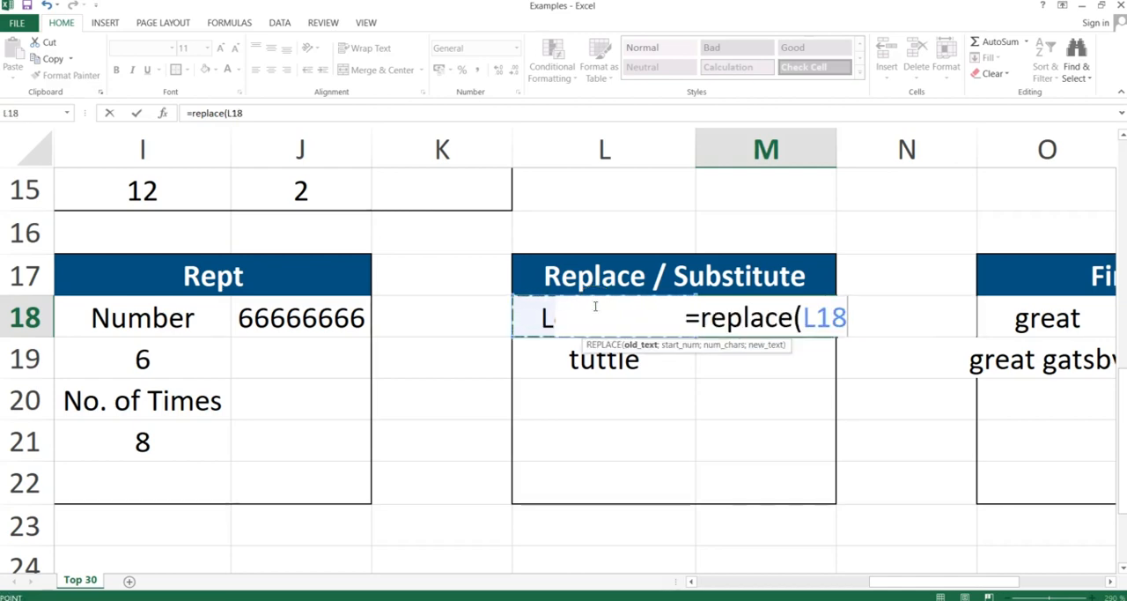
{"action": "type", "text": ";"}
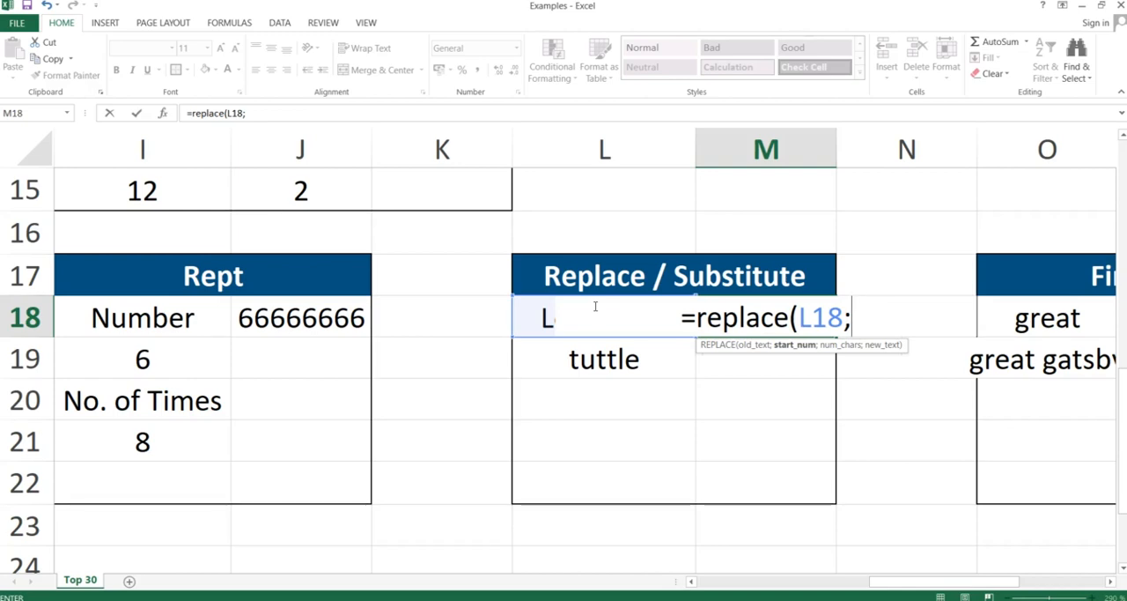
{"action": "type", "text": "7"}
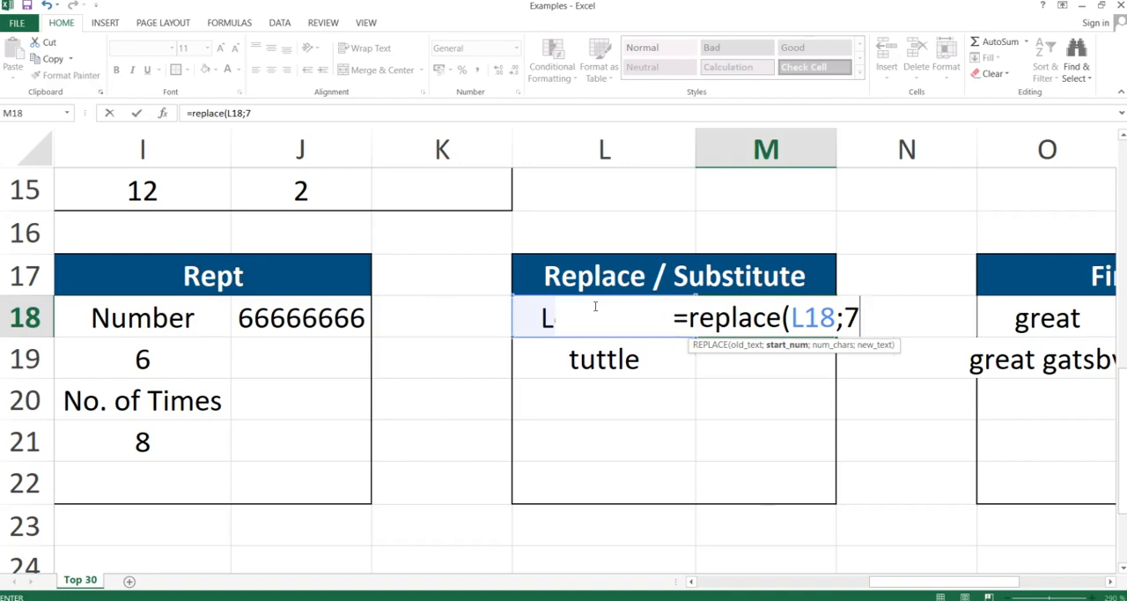
{"action": "type", "text": ";"}
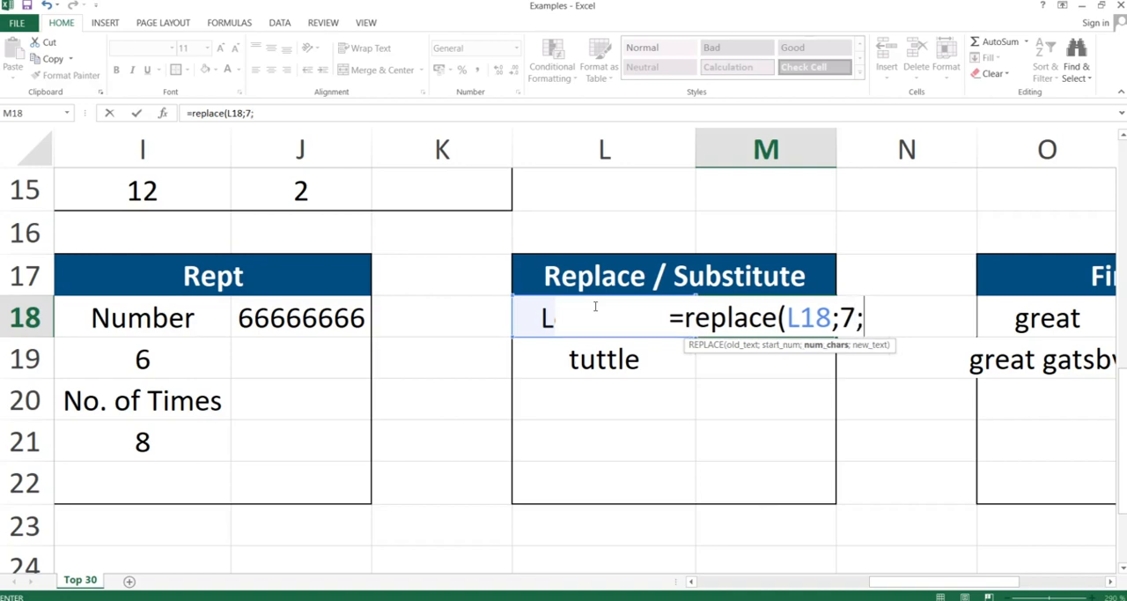
{"action": "type", "text": "2;"}
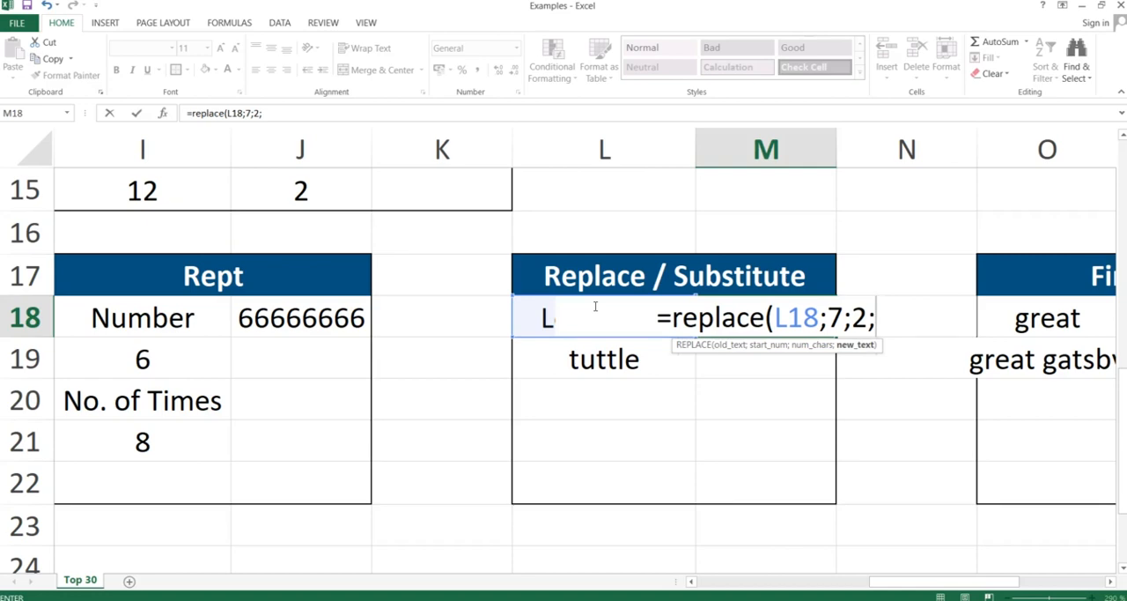
{"action": "type", "text": "\"18"}
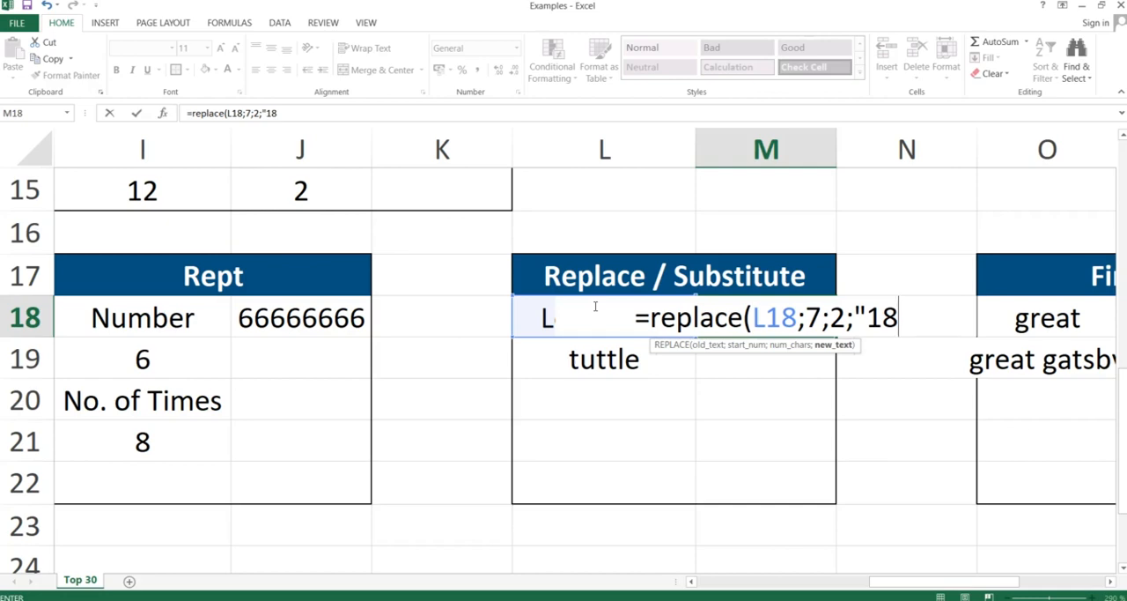
{"action": "type", "text": "\")"}
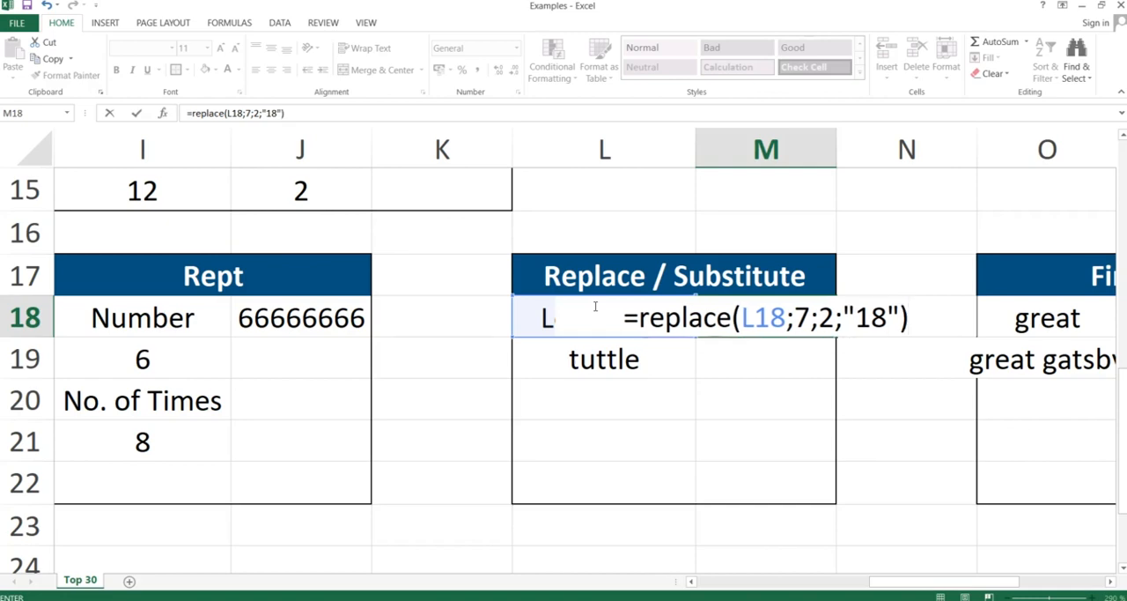
{"action": "key", "text": "Return"}
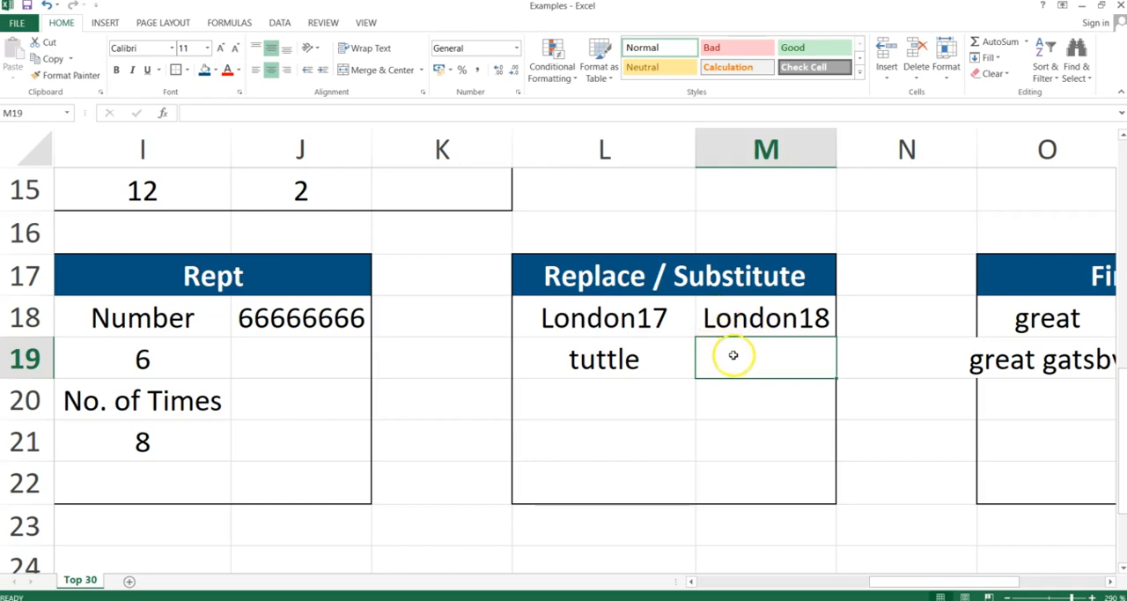
Try to enter =SUBSTITUTE(L19;"t","b") in M19 to swap every t in tuttle for b.
{"action": "type", "text": "=subs"}
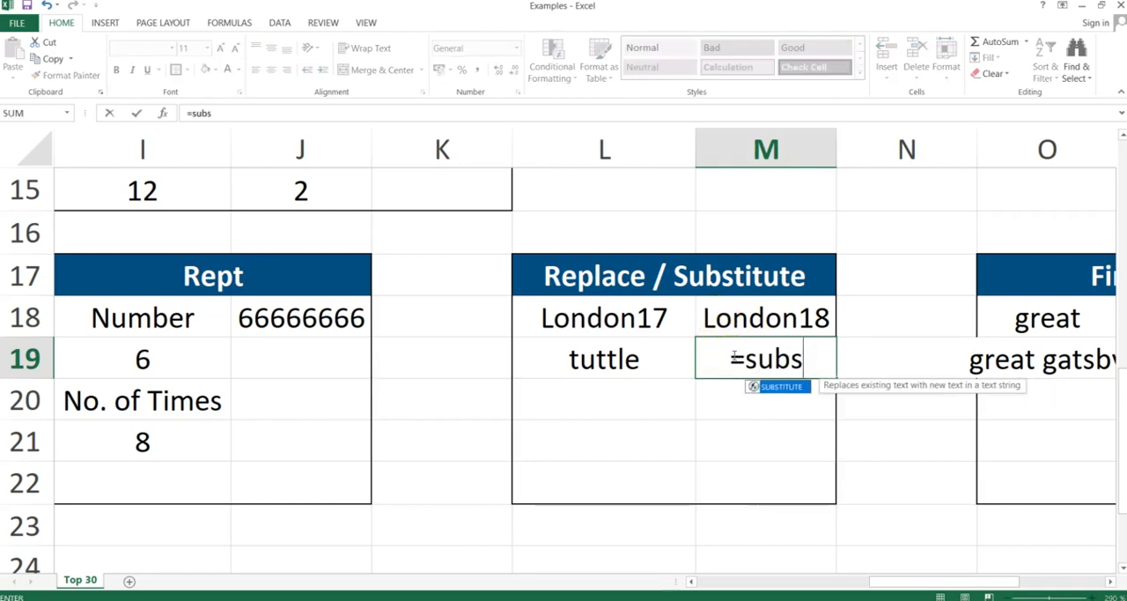
{"action": "type", "text": "titute("}
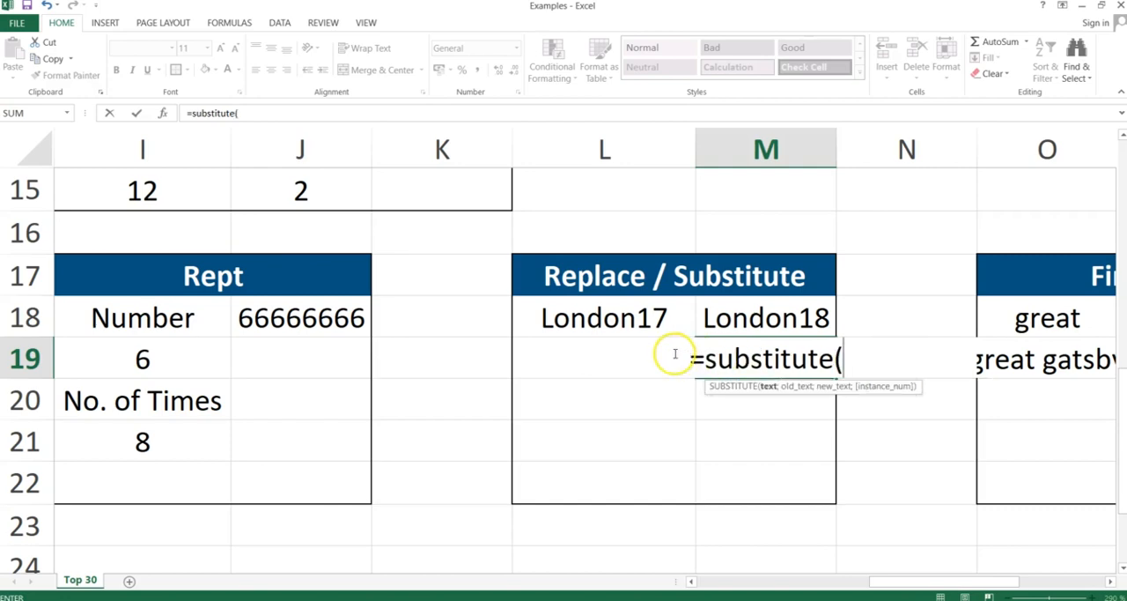
{"action": "left_click", "coordinate": [547, 356]}
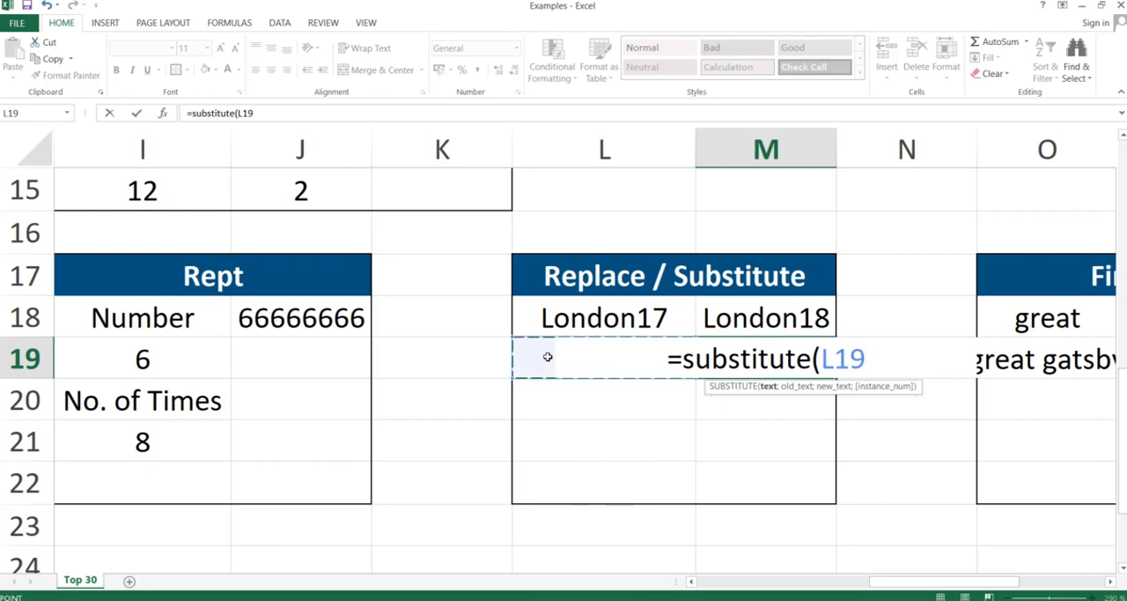
{"action": "type", "text": ";"}
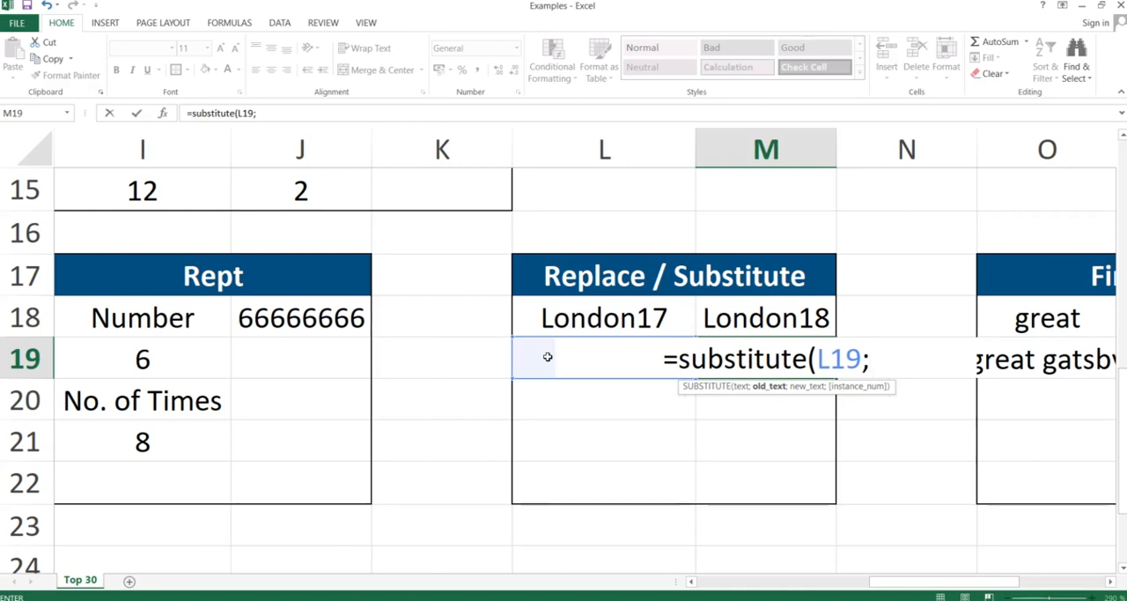
{"action": "type", "text": "\"t"}
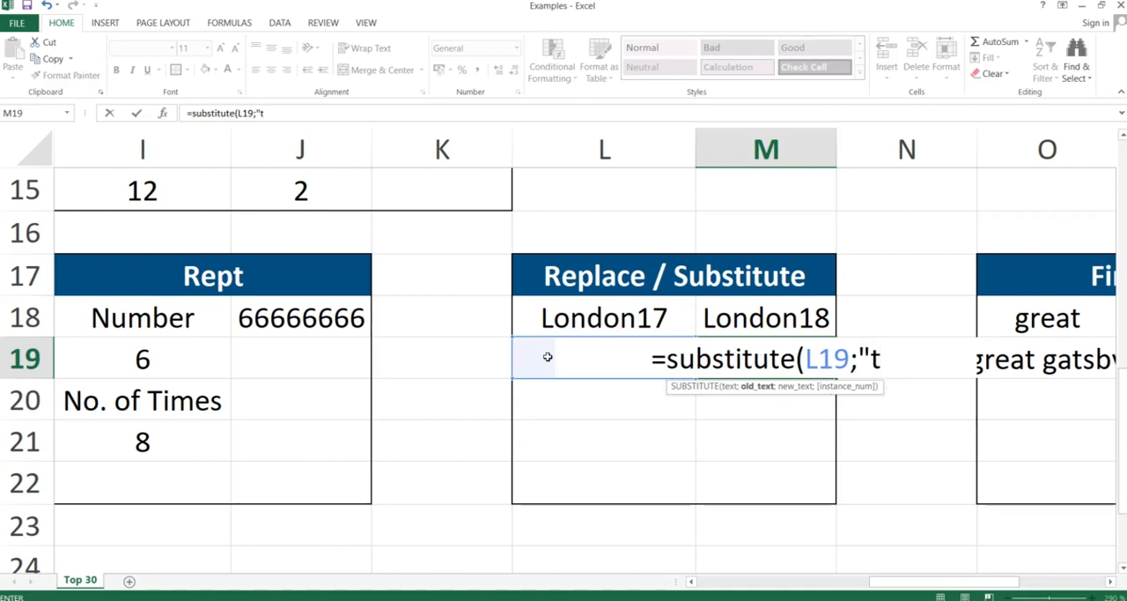
{"action": "type", "text": "\",\"b"}
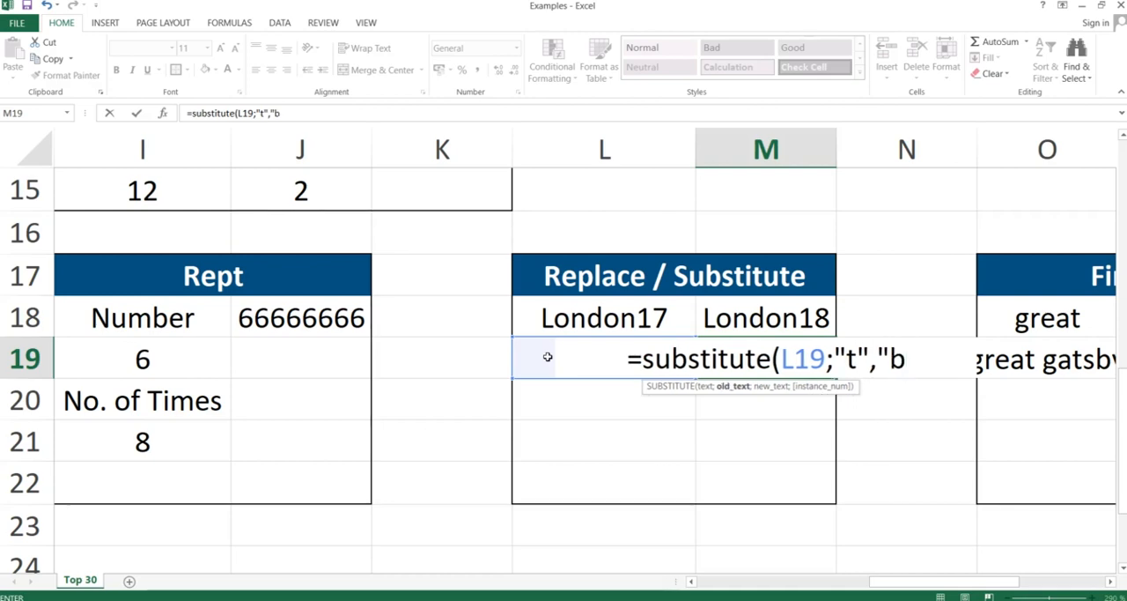
{"action": "type", "text": "\")"}
{"action": "key", "text": "Return"}
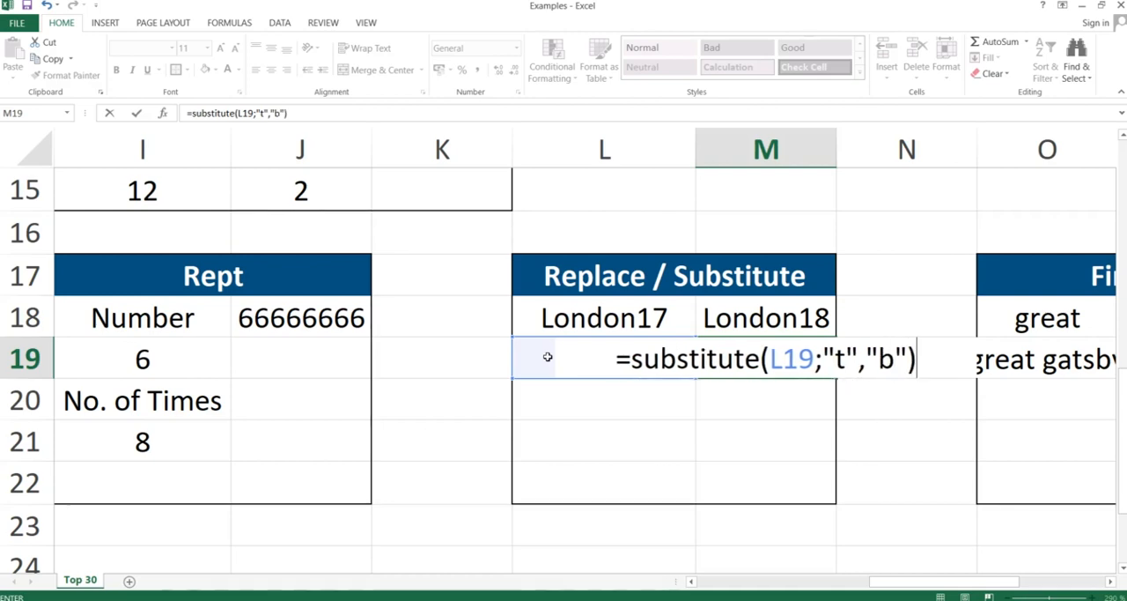
{"action": "key", "text": "Return"}
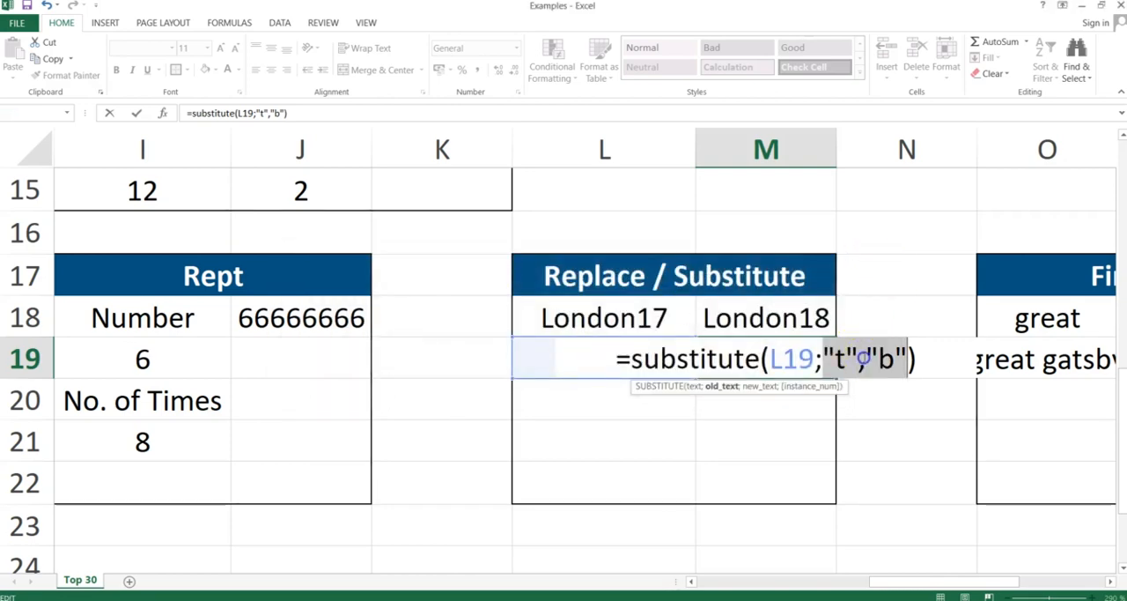
Replace the comma between "t" and "b" with a semicolon in M19's SUBSTITUTE formula and commit it.
{"action": "left_click", "coordinate": [867, 357]}
{"action": "key", "text": "BackSpace"}
{"action": "type", "text": ";"}
{"action": "key", "text": "Return"}
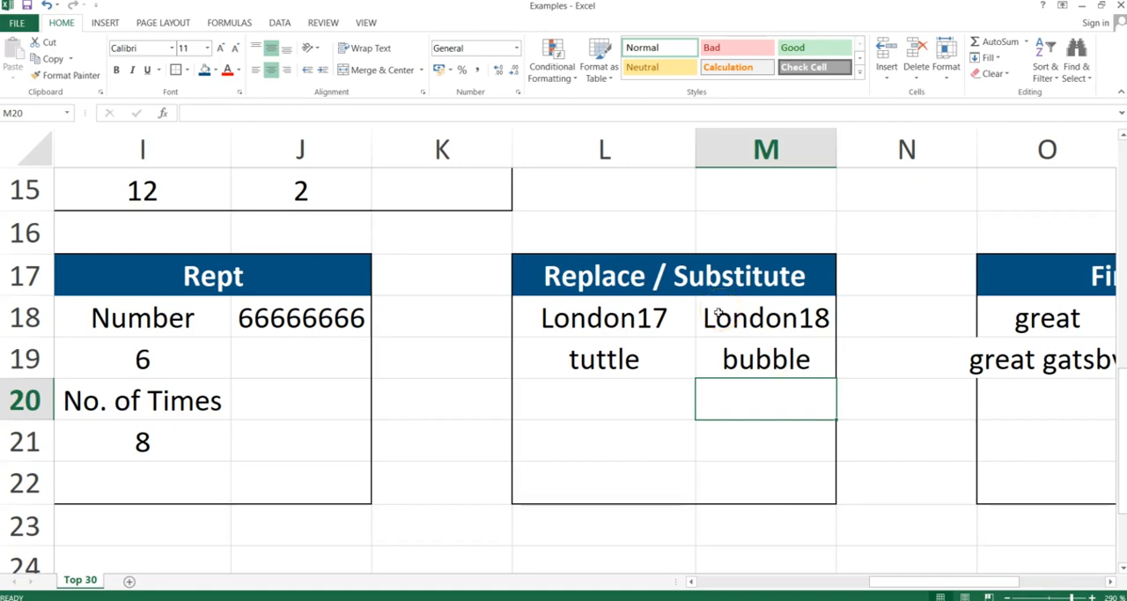
Select M19 to review its SUBSTITUTE formula, and switch to the presentation's Find slide.
{"action": "left_click", "coordinate": [775, 359]}
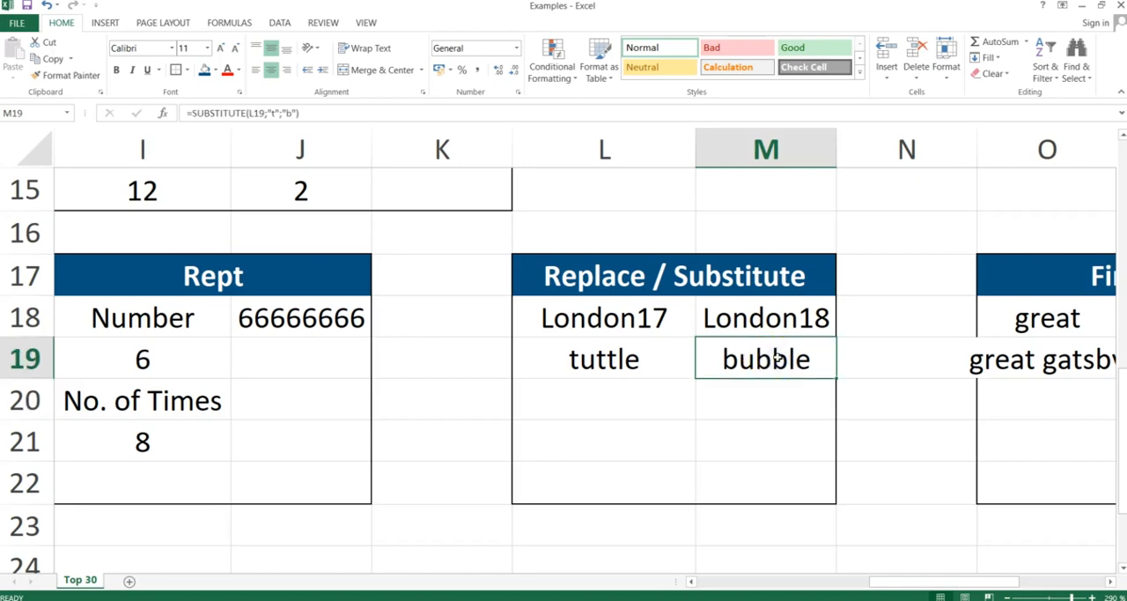
{"action": "key", "text": "alt+Tab"}
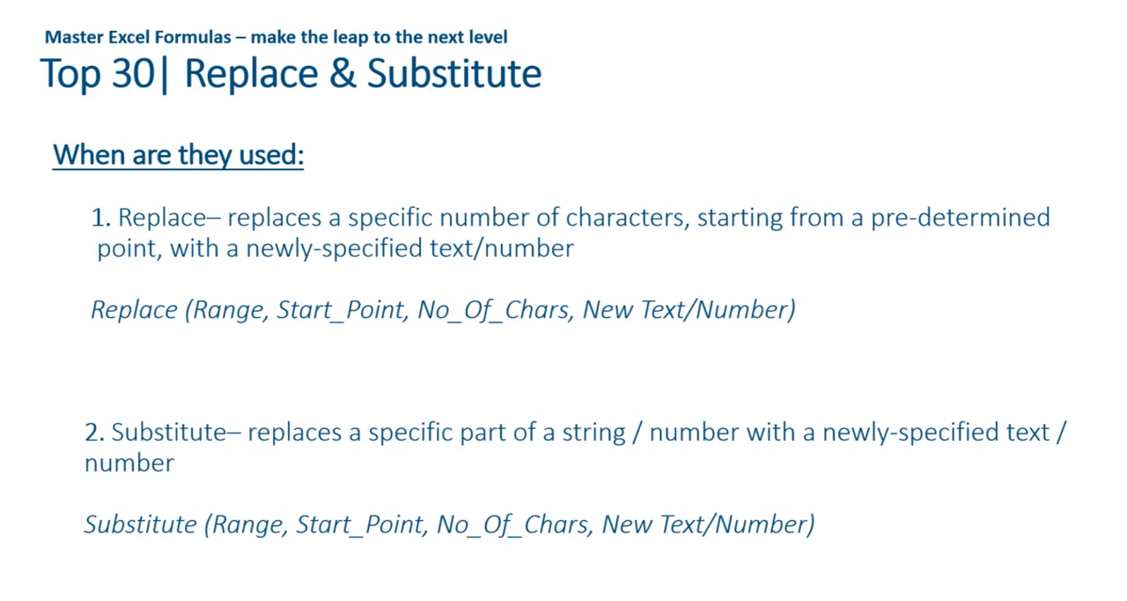
{"action": "key", "text": "Right"}
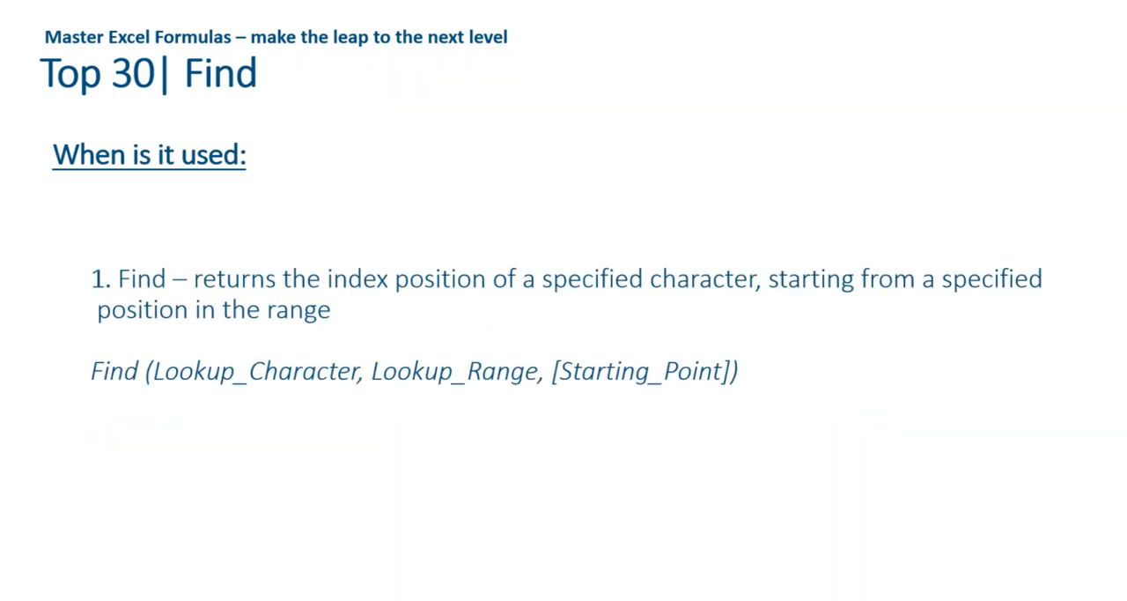